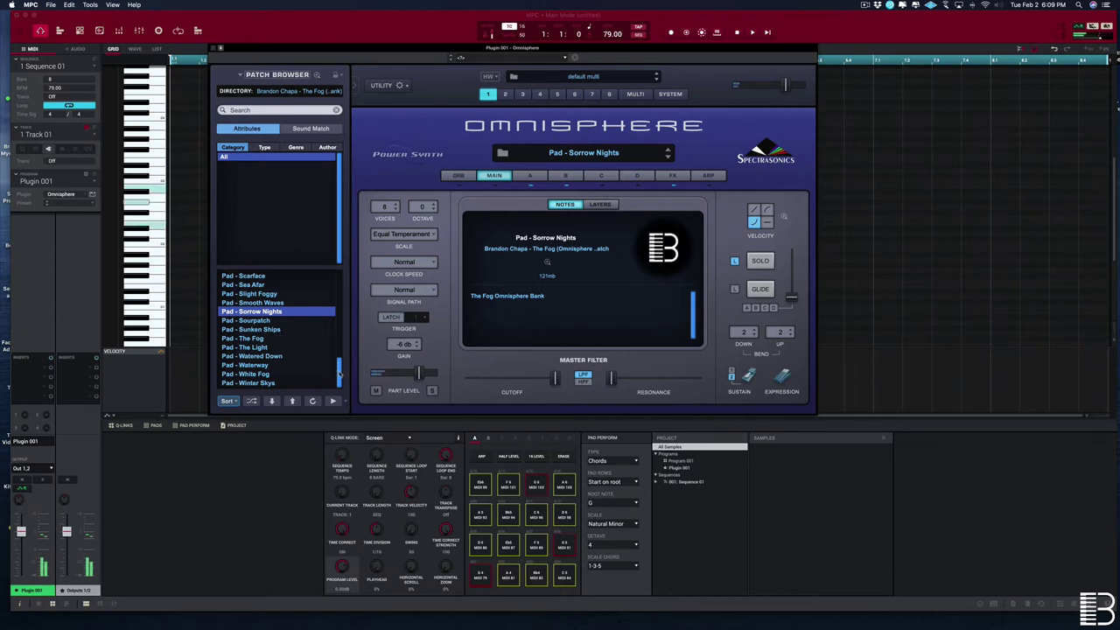
Audition the Sourpatch, Sunken Ships, Watered Down, The Light, White Fog and Winter Skys pads from The Fog bank
{"action": "left_click", "coordinate": [256, 322]}
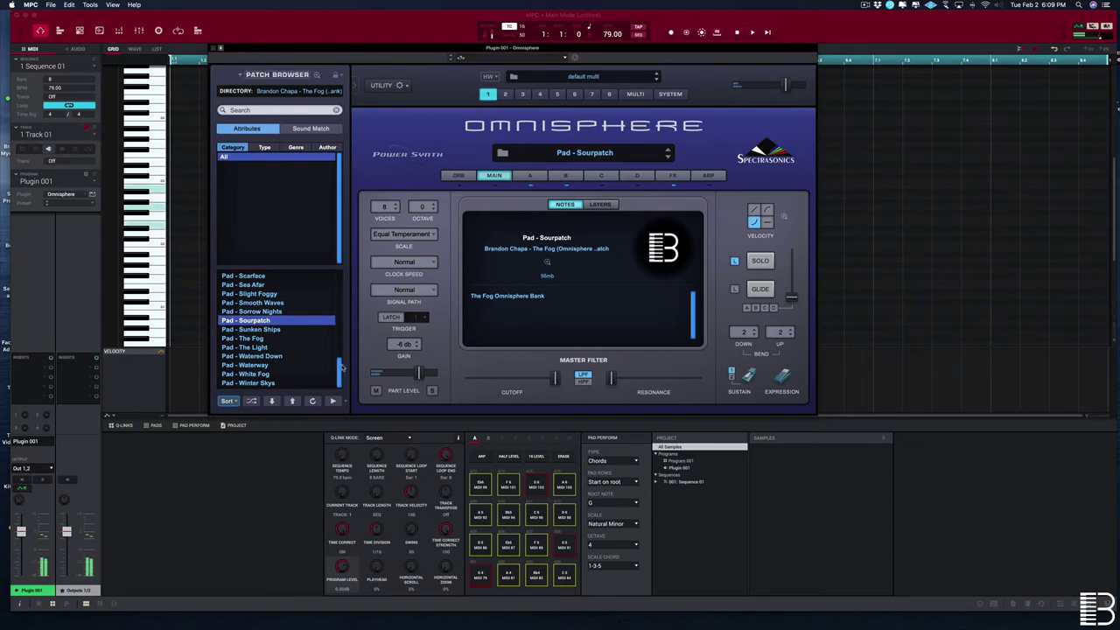
{"action": "left_click", "coordinate": [252, 331]}
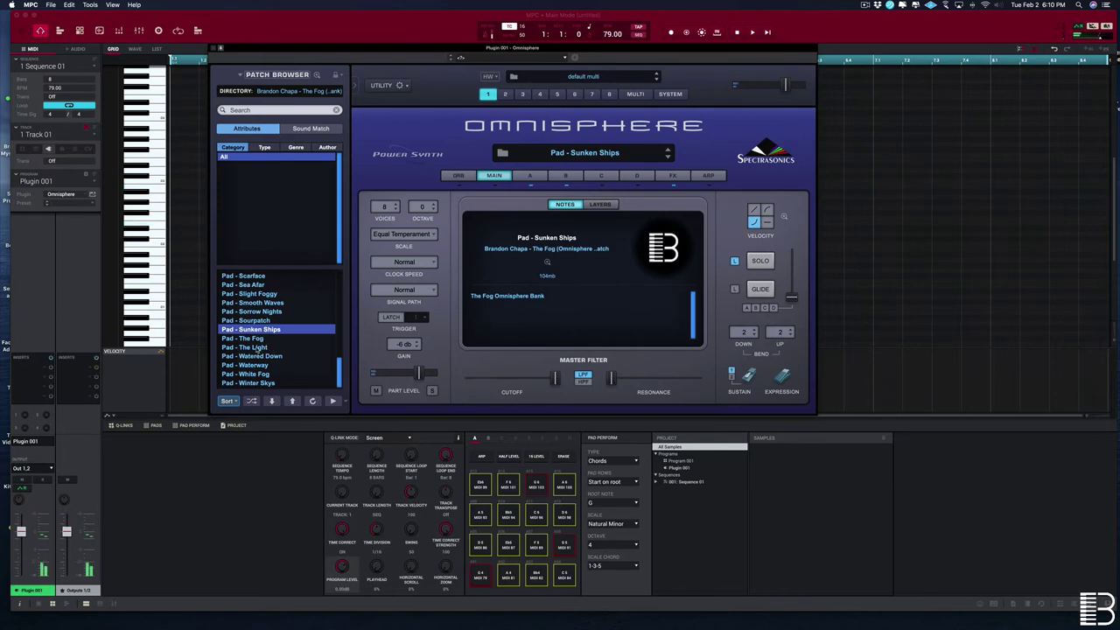
{"action": "left_click", "coordinate": [256, 355]}
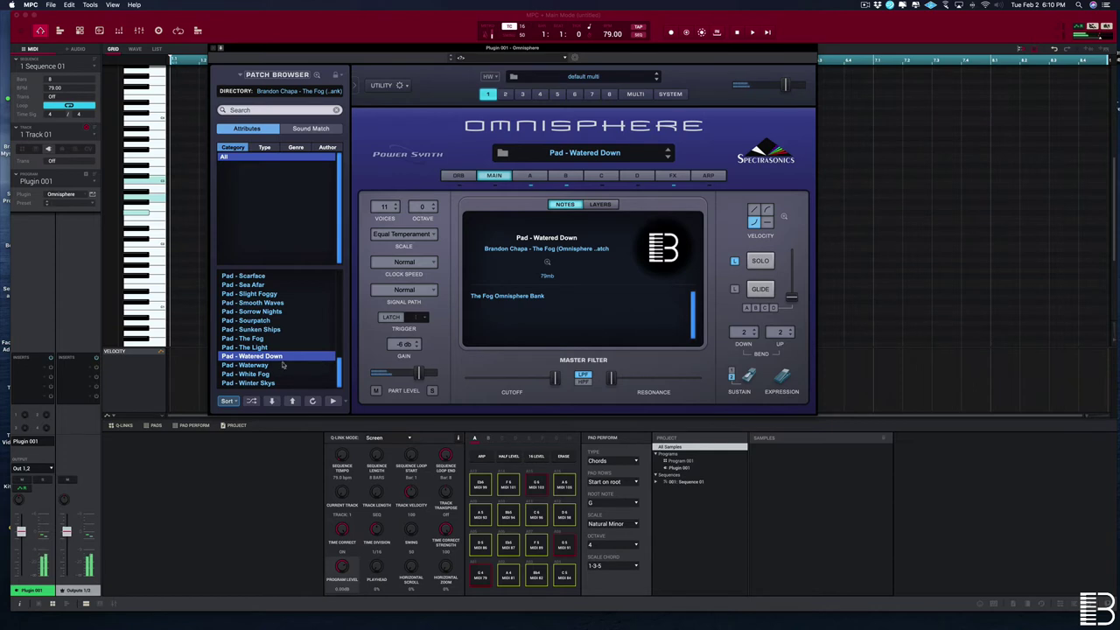
{"action": "left_click", "coordinate": [253, 347]}
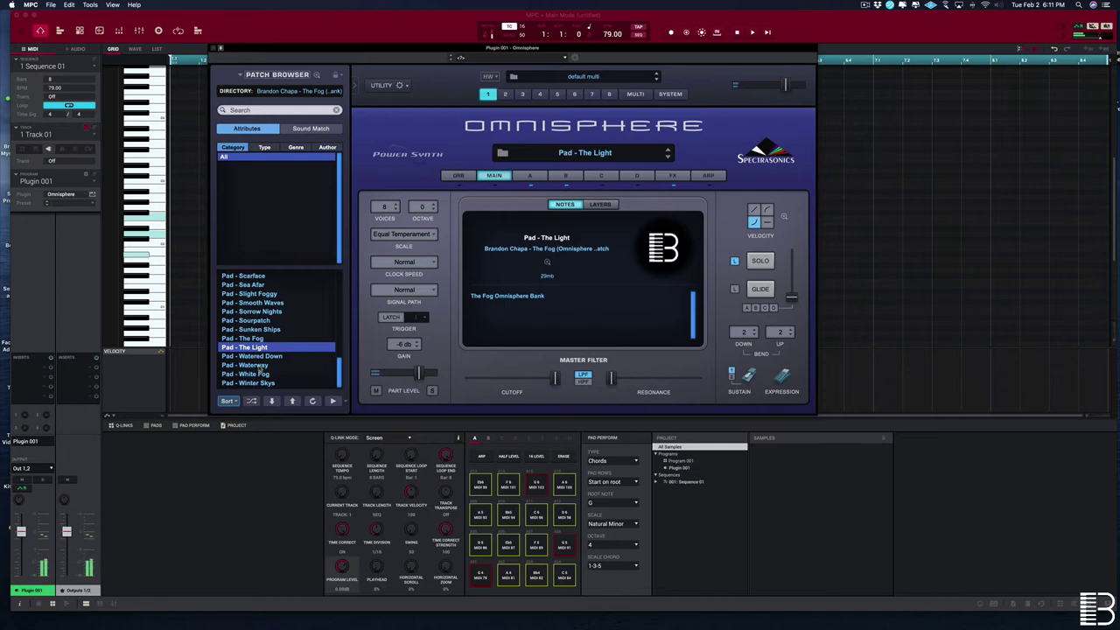
{"action": "left_click", "coordinate": [258, 374]}
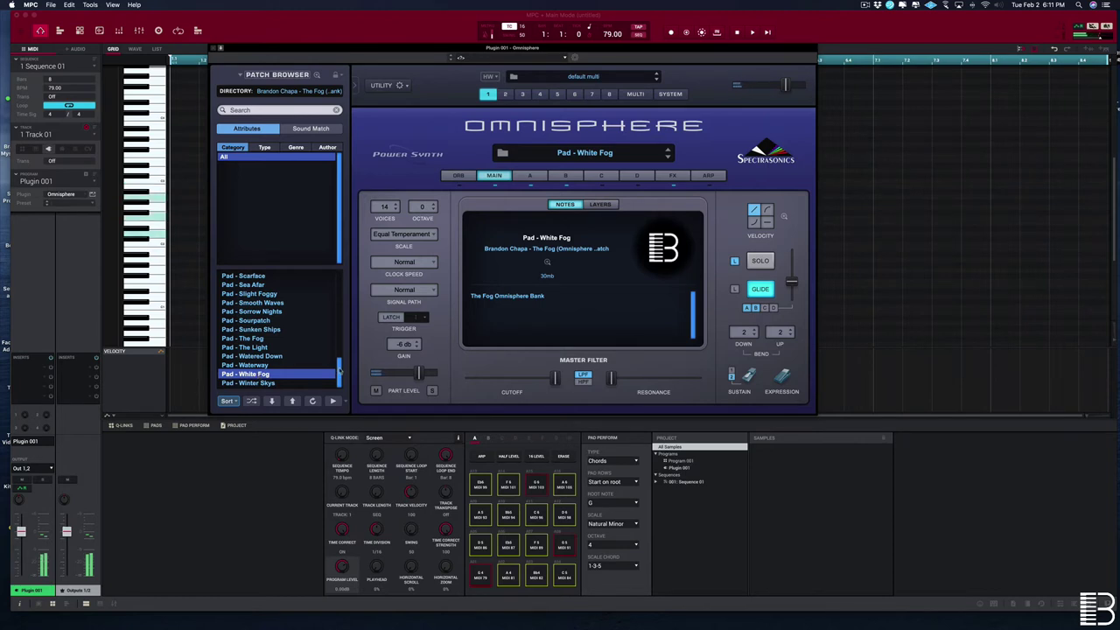
{"action": "left_click", "coordinate": [254, 386]}
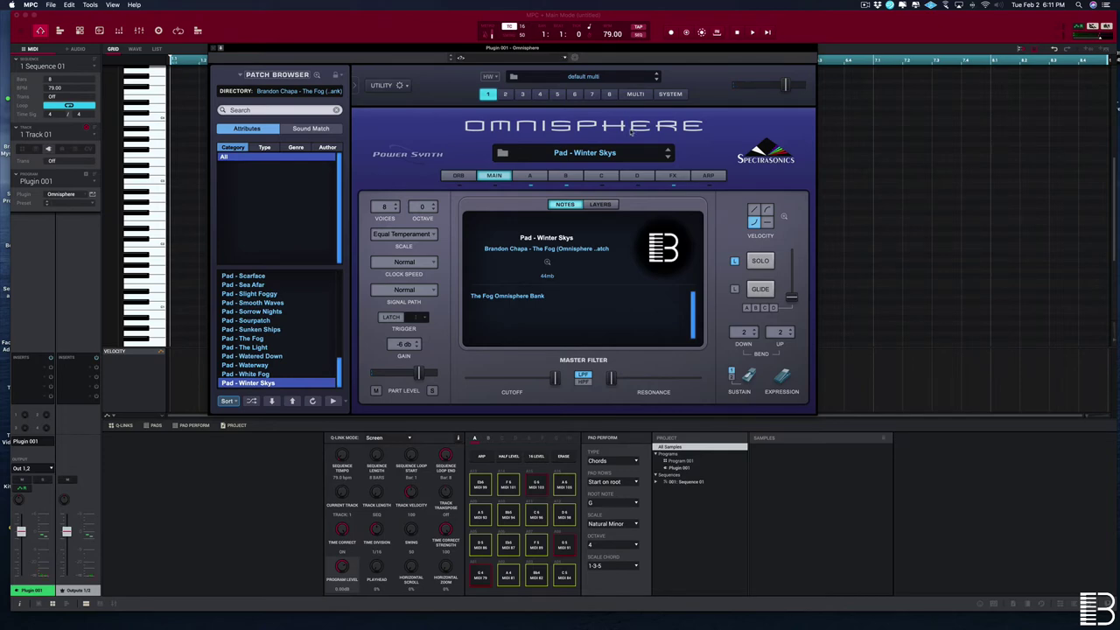
Load the Keys - Drippin Wet patch from the Black Diamond user bank in Omnisphere
{"action": "left_click", "coordinate": [311, 154]}
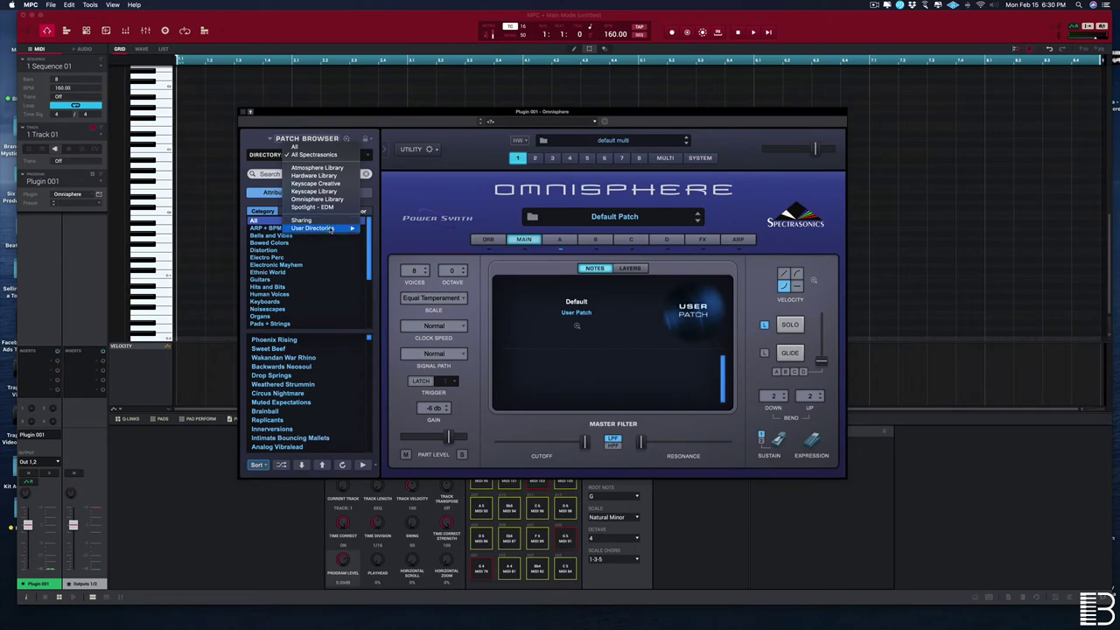
{"action": "mouse_move", "coordinate": [330, 229]}
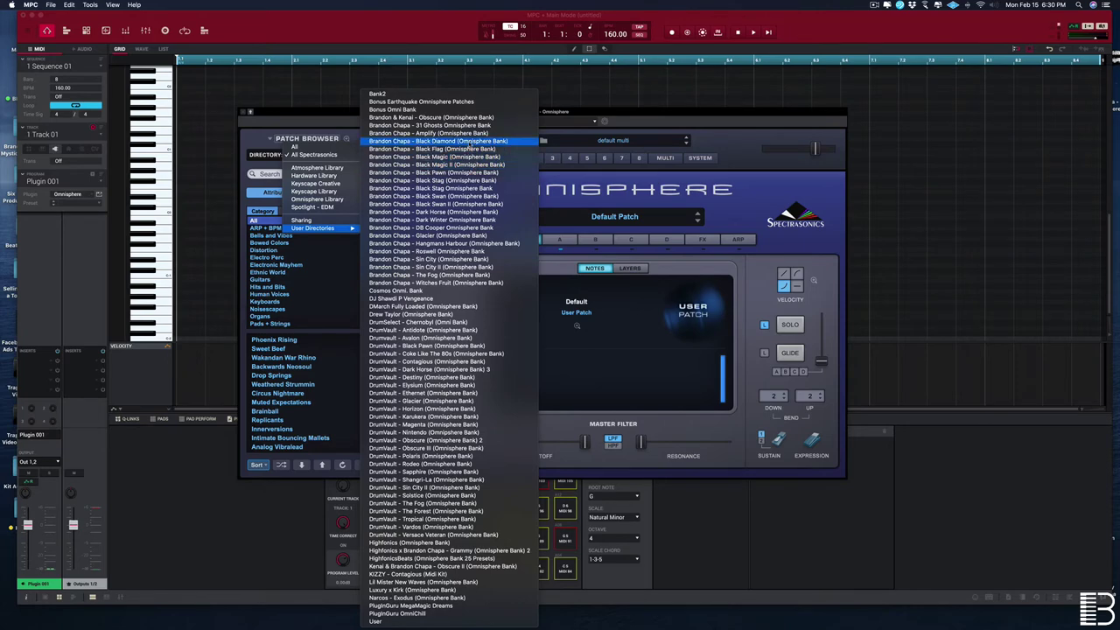
{"action": "left_click", "coordinate": [464, 141]}
{"action": "left_click_drag", "start_coordinate": [368, 343], "coordinate": [368, 385]}
{"action": "left_click", "coordinate": [289, 411]}
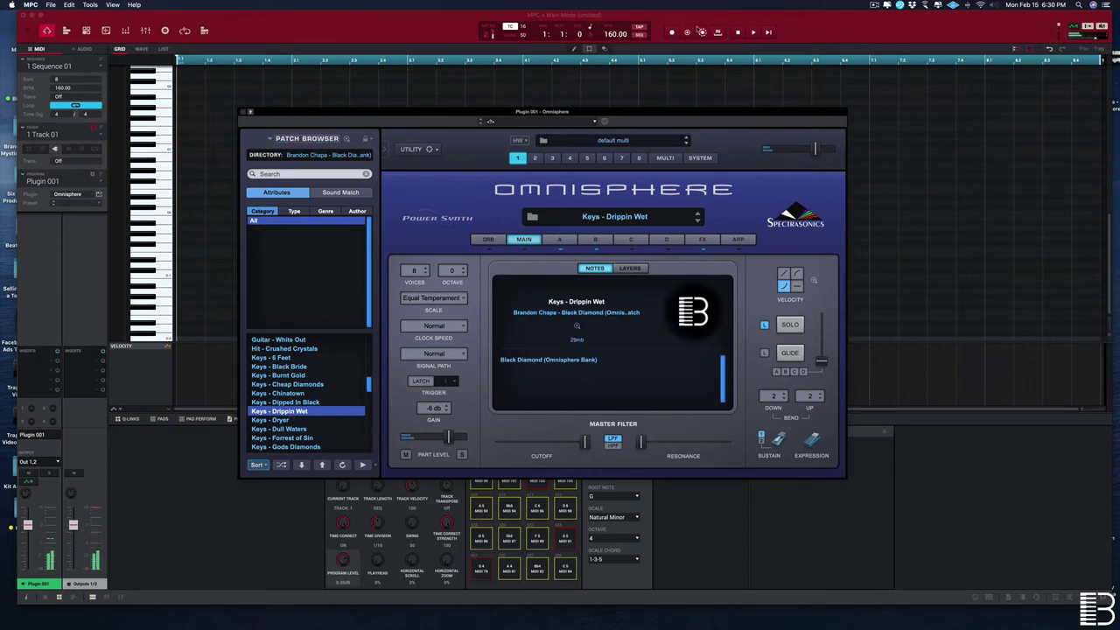
Record a trial chord take on Track 01, review its notes in the grid and undo the take
{"action": "key", "text": "space"}
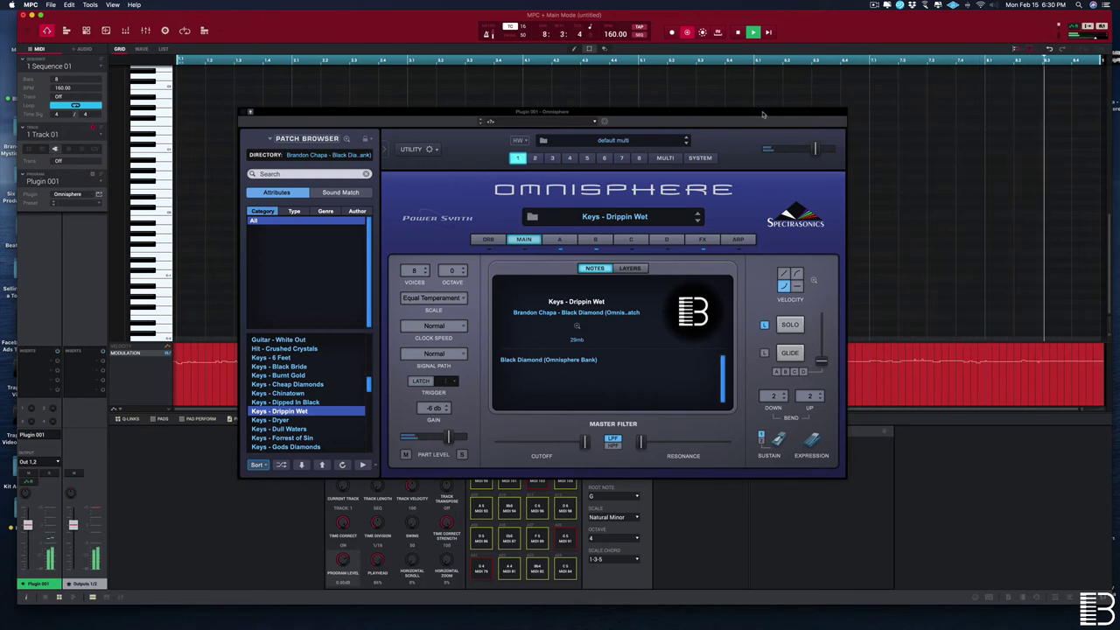
{"action": "left_click", "coordinate": [682, 33]}
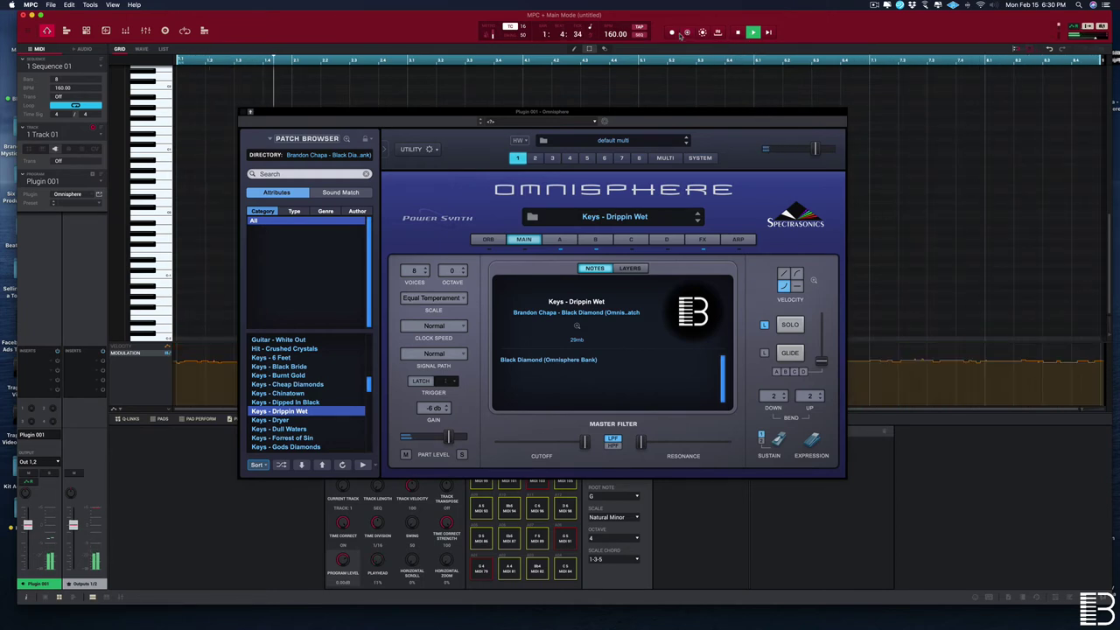
{"action": "left_click", "coordinate": [250, 112]}
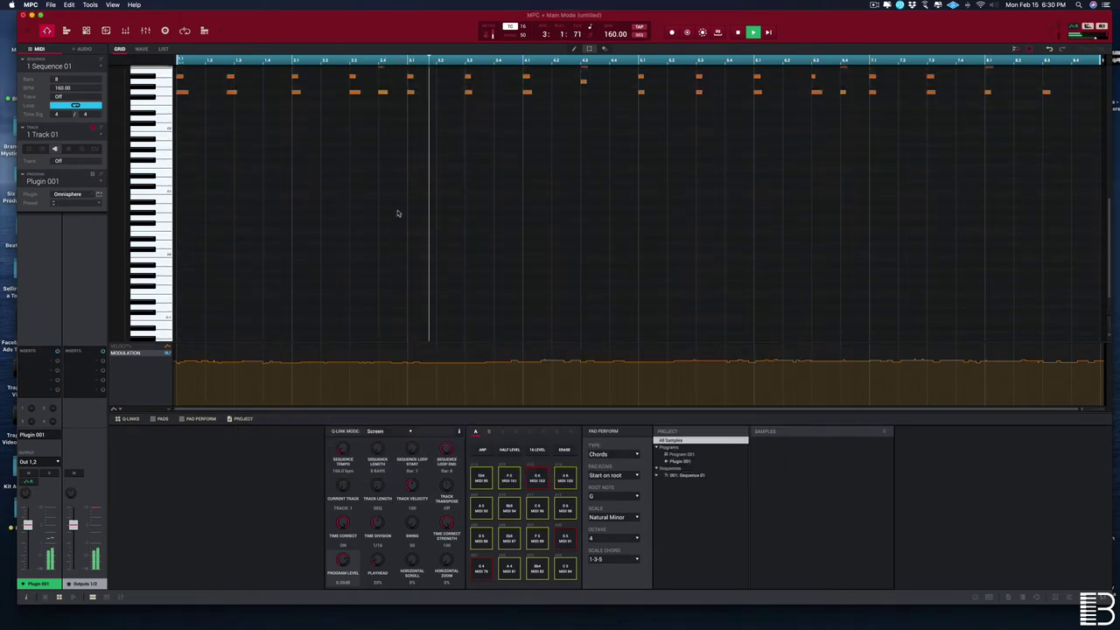
{"action": "scroll", "coordinate": [320, 155], "scroll_direction": "up", "scroll_amount": 5}
{"action": "left_click_drag", "start_coordinate": [237, 175], "coordinate": [224, 115]}
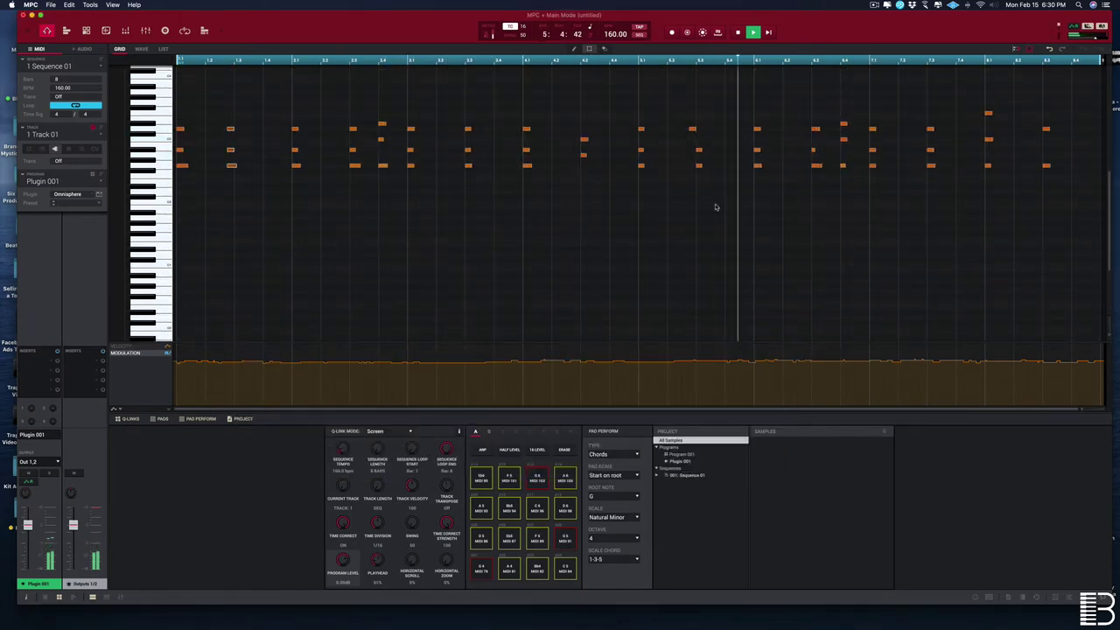
{"action": "key", "text": "space"}
{"action": "key", "text": "super+z"}
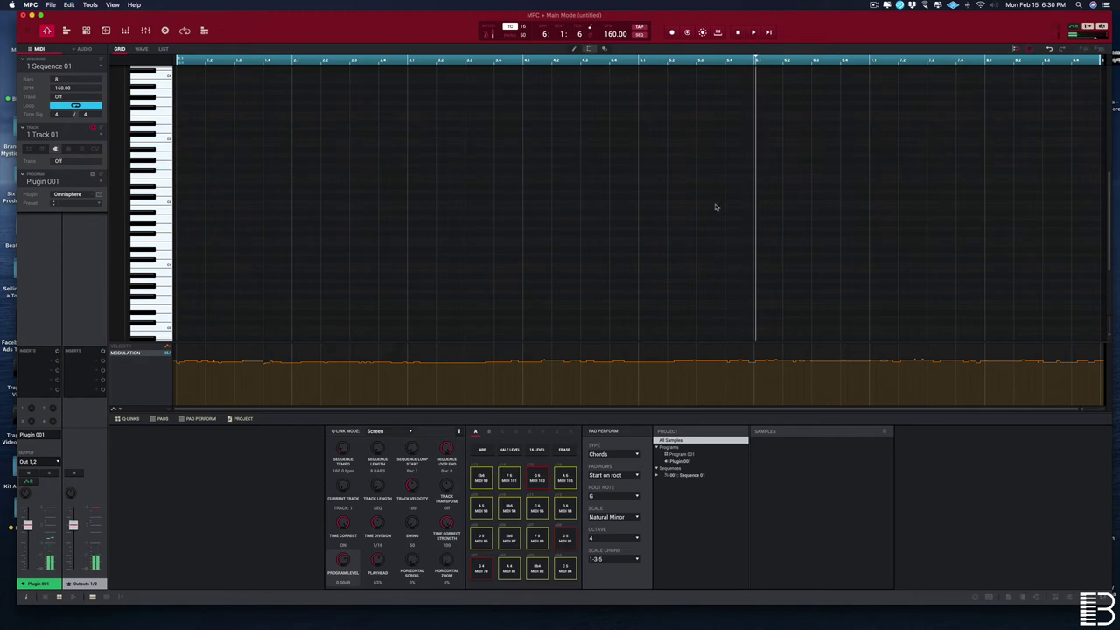
Record a new eight-bar chord progression on Track 01 from the start of the sequence, ending the overdub when done
{"action": "left_click", "coordinate": [685, 34]}
{"action": "left_click", "coordinate": [771, 35]}
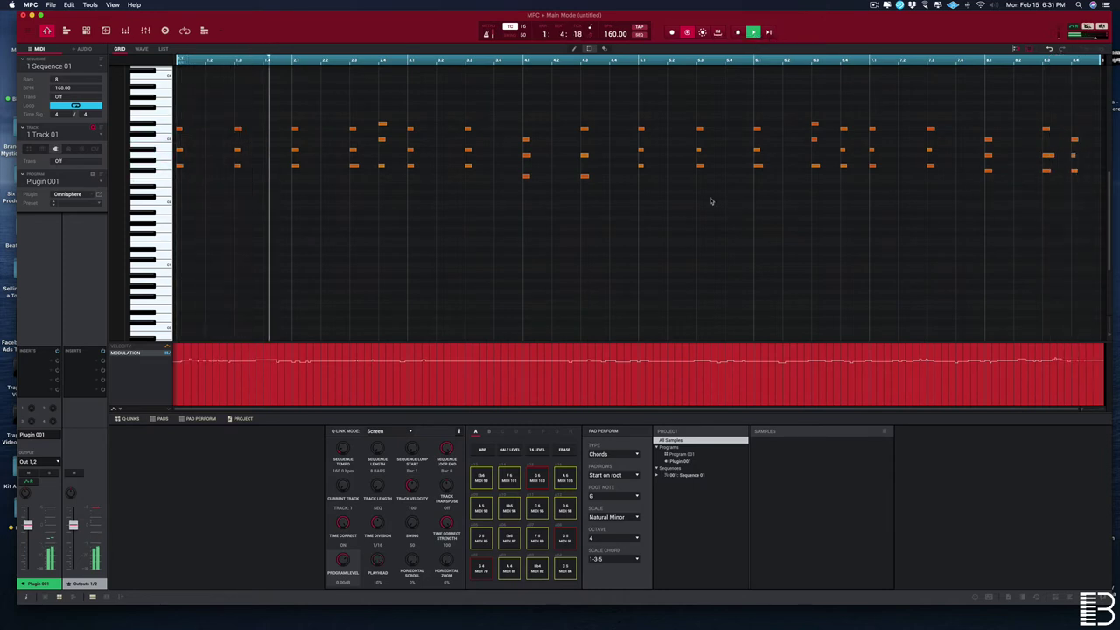
{"action": "left_click_drag", "start_coordinate": [620, 200], "coordinate": [175, 100]}
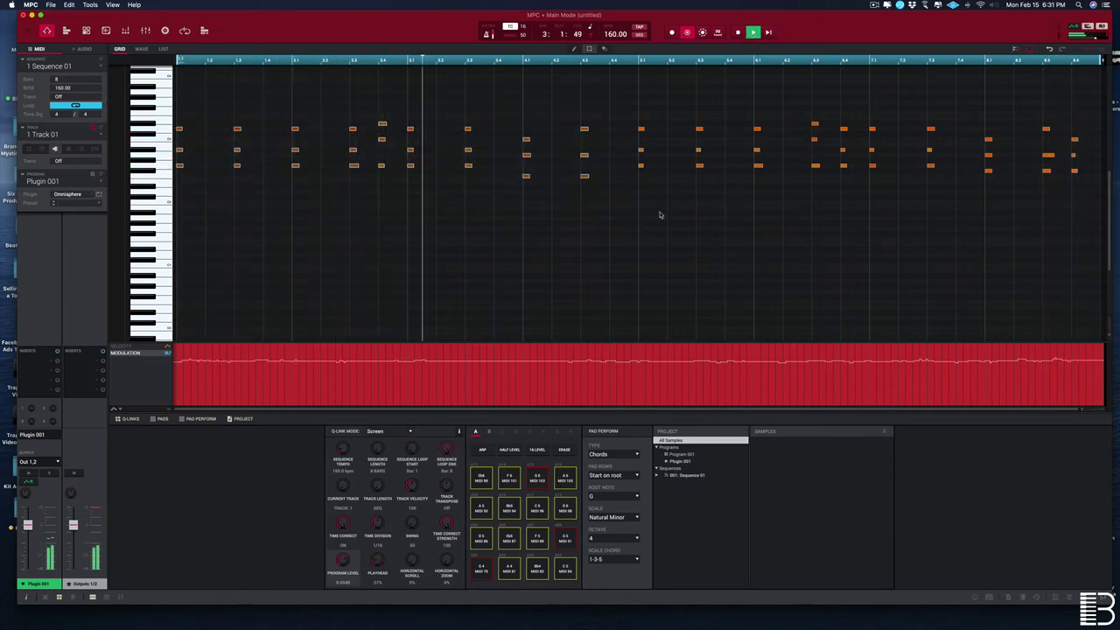
{"action": "left_click", "coordinate": [687, 32]}
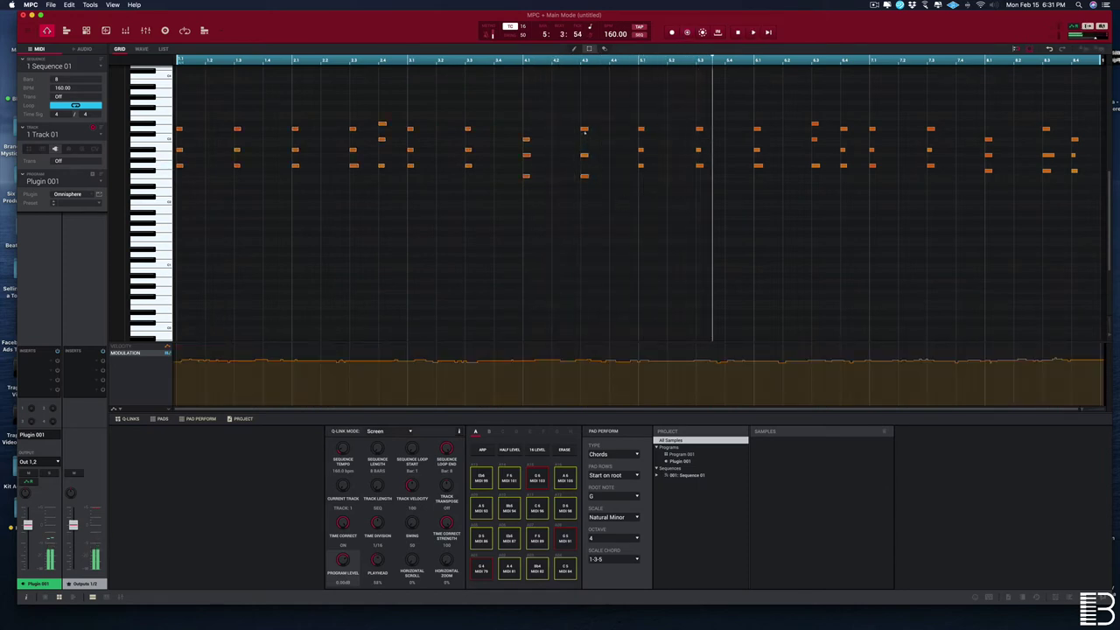
Replace the chords in bars 1 to 4 of Track 01 with a copy of those in bars 5 to 8
{"action": "left_click_drag", "start_coordinate": [616, 214], "coordinate": [260, 114]}
{"action": "key", "text": "Delete"}
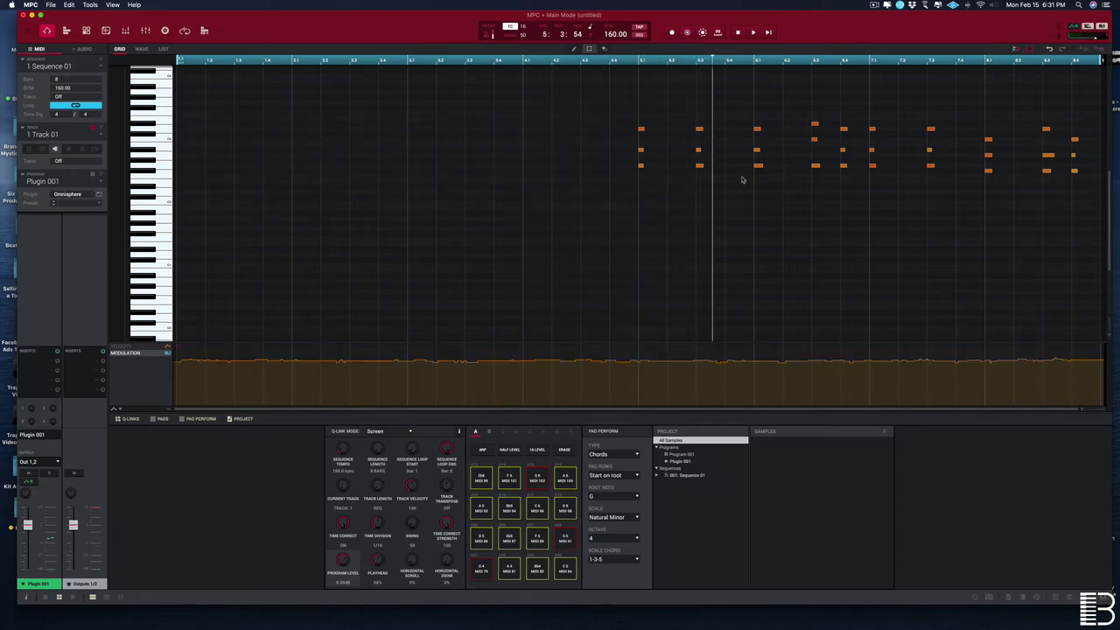
{"action": "key", "text": "super+z"}
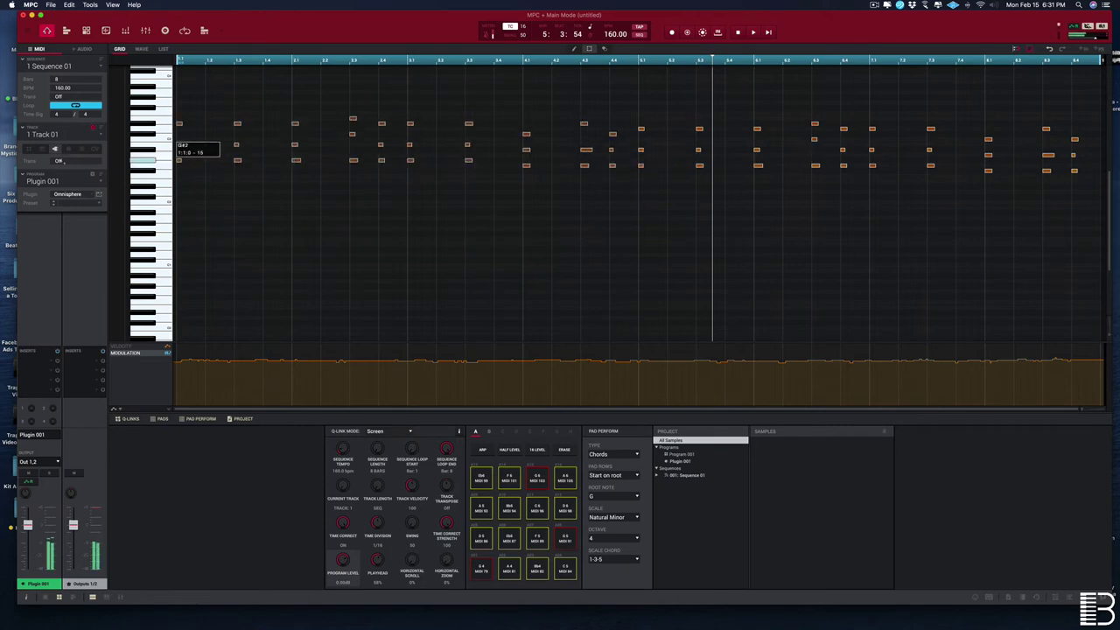
{"action": "left_click_drag", "start_coordinate": [63, 162], "coordinate": [65, 167]}
{"action": "key", "text": "space"}
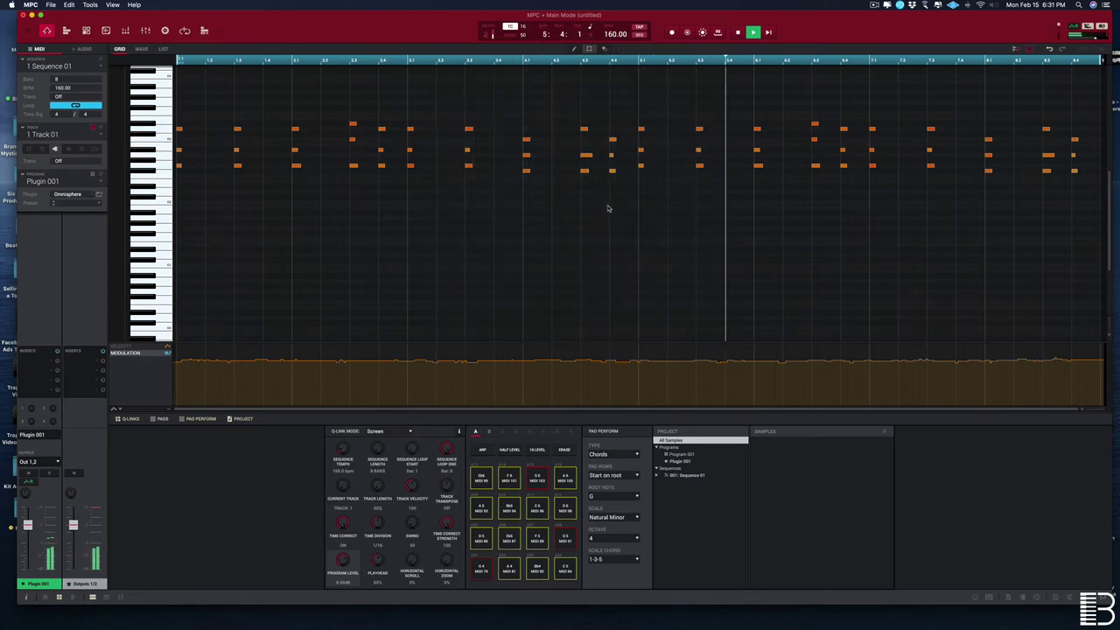
Delete the extra chords on the last beats of bars 4 and 8 of Track 01
{"action": "left_click_drag", "start_coordinate": [609, 208], "coordinate": [620, 117]}
{"action": "key", "text": "Delete"}
{"action": "left_click_drag", "start_coordinate": [1067, 190], "coordinate": [1087, 106]}
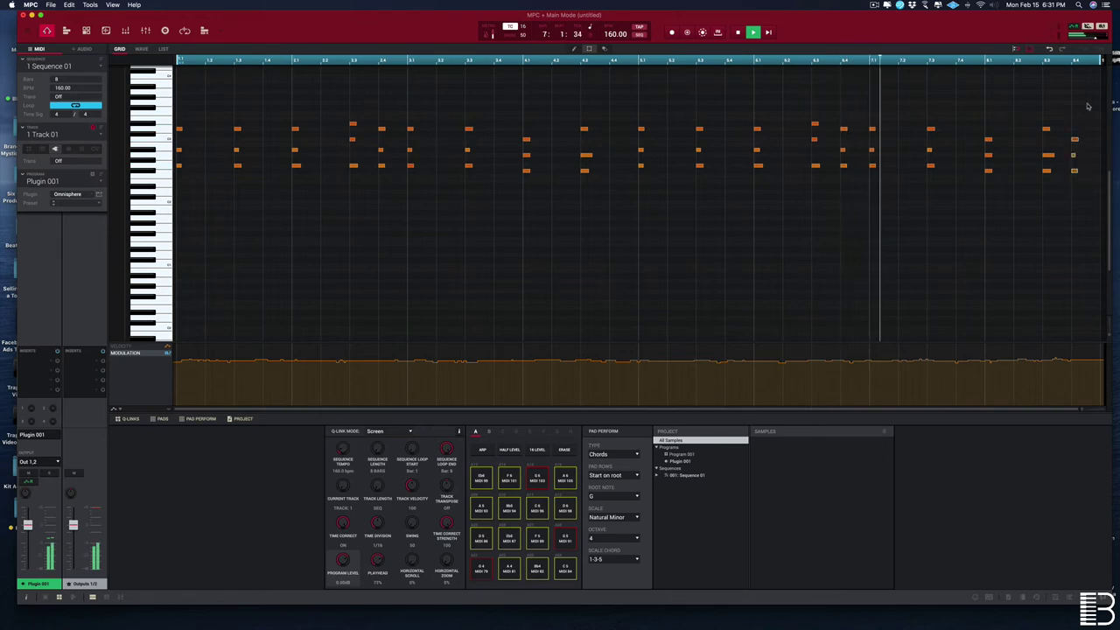
{"action": "key", "text": "Delete"}
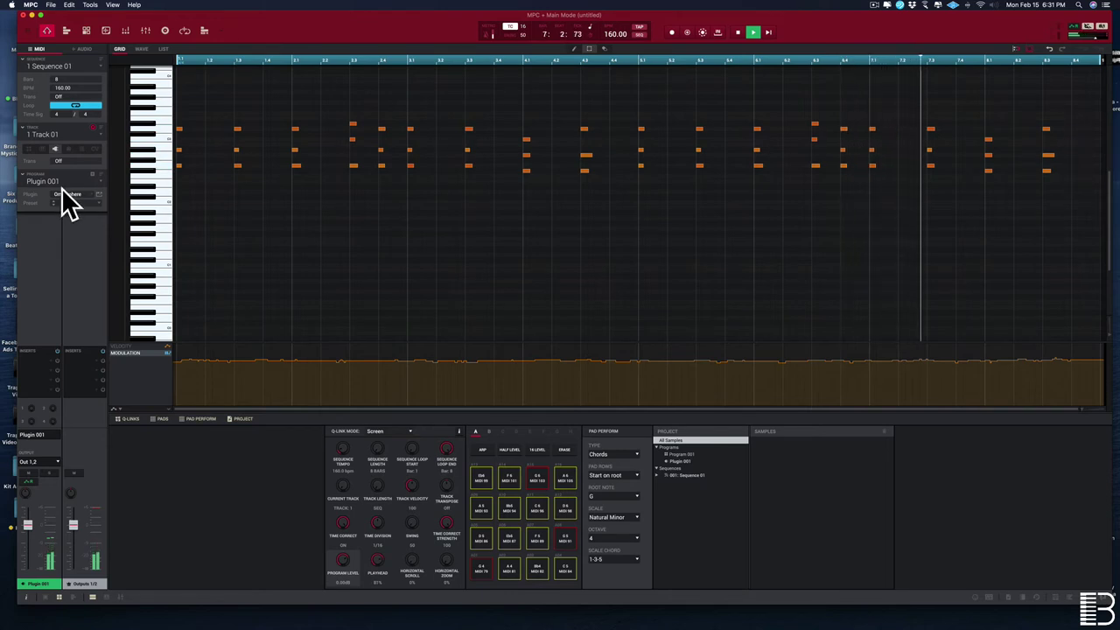
Set up Track 02 with a new plugin program and load Omnisphere as its instrument
{"action": "left_click", "coordinate": [99, 137]}
{"action": "left_click", "coordinate": [98, 152]}
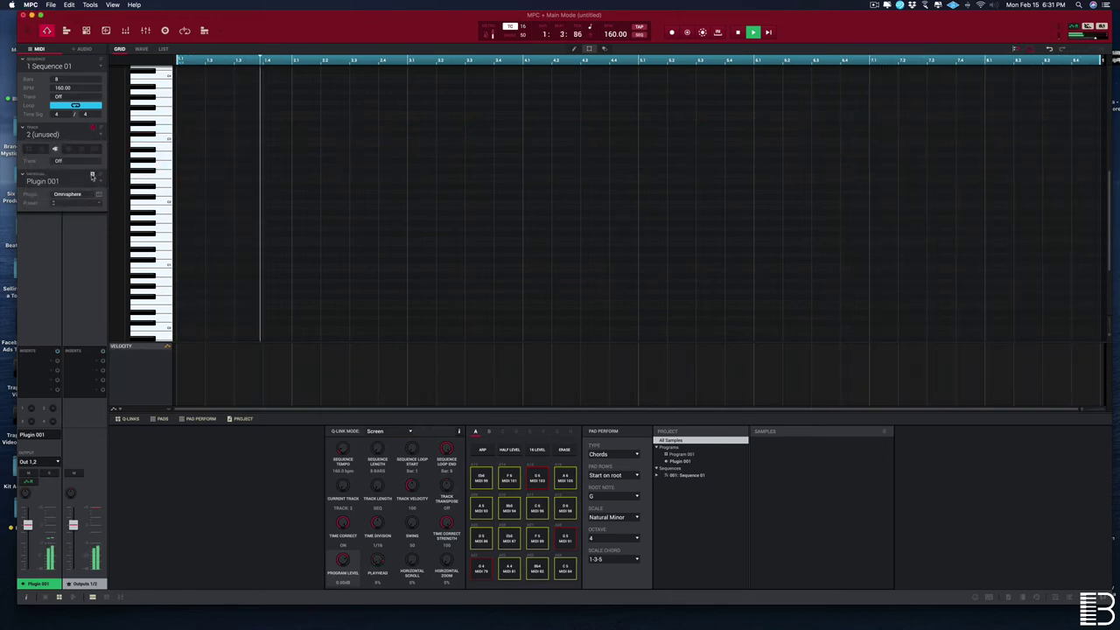
{"action": "left_click", "coordinate": [92, 176]}
{"action": "left_click", "coordinate": [92, 200]}
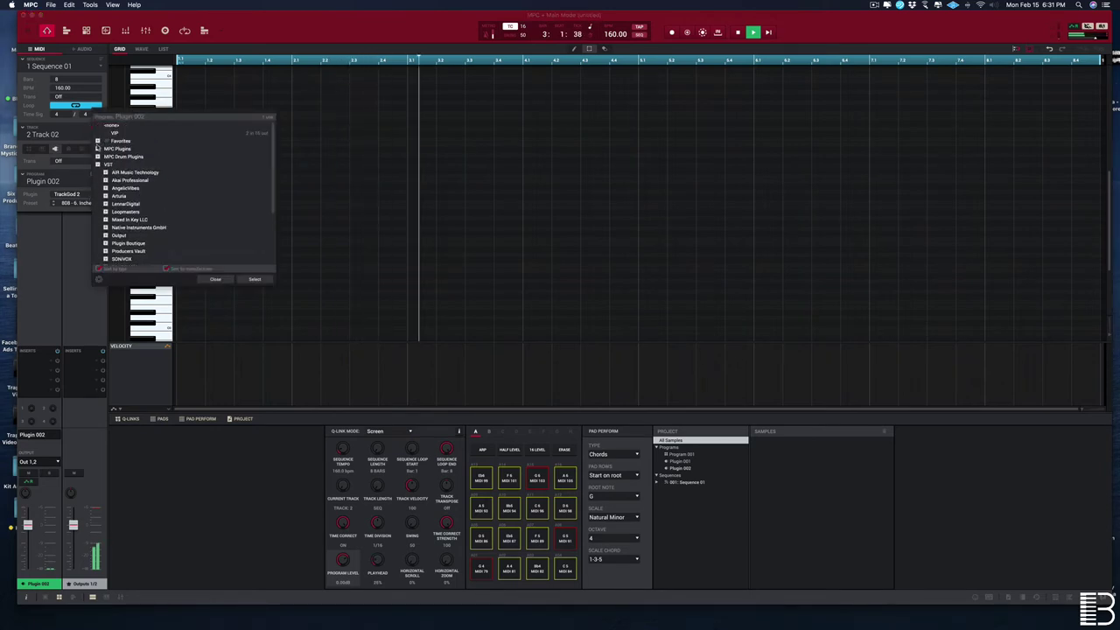
{"action": "double_click", "coordinate": [153, 244]}
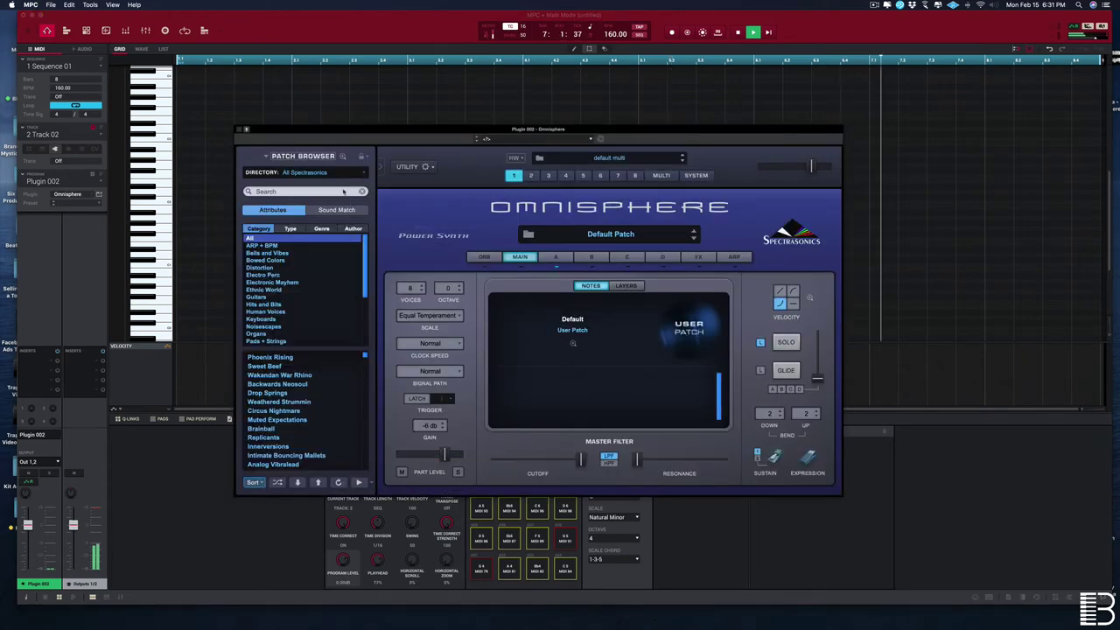
Load the Pad - Clear Skys patch from The Fog user bank for Track 02 and close the plugin window
{"action": "left_click", "coordinate": [311, 172]}
{"action": "mouse_move", "coordinate": [319, 245]}
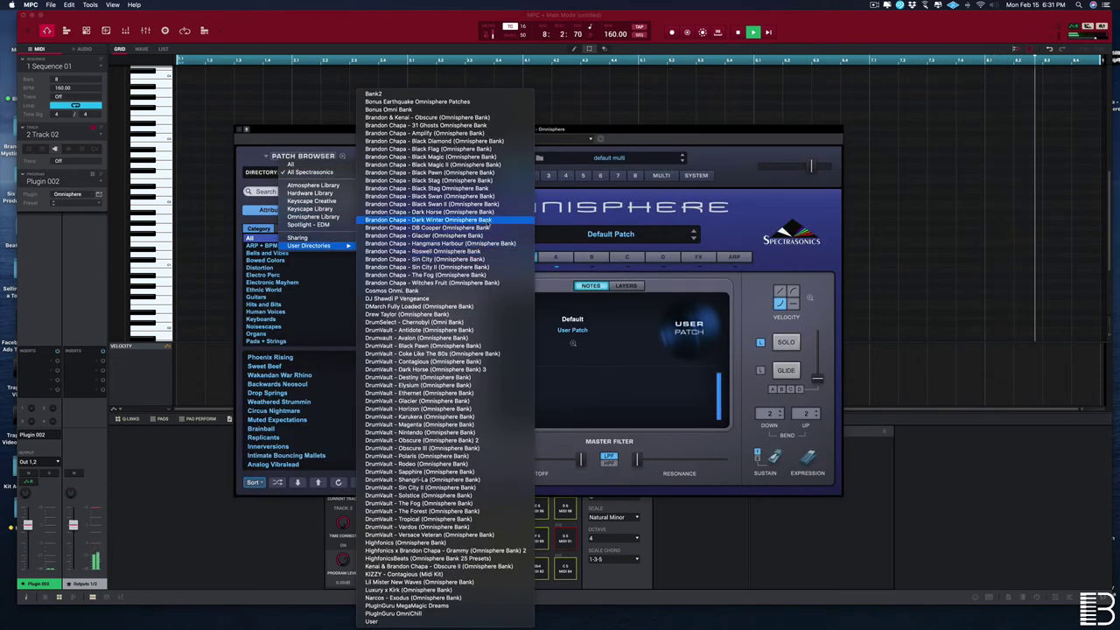
{"action": "left_click", "coordinate": [437, 275]}
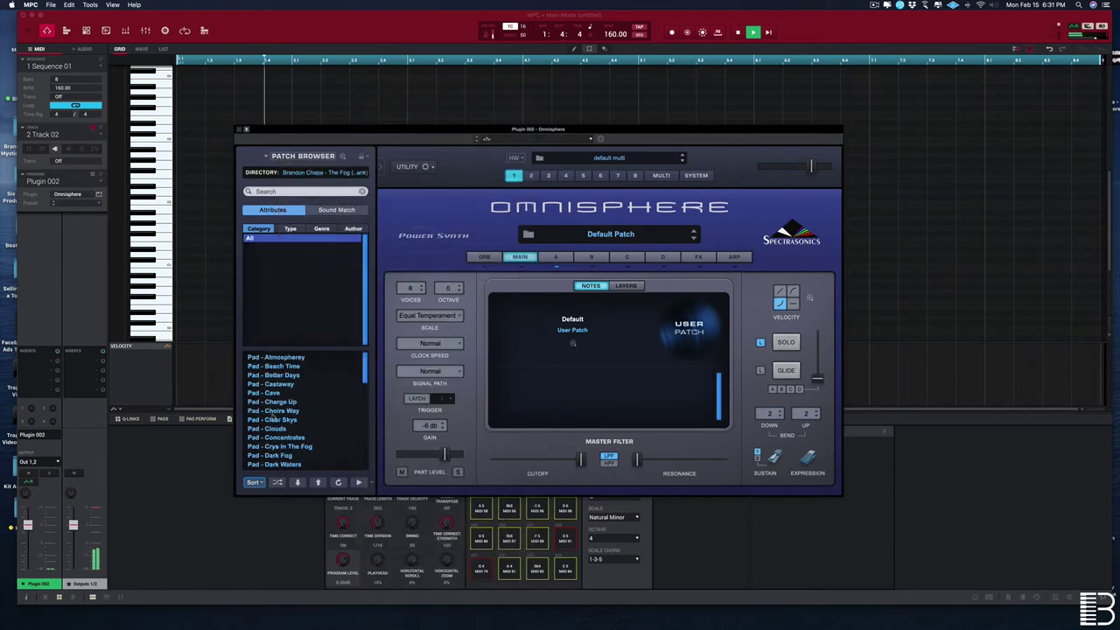
{"action": "left_click", "coordinate": [273, 420]}
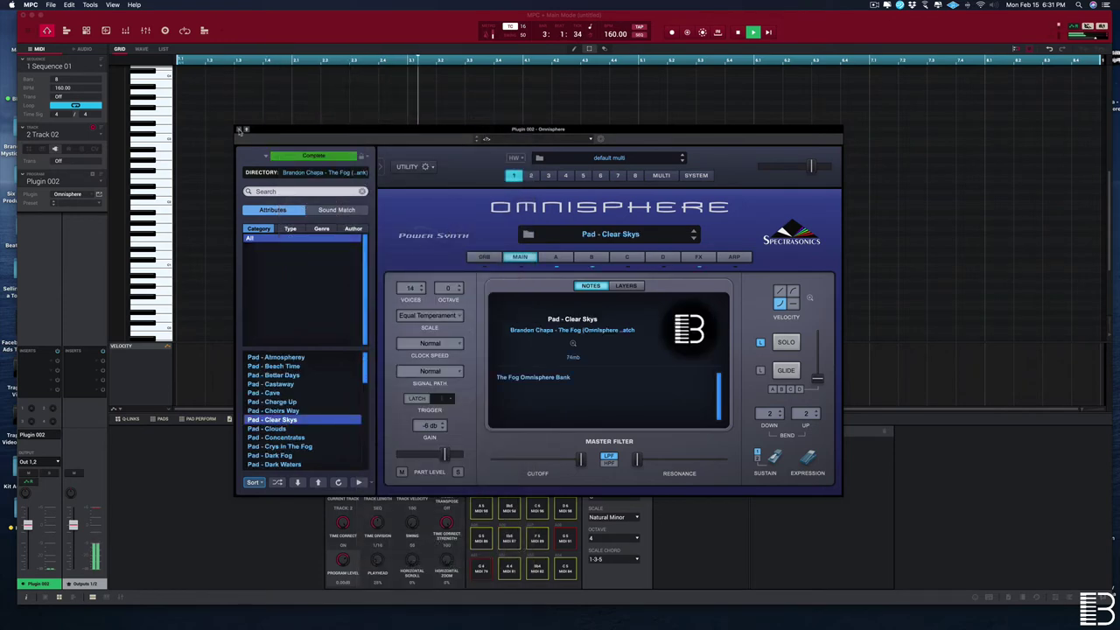
{"action": "left_click", "coordinate": [239, 129]}
Copy all events of Sequence 01 from Track 01 and merge one copy into Track 02
{"action": "left_click", "coordinate": [68, 4]}
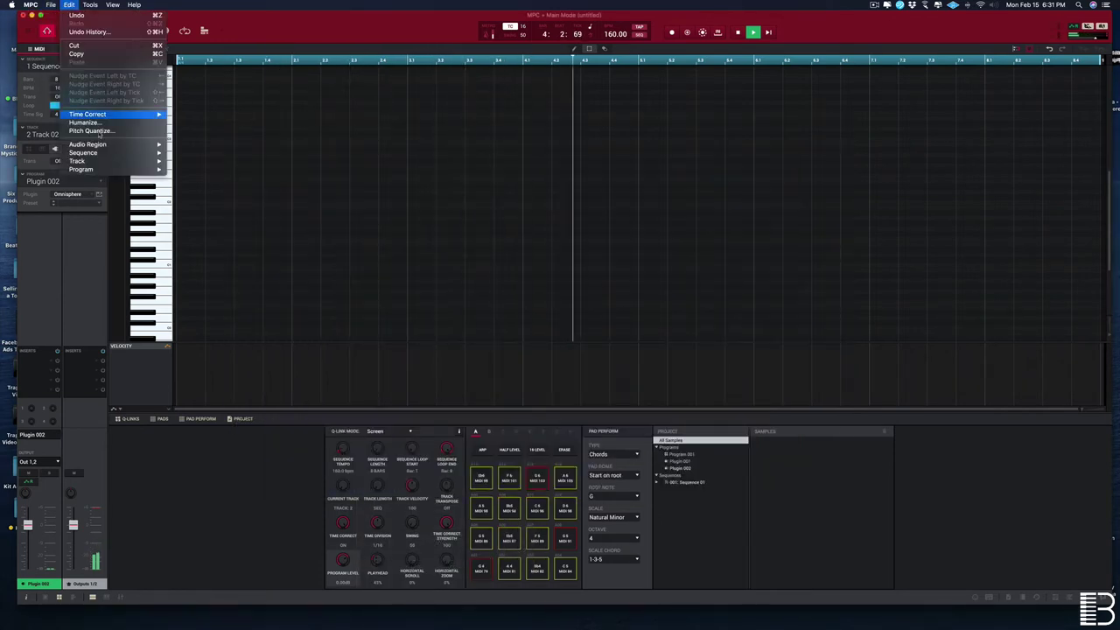
{"action": "mouse_move", "coordinate": [100, 154]}
{"action": "left_click", "coordinate": [257, 216]}
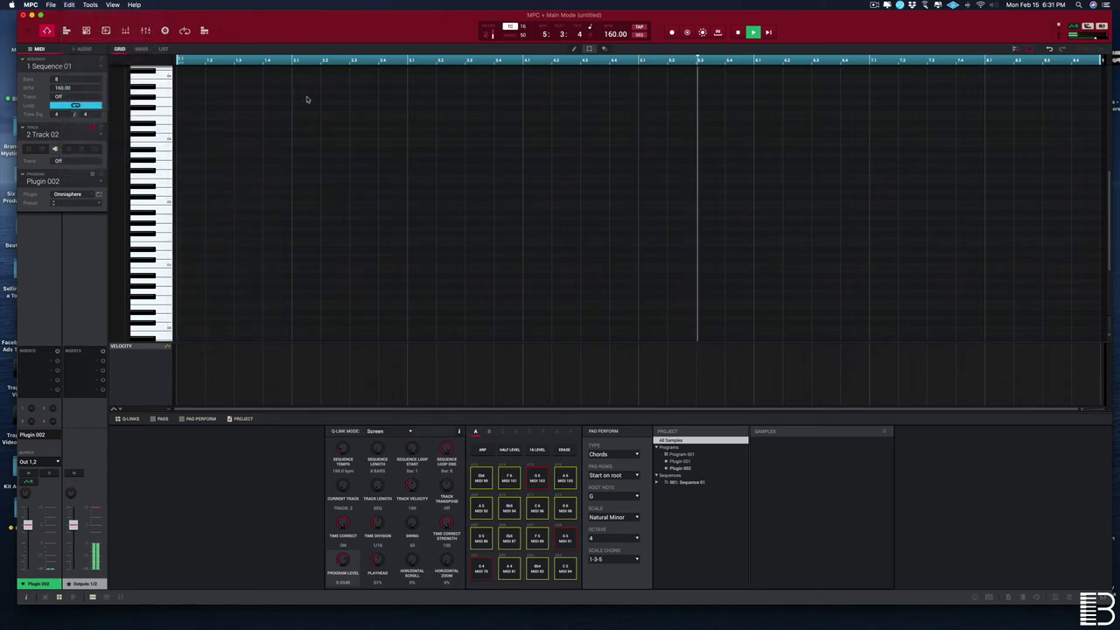
{"action": "left_click", "coordinate": [612, 289]}
{"action": "left_click", "coordinate": [611, 279]}
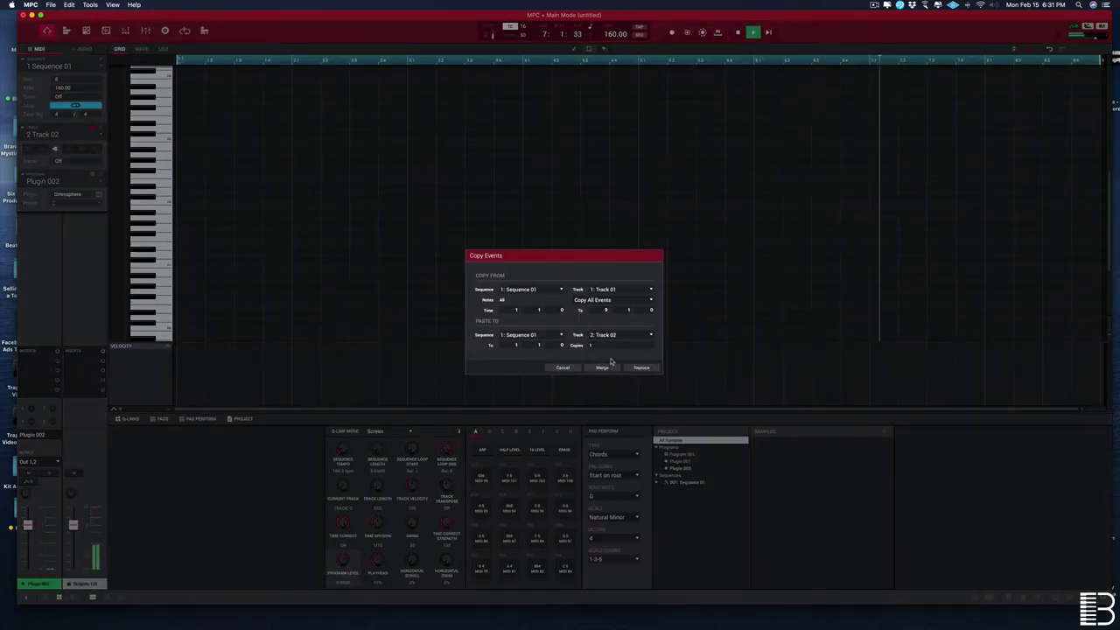
{"action": "left_click", "coordinate": [602, 367]}
Delete the Track 02 chords at bar 1 beat 3, bar 2 beat 1 and bar 3 beat 3
{"action": "scroll", "coordinate": [289, 236], "scroll_direction": "up", "scroll_amount": 2}
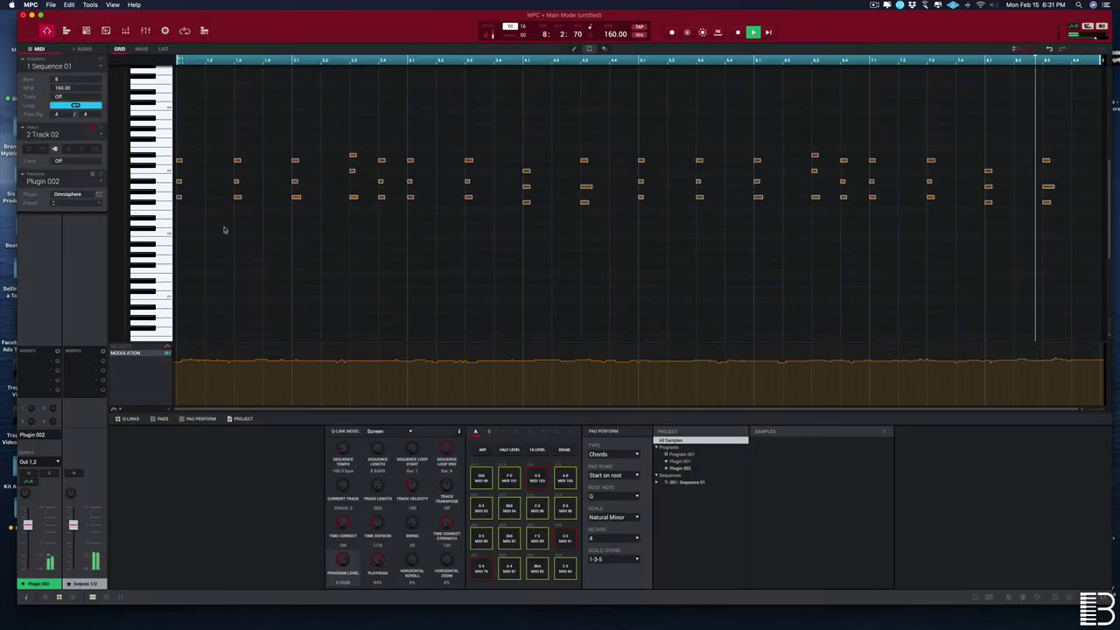
{"action": "left_click_drag", "start_coordinate": [218, 219], "coordinate": [251, 154]}
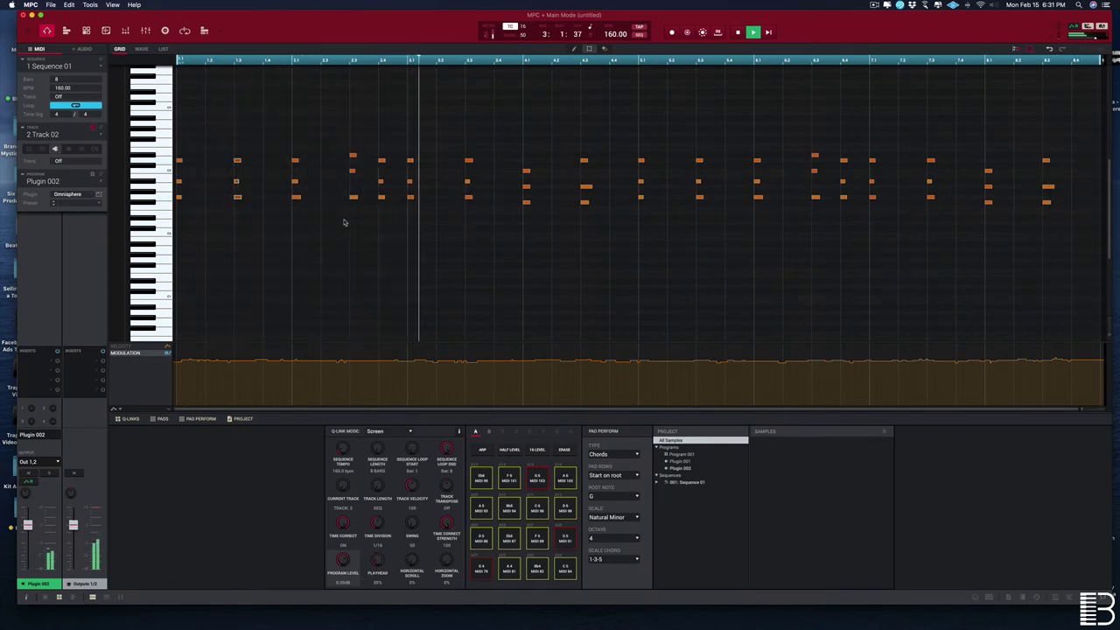
{"action": "left_click_drag", "start_coordinate": [220, 204], "coordinate": [334, 130]}
{"action": "key", "text": "Delete"}
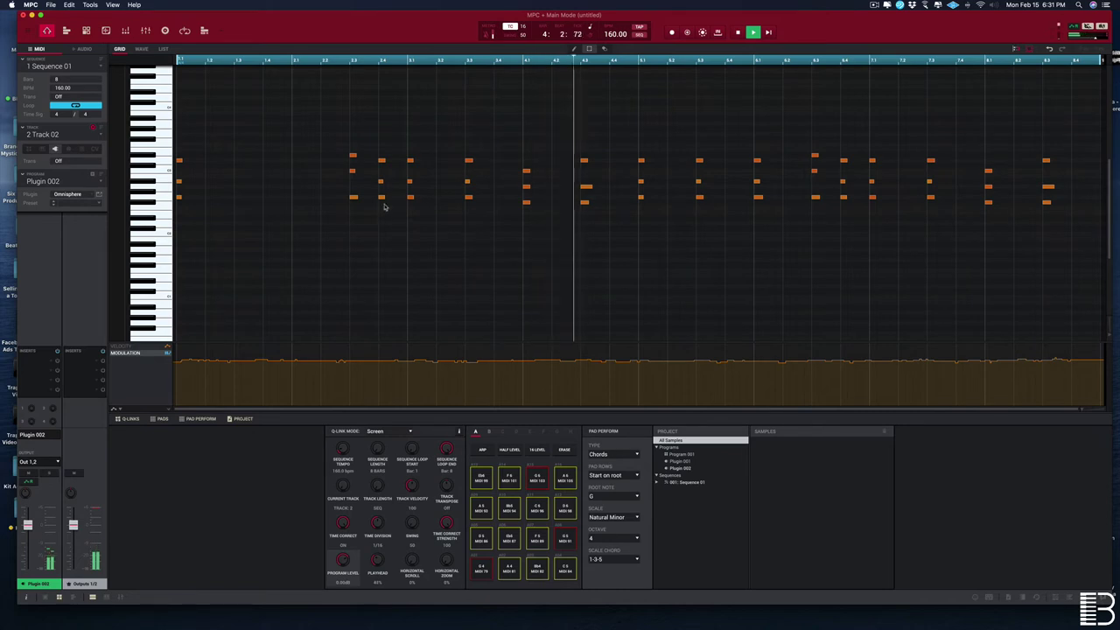
{"action": "left_click_drag", "start_coordinate": [442, 227], "coordinate": [490, 142]}
{"action": "key", "text": "Delete"}
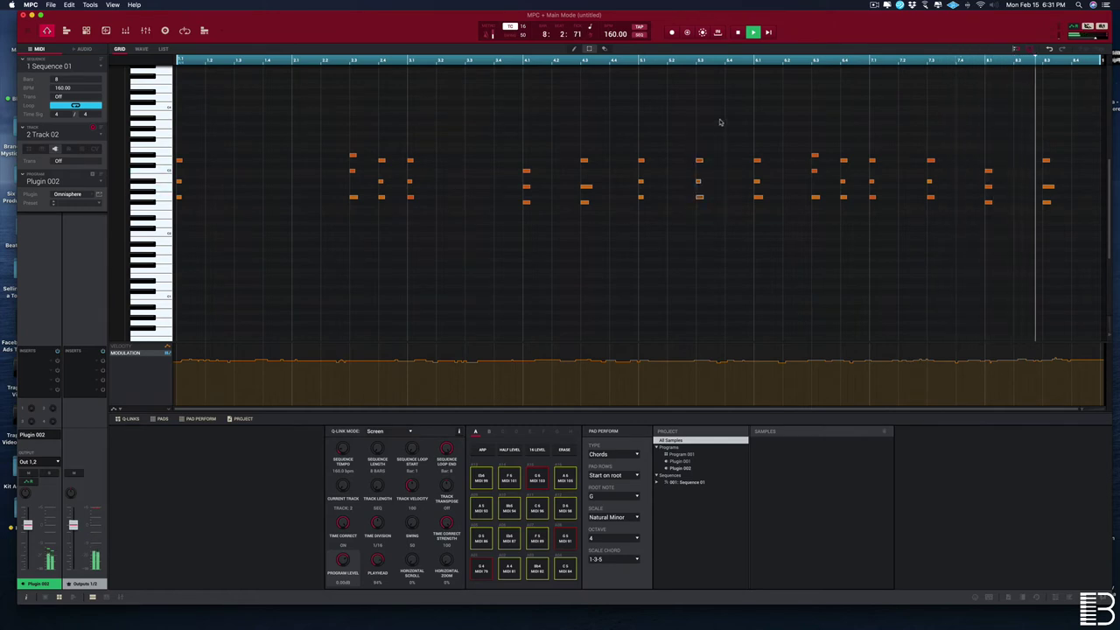
Delete the Track 02 chords at bar 5 beat 3, bar 6 beat 1 and bar 7 beat 3
{"action": "left_click_drag", "start_coordinate": [730, 204], "coordinate": [766, 136]}
{"action": "key", "text": "Delete"}
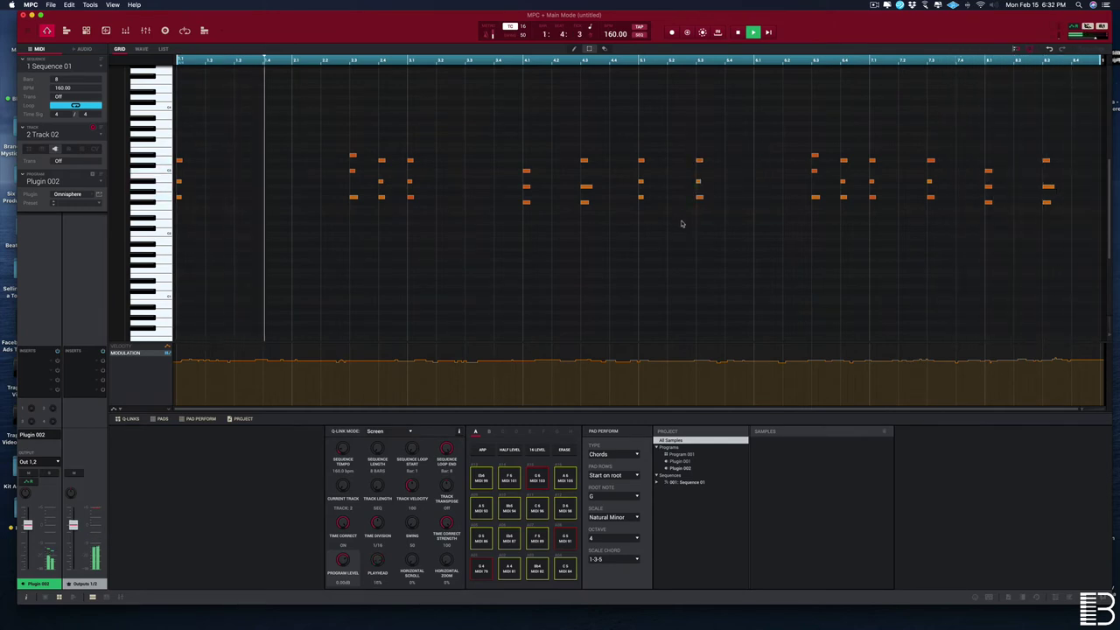
{"action": "left_click_drag", "start_coordinate": [682, 225], "coordinate": [725, 131]}
{"action": "key", "text": "Delete"}
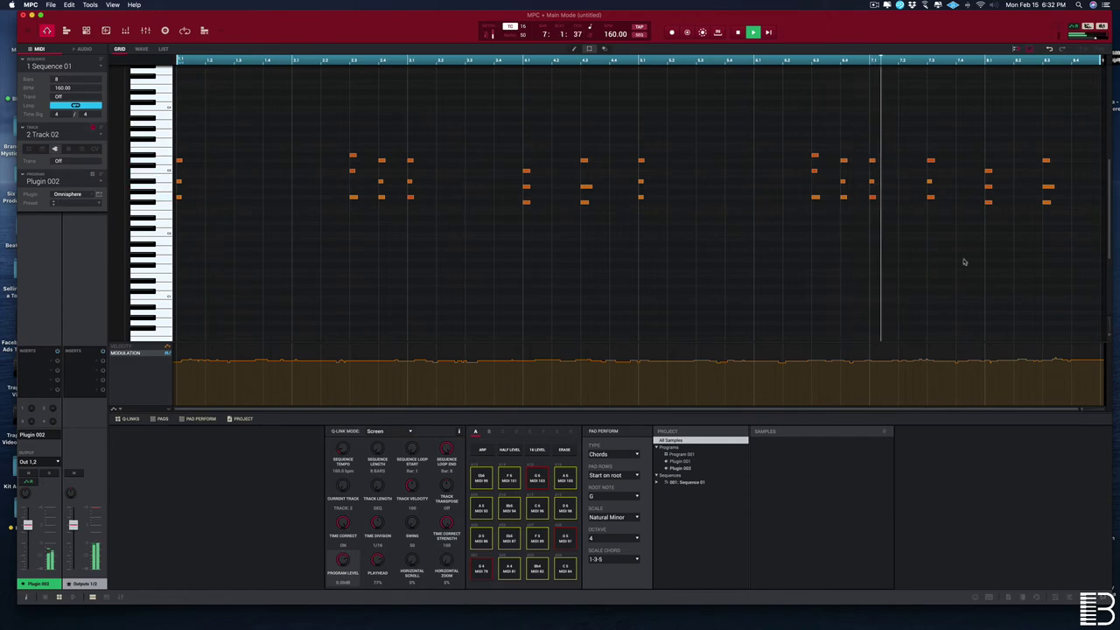
{"action": "left_click_drag", "start_coordinate": [915, 242], "coordinate": [949, 150]}
{"action": "key", "text": "Delete"}
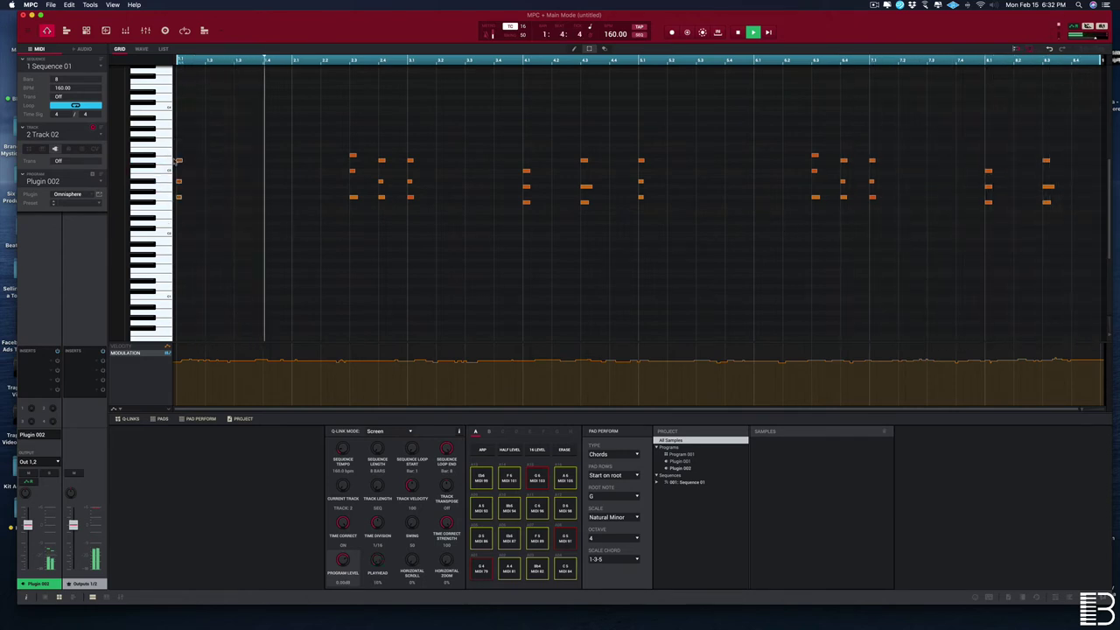
Stop playback and lengthen the remaining Track 02 chords in bars 1 to 4 so each sustains almost until the next chord
{"action": "key", "text": "space"}
{"action": "left_click_drag", "start_coordinate": [178, 161], "coordinate": [274, 180]}
{"action": "left_click_drag", "start_coordinate": [348, 182], "coordinate": [344, 182]}
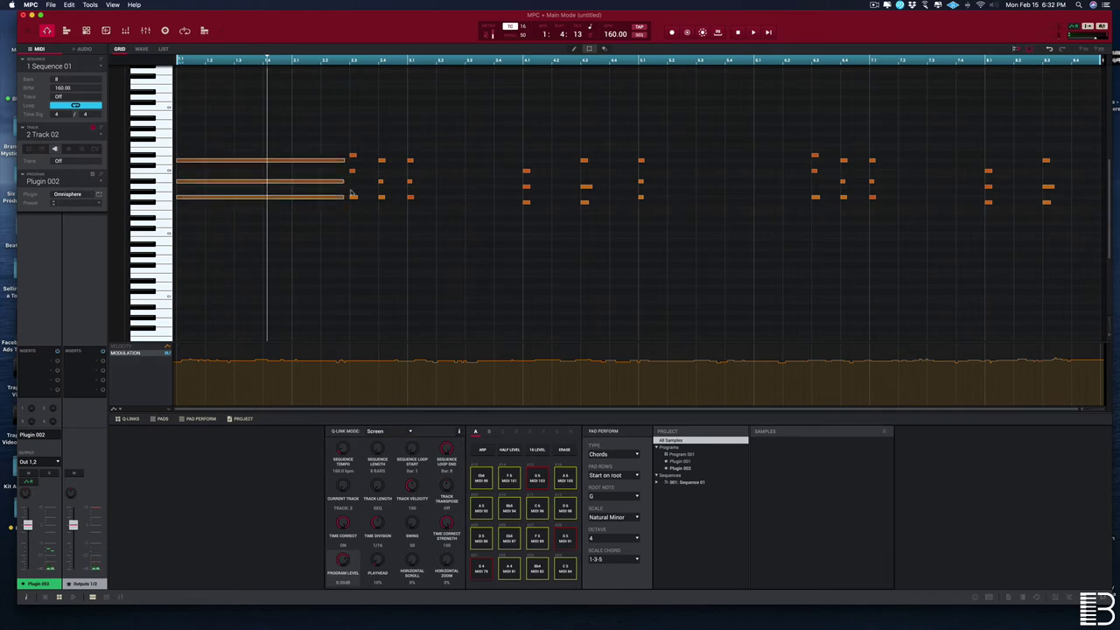
{"action": "left_click", "coordinate": [369, 166]}
{"action": "left_click_drag", "start_coordinate": [350, 120], "coordinate": [382, 214]}
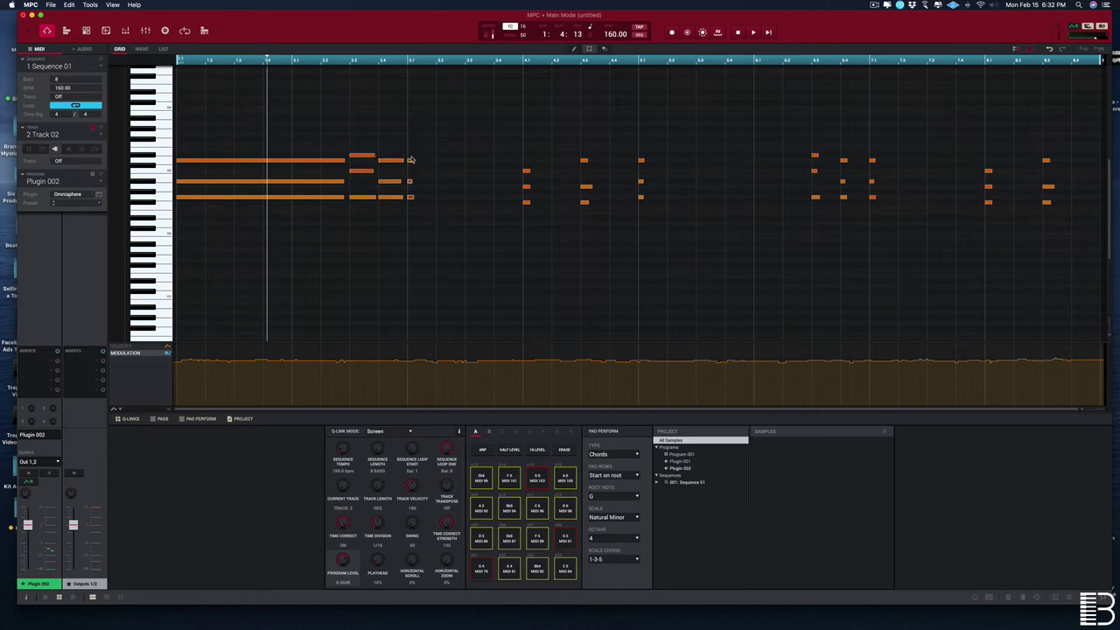
{"action": "left_click_drag", "start_coordinate": [453, 162], "coordinate": [525, 171]}
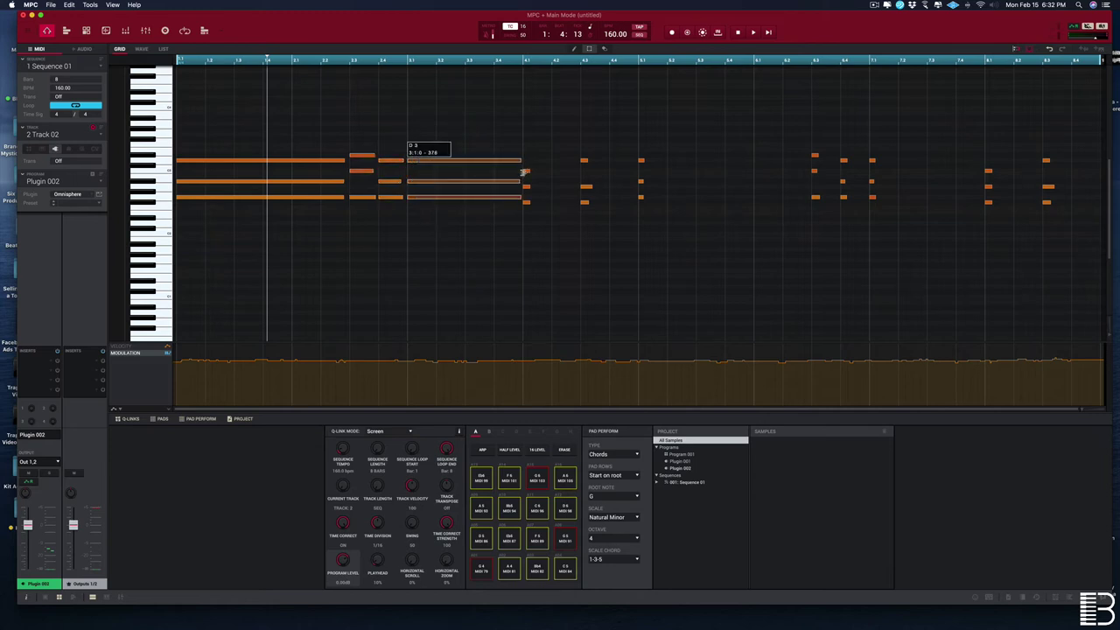
{"action": "left_click_drag", "start_coordinate": [528, 221], "coordinate": [591, 123]}
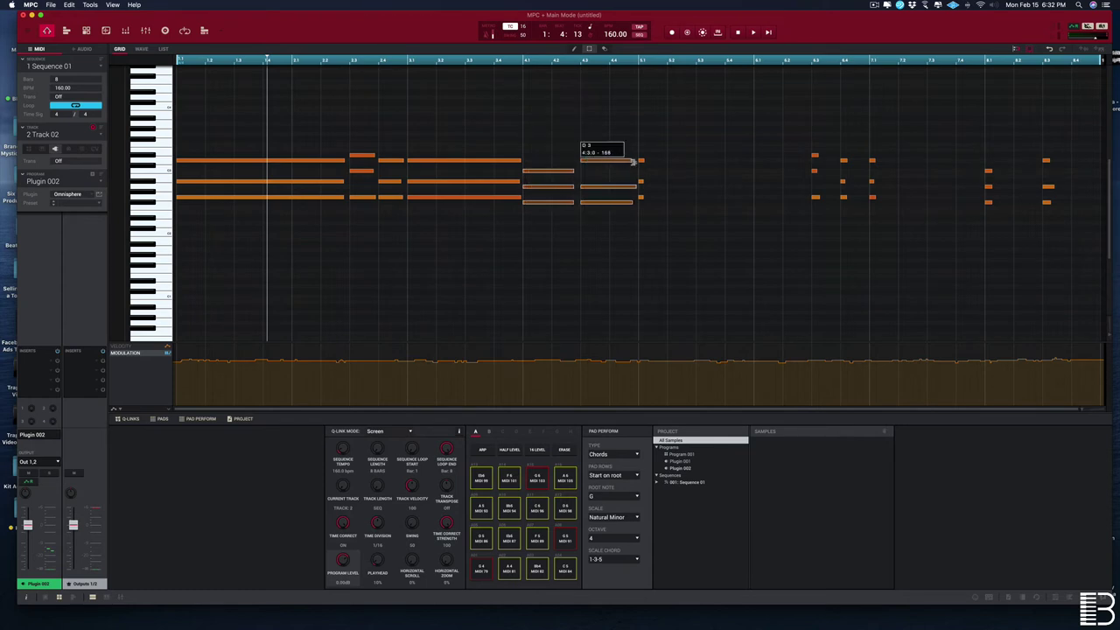
Lengthen the Track 02 chords in bars 5 to 8 so each sustains almost to the next chord or the sequence end
{"action": "left_click_drag", "start_coordinate": [640, 214], "coordinate": [810, 158]}
{"action": "left_click_drag", "start_coordinate": [812, 217], "coordinate": [815, 154]}
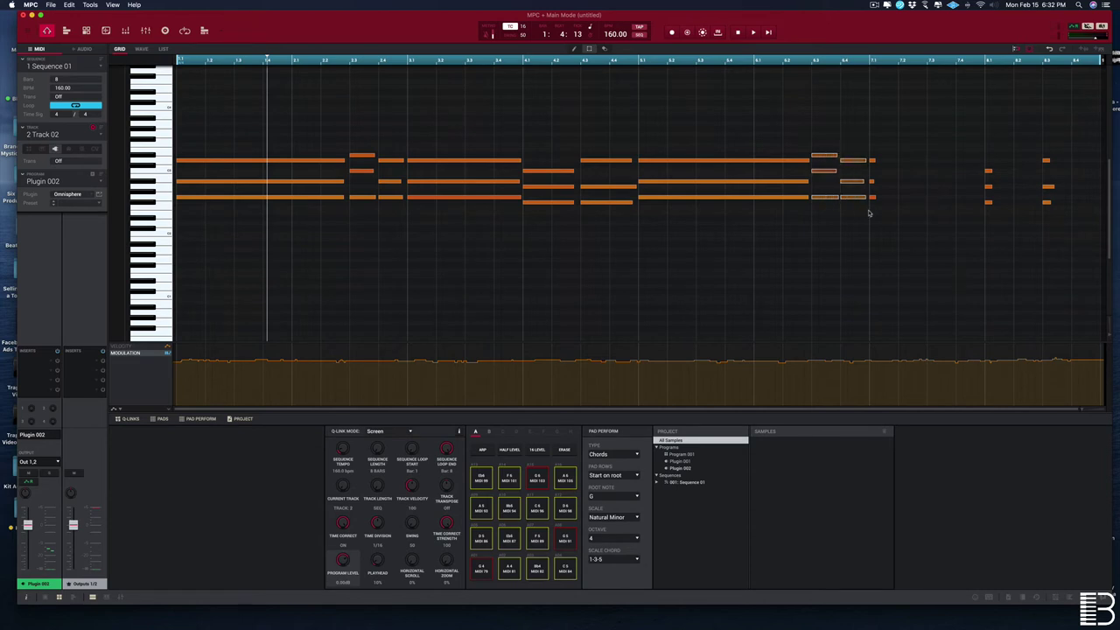
{"action": "left_click_drag", "start_coordinate": [869, 212], "coordinate": [878, 158]}
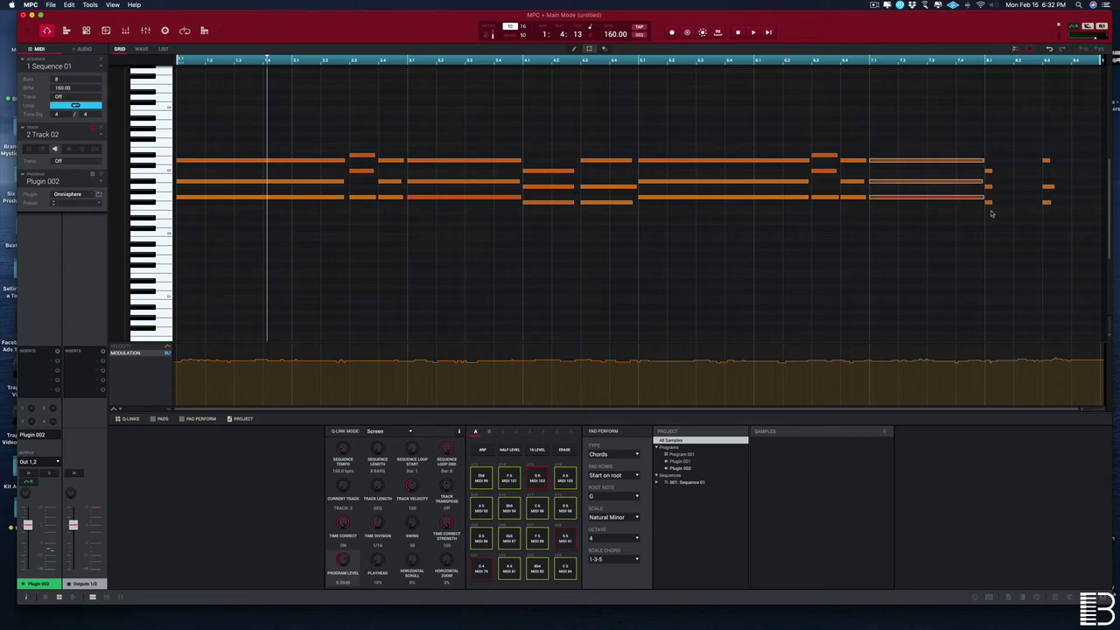
{"action": "left_click_drag", "start_coordinate": [1088, 213], "coordinate": [990, 138]}
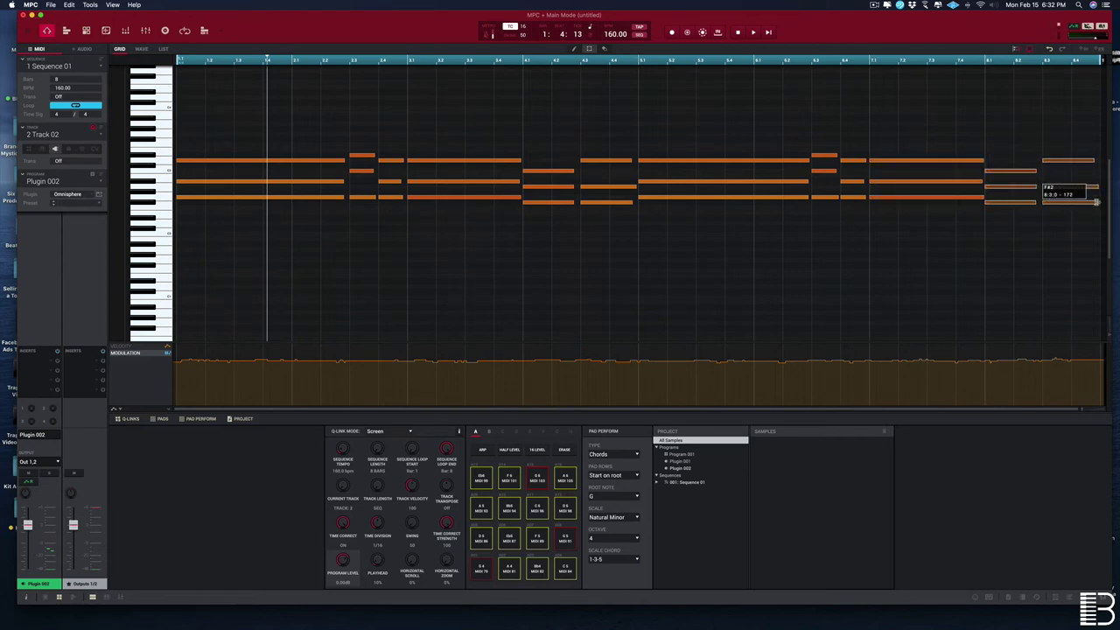
Play the sequence and lower the Plugin 002 level to about -4 dB
{"action": "left_click", "coordinate": [644, 300]}
{"action": "key", "text": "space"}
{"action": "scroll", "coordinate": [224, 266], "scroll_direction": "up", "scroll_amount": 2}
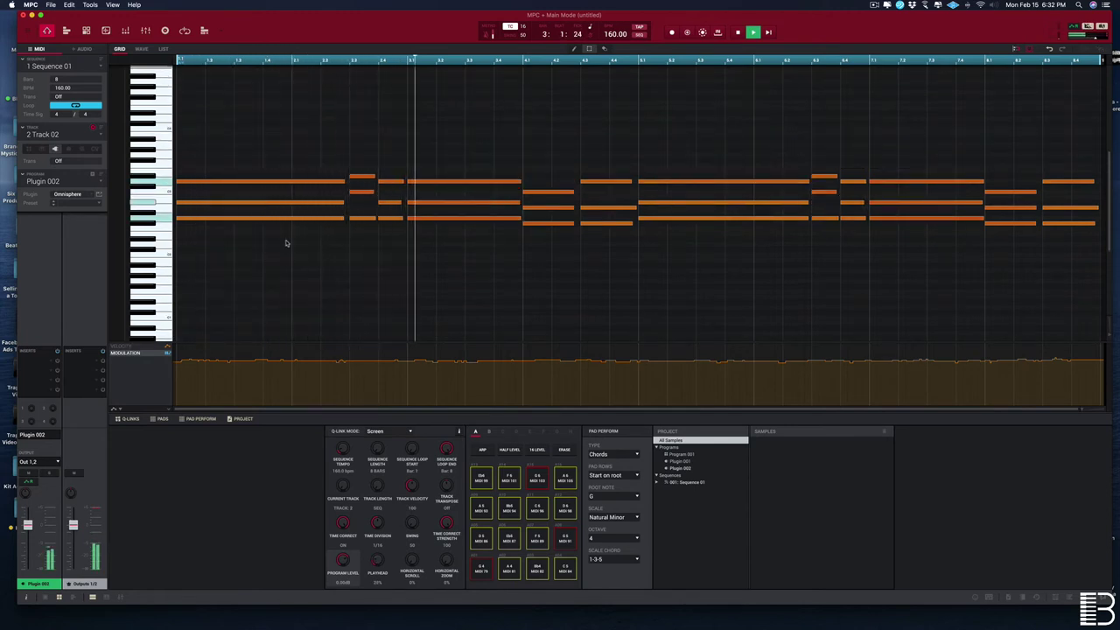
{"action": "mouse_move", "coordinate": [25, 527]}
{"action": "left_click_drag", "start_coordinate": [27, 523], "coordinate": [27, 531]}
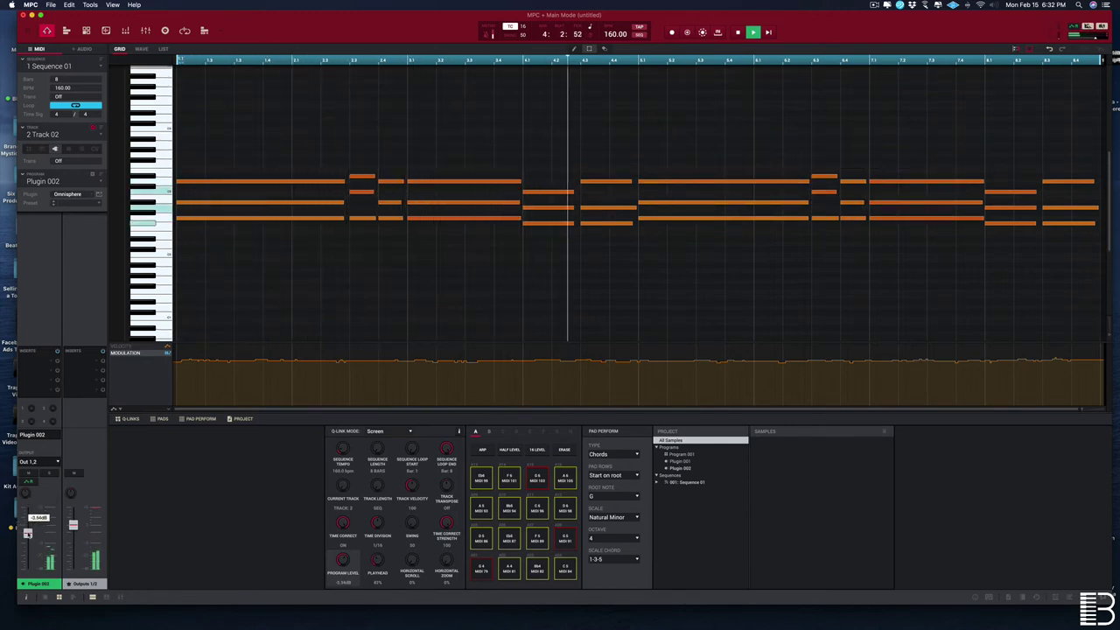
Audition the Pad - Crys In The Fog, Dark Fog, Dreamy and Electro Fog patches in Track 02's Omnisphere
{"action": "left_click", "coordinate": [100, 195]}
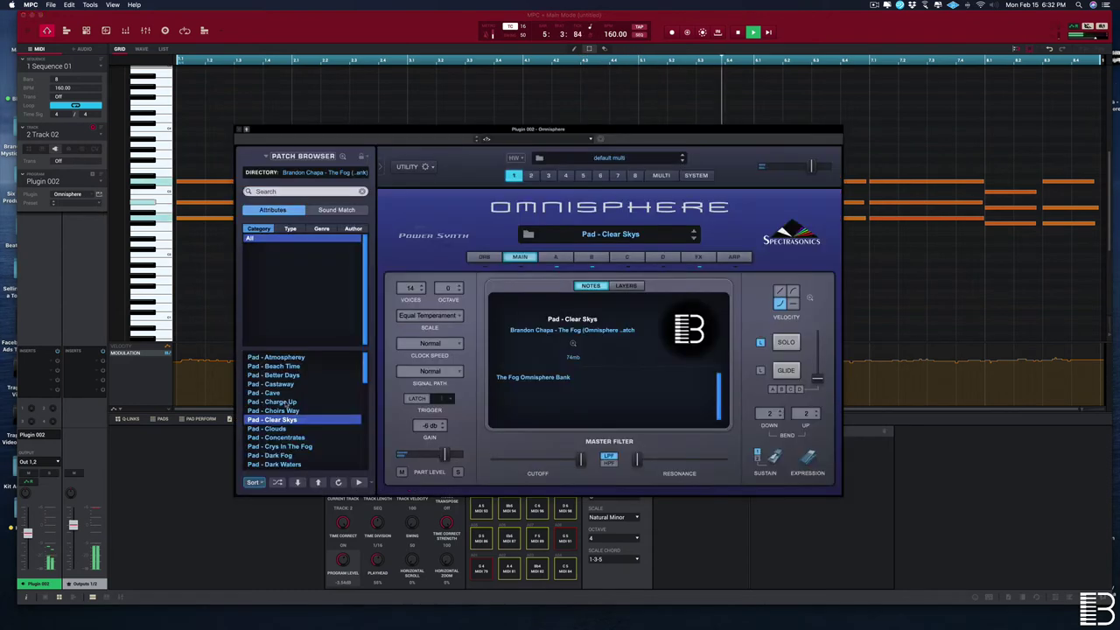
{"action": "left_click", "coordinate": [300, 447]}
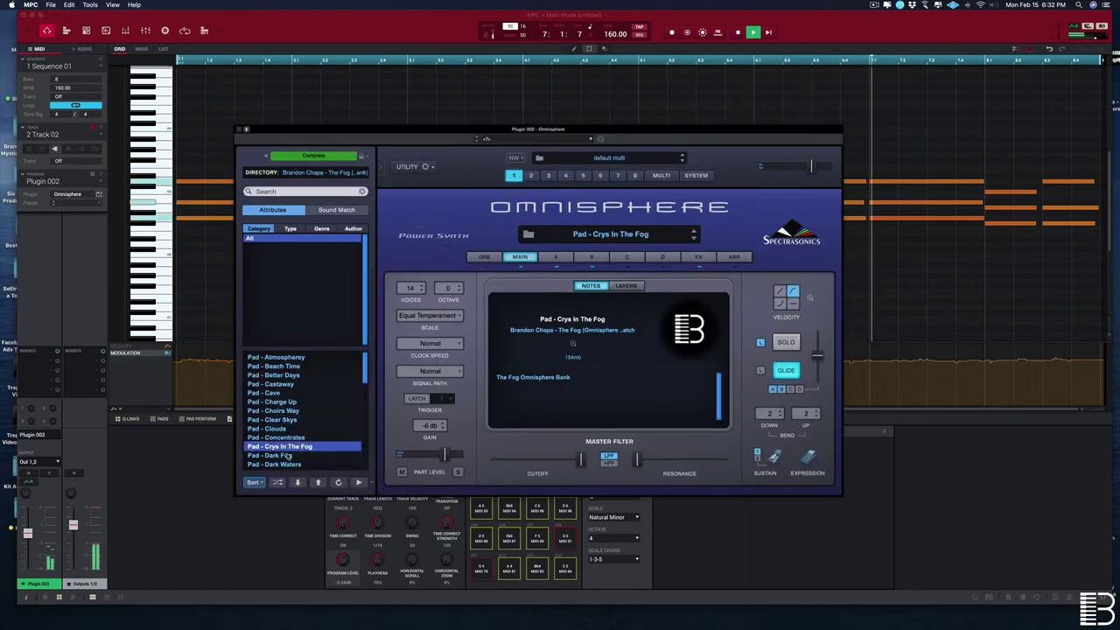
{"action": "left_click", "coordinate": [287, 456]}
{"action": "scroll", "coordinate": [287, 451], "scroll_direction": "down", "scroll_amount": 3}
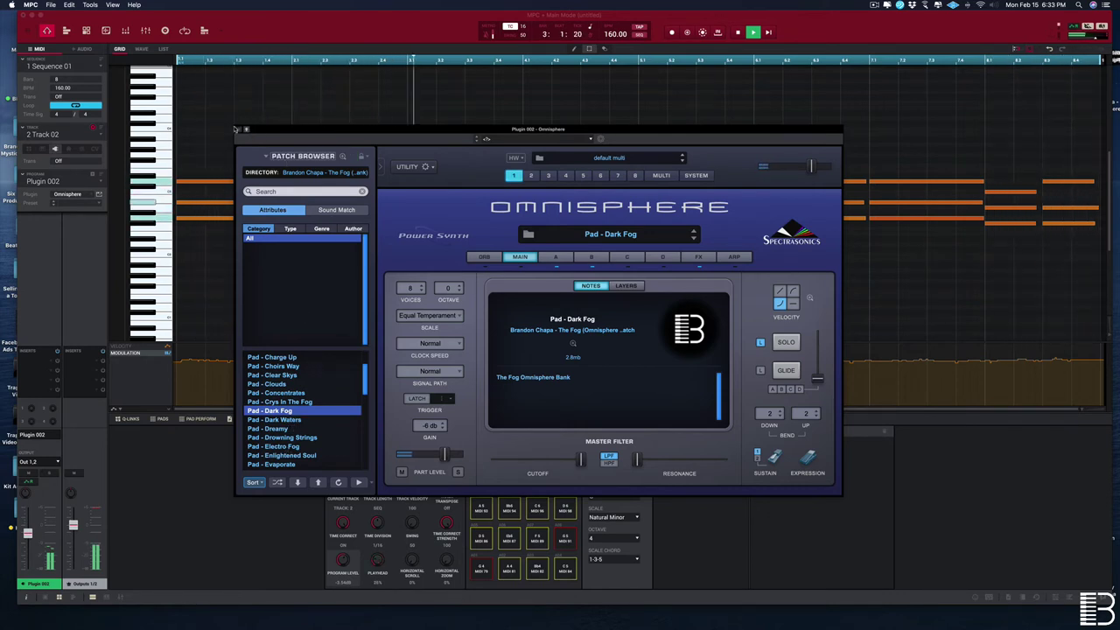
{"action": "left_click", "coordinate": [272, 429]}
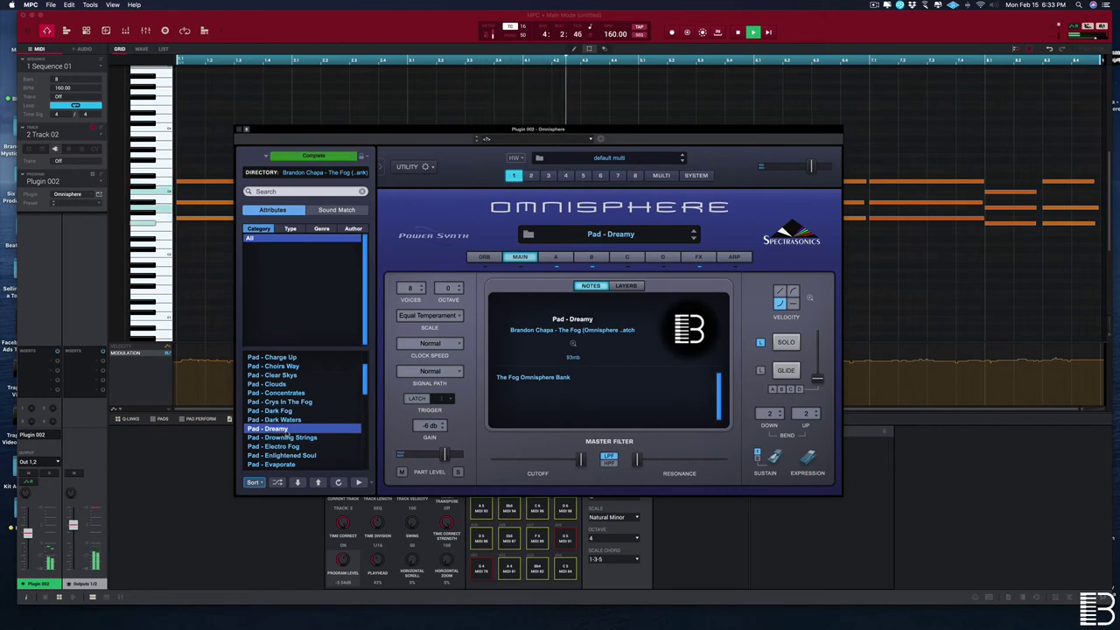
{"action": "left_click", "coordinate": [278, 445]}
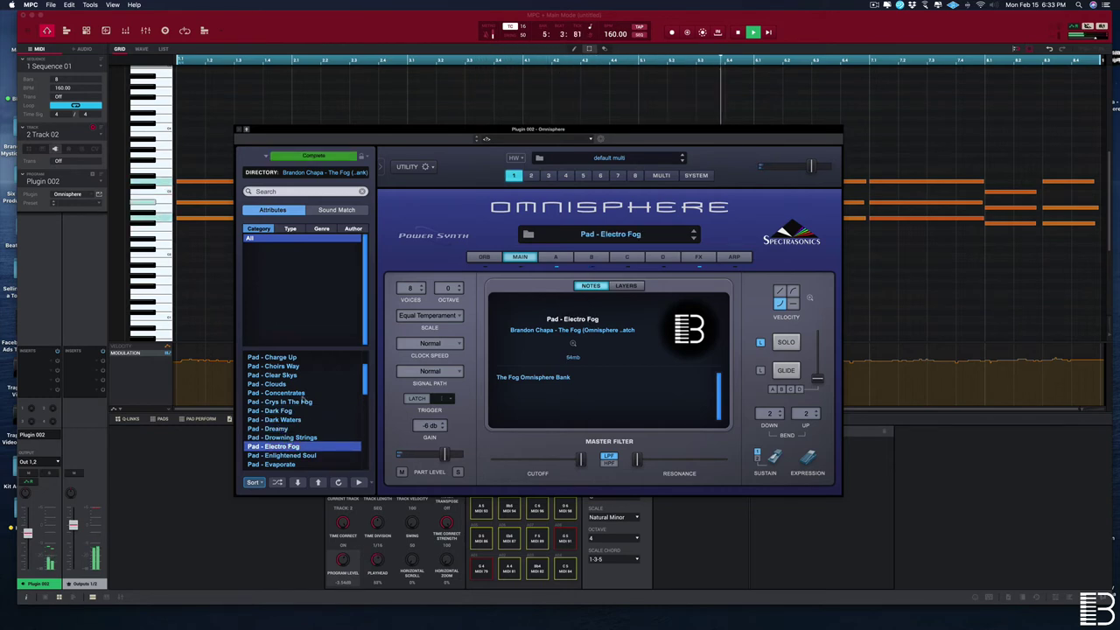
Load the Pad - Better Days patch for Track 02, lower the Plugin 002 level to about -12.9 dB and close the plugin window
{"action": "scroll", "coordinate": [303, 401], "scroll_direction": "up", "scroll_amount": 3}
{"action": "left_click", "coordinate": [280, 366]}
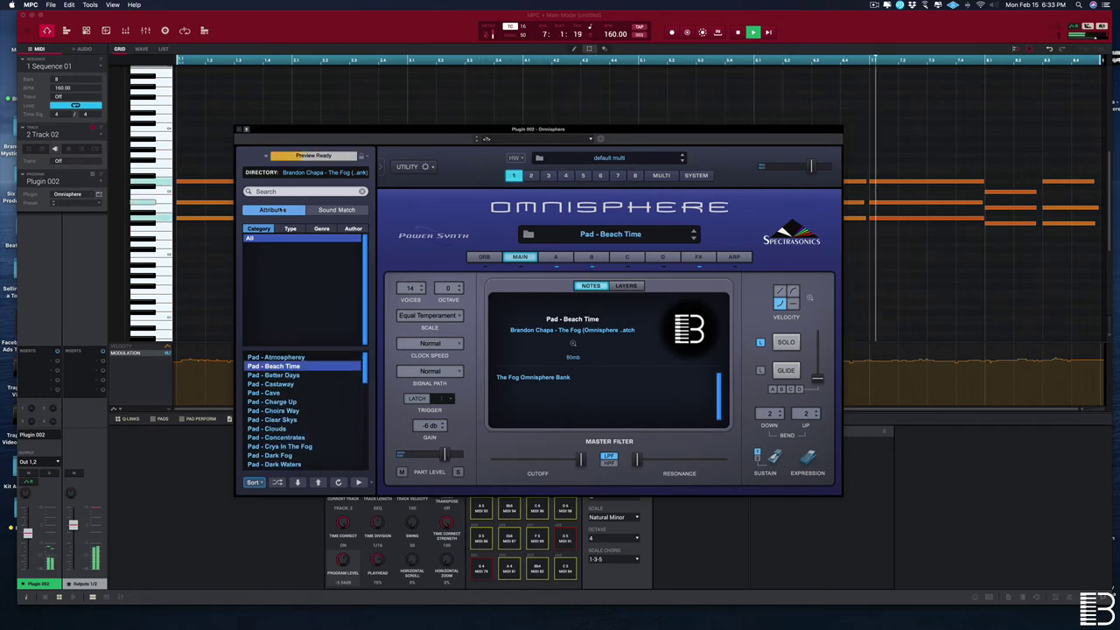
{"action": "left_click", "coordinate": [272, 375]}
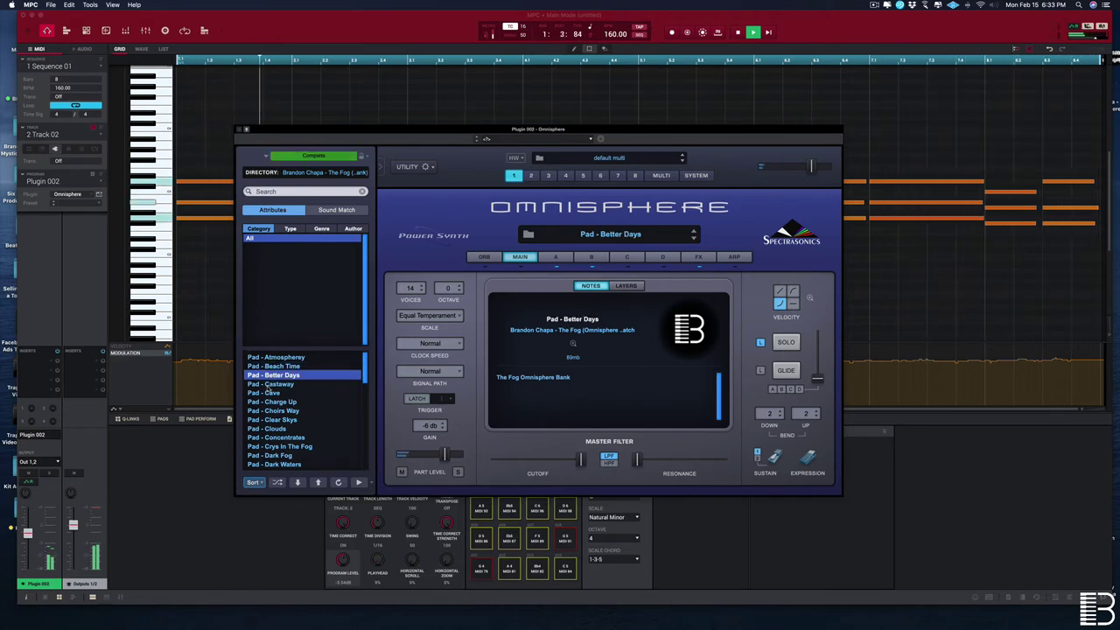
{"action": "left_click_drag", "start_coordinate": [27, 533], "coordinate": [27, 537]}
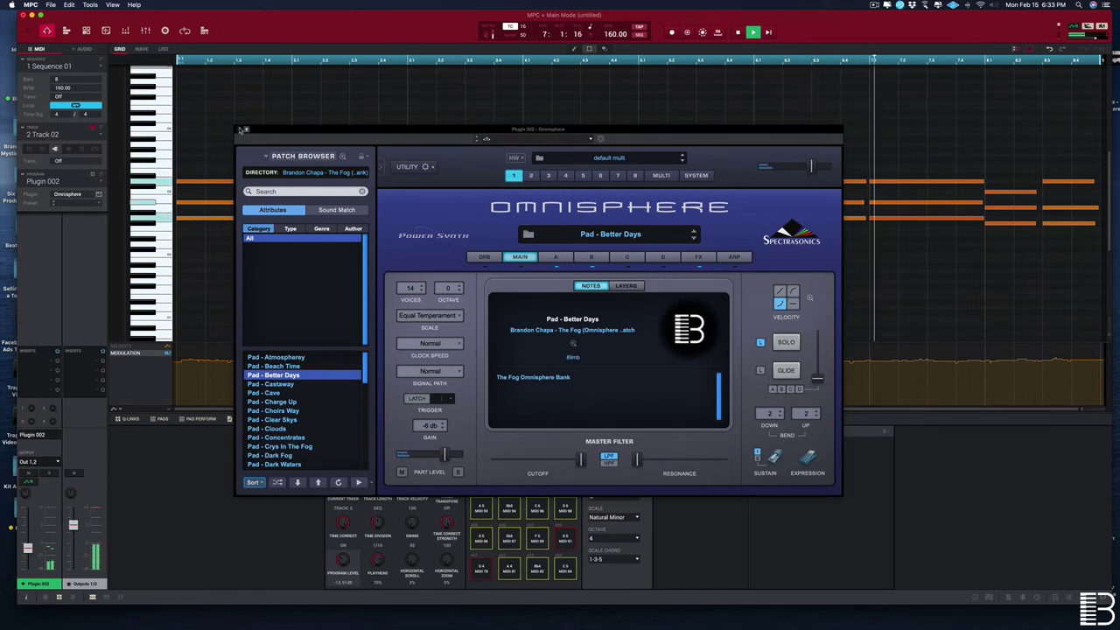
{"action": "left_click", "coordinate": [99, 192]}
{"action": "left_click", "coordinate": [100, 182]}
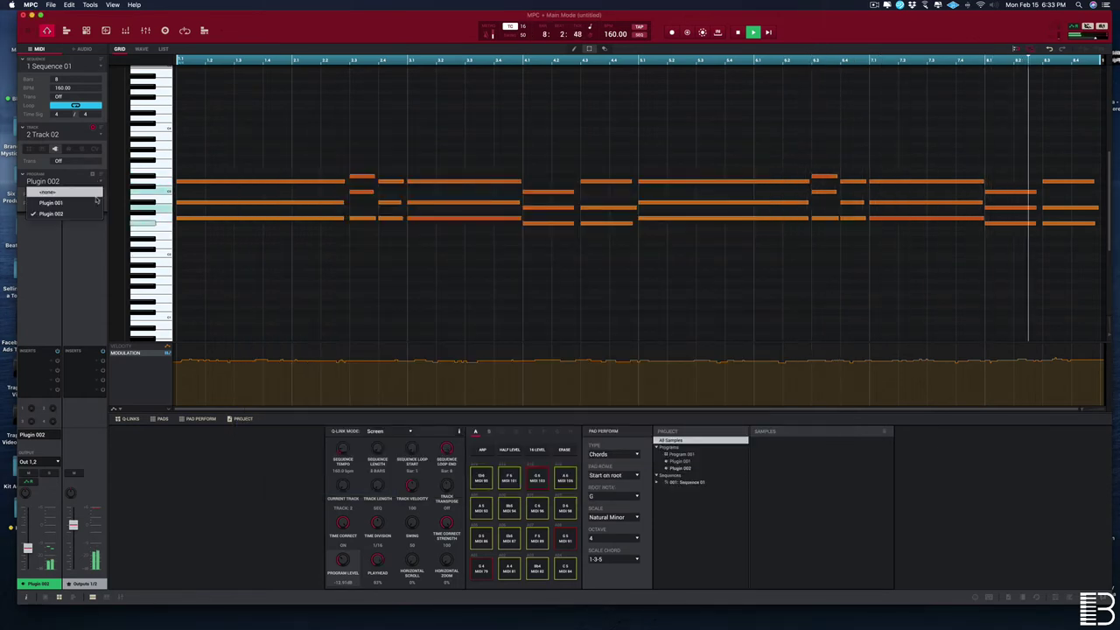
{"action": "left_click", "coordinate": [77, 267]}
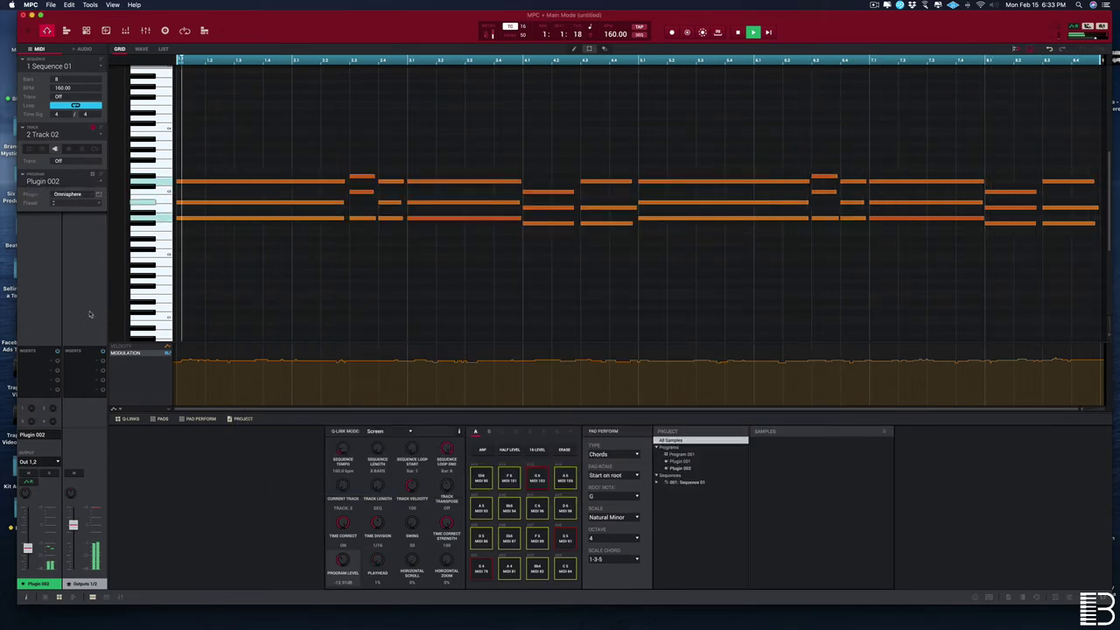
Set up Track 03 with a new plugin program and load Omnisphere as its instrument
{"action": "left_click", "coordinate": [103, 136]}
{"action": "left_click", "coordinate": [83, 160]}
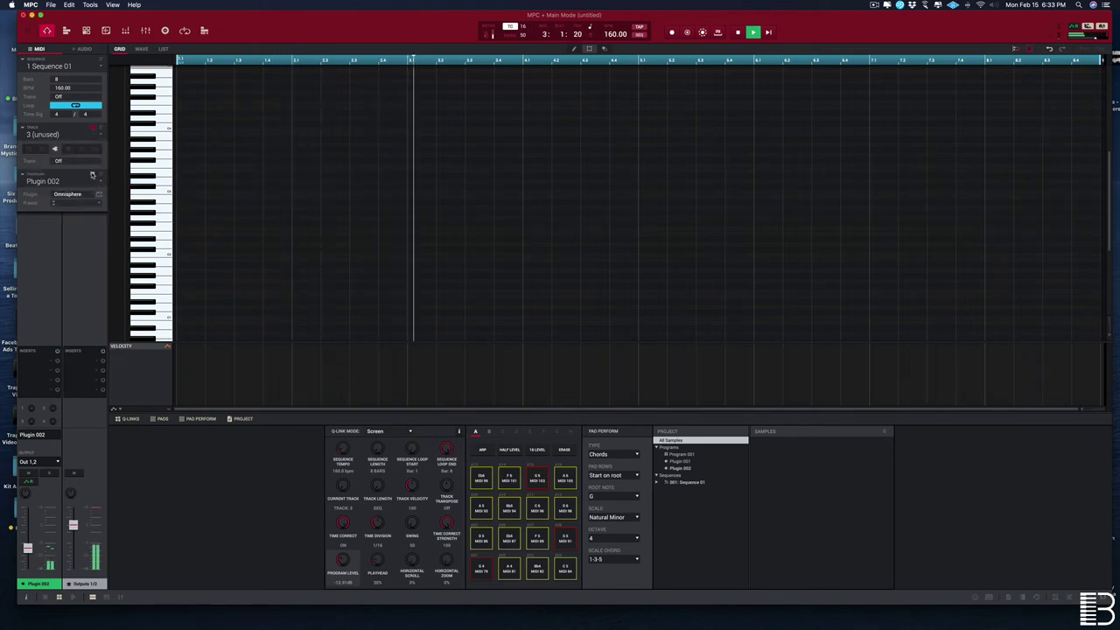
{"action": "left_click", "coordinate": [92, 175]}
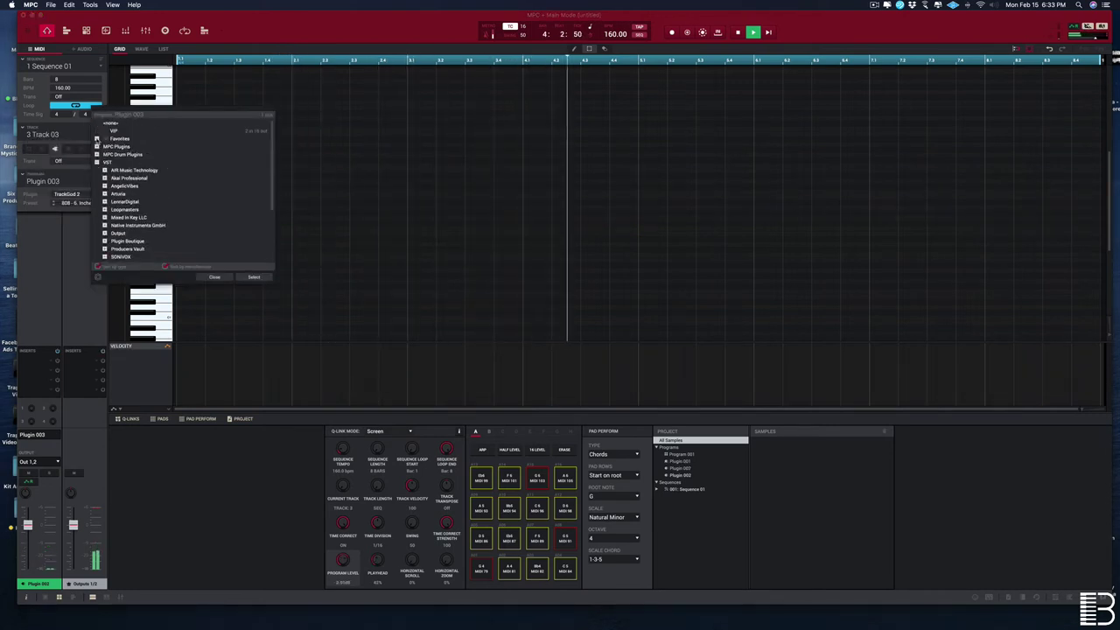
{"action": "left_click", "coordinate": [254, 277]}
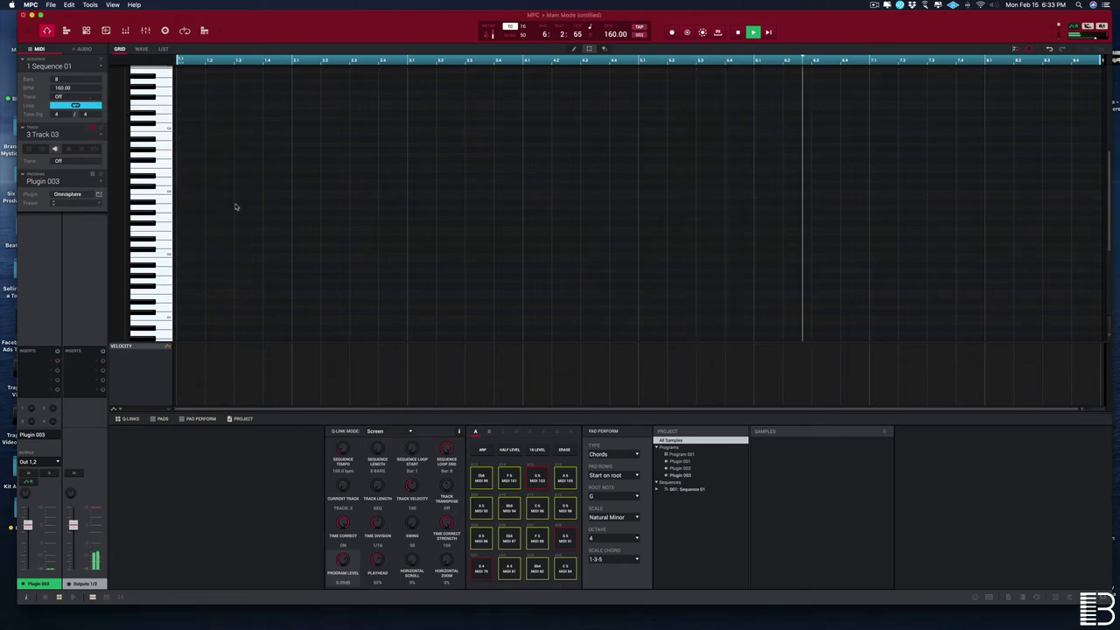
Choose the Arp - Droughts patch from the Witches Fruit user bank for Track 03 and close the plugin window
{"action": "left_click", "coordinate": [98, 193]}
{"action": "left_click", "coordinate": [306, 172]}
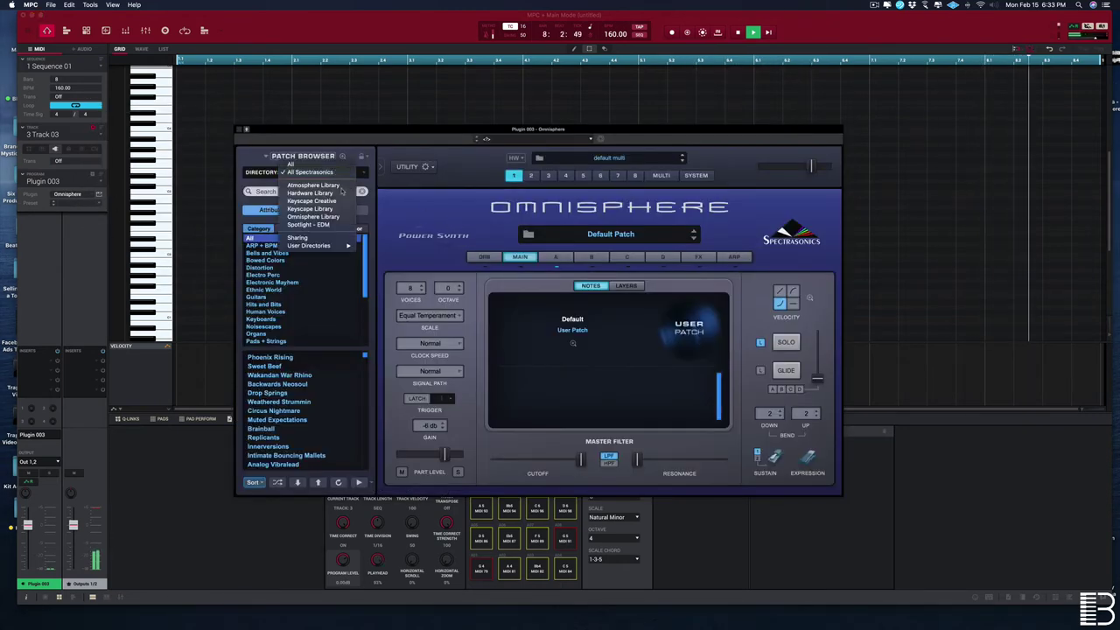
{"action": "mouse_move", "coordinate": [319, 245]}
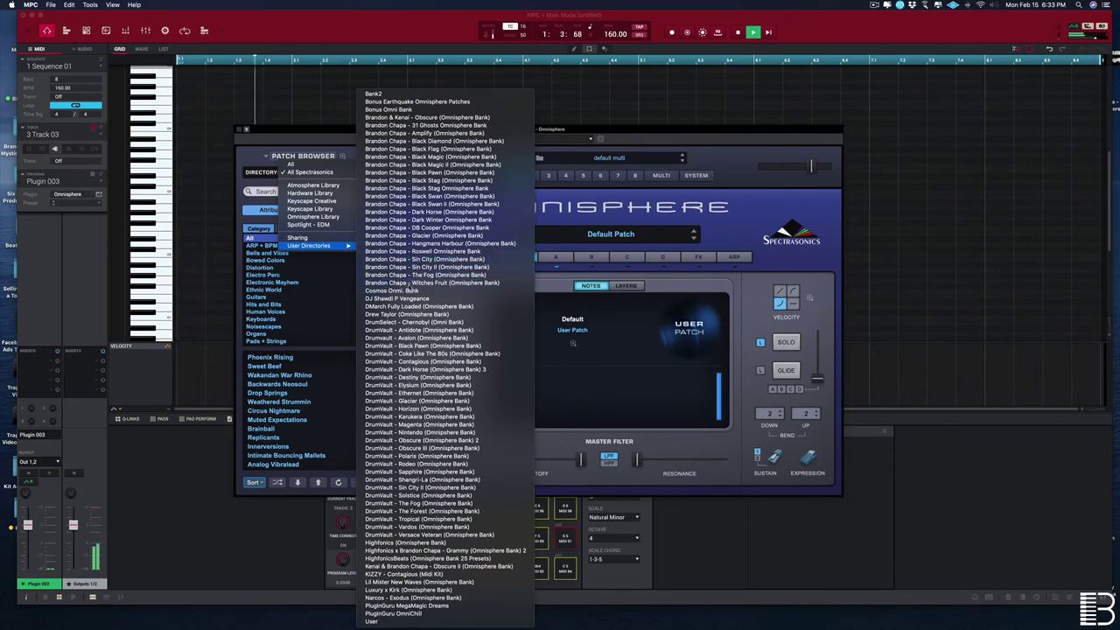
{"action": "left_click", "coordinate": [411, 283]}
{"action": "left_click", "coordinate": [269, 410]}
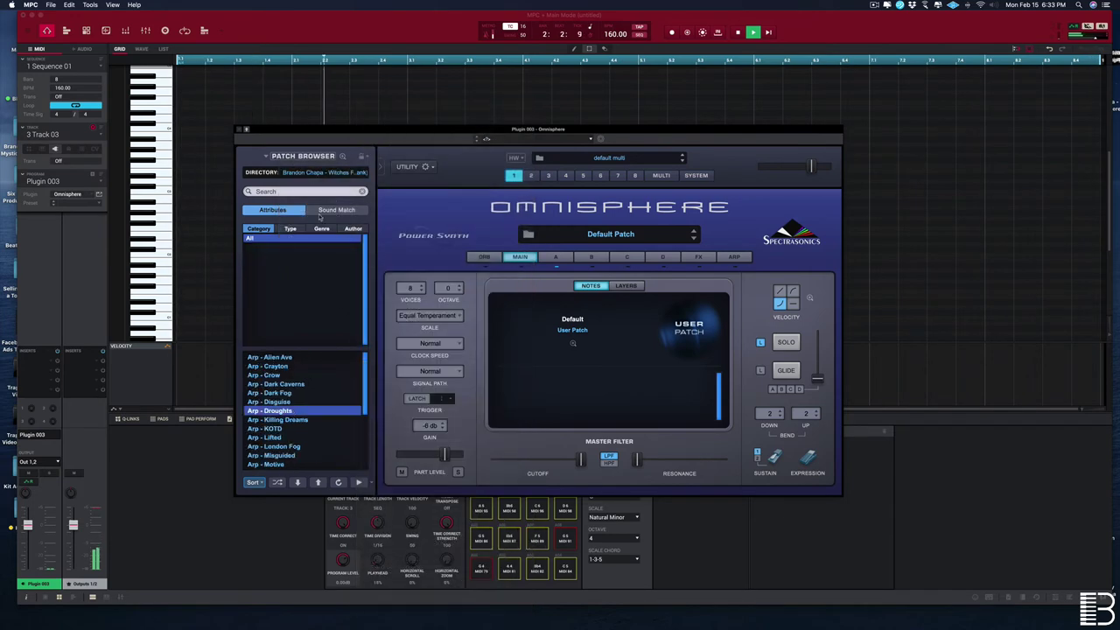
{"action": "left_click", "coordinate": [238, 130]}
Copy the events of Track 02 in Sequence 01 onto Track 03
{"action": "left_click", "coordinate": [69, 5]}
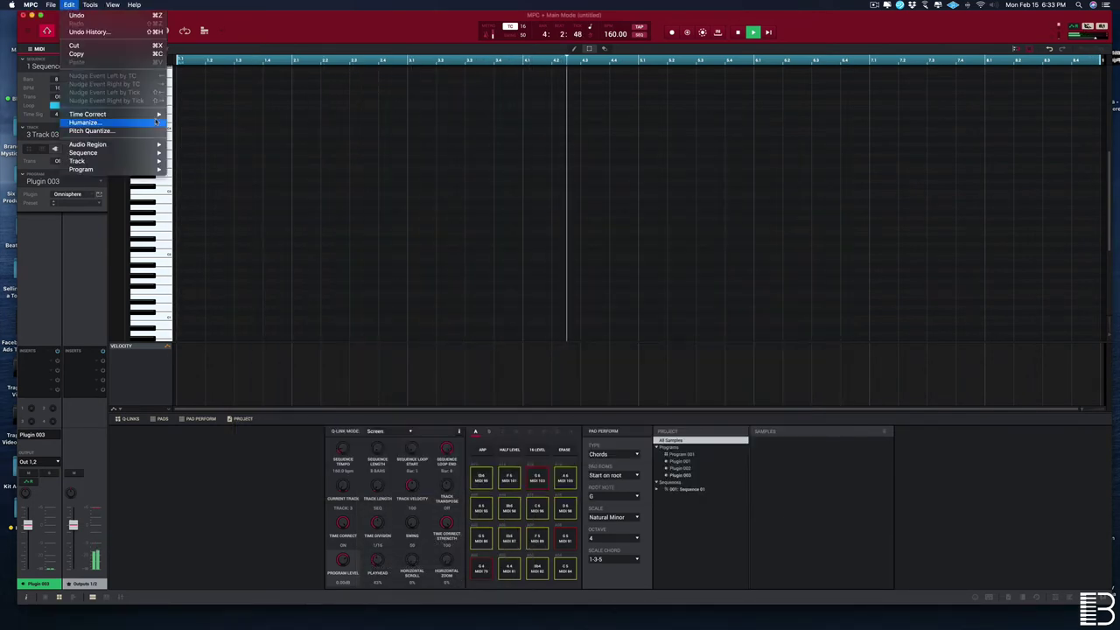
{"action": "mouse_move", "coordinate": [157, 153]}
{"action": "left_click", "coordinate": [210, 216]}
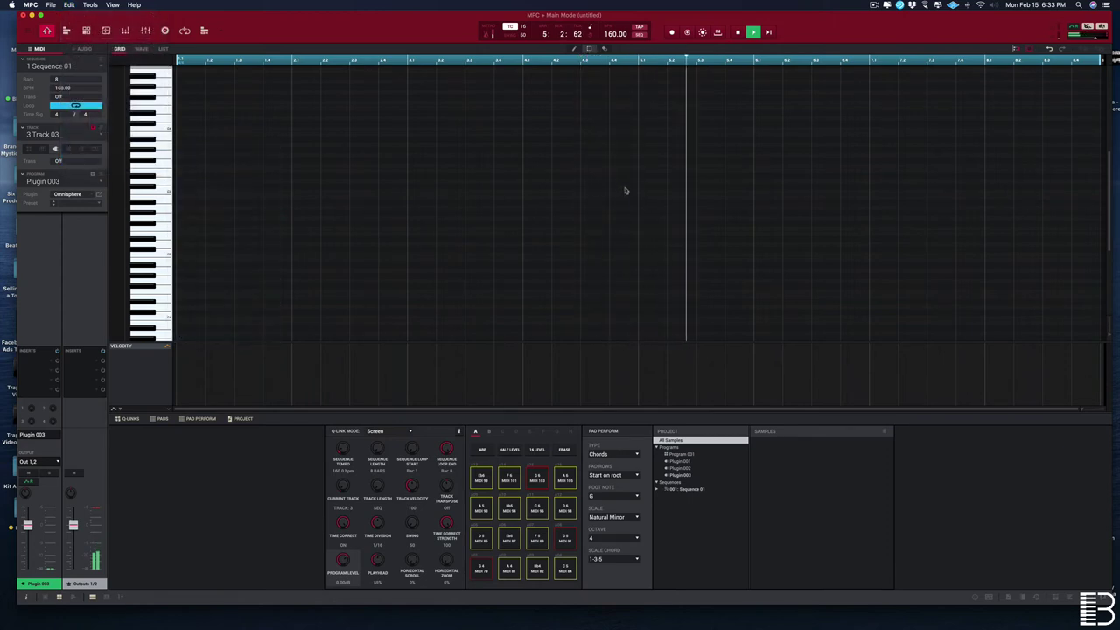
{"action": "left_click", "coordinate": [647, 290]}
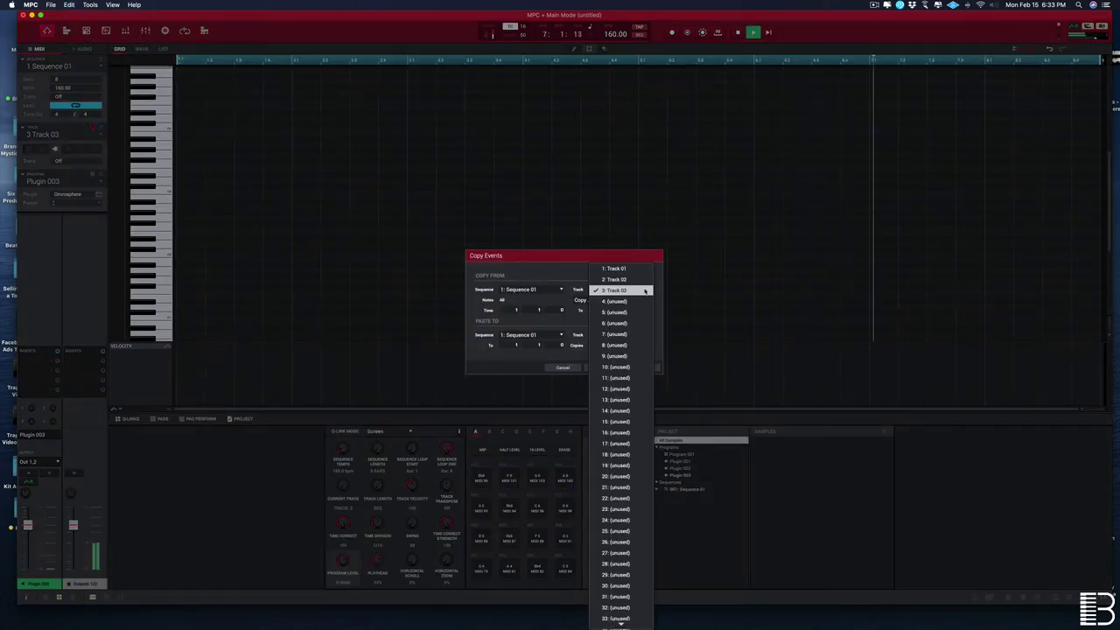
{"action": "left_click", "coordinate": [613, 278]}
{"action": "key", "text": "Return"}
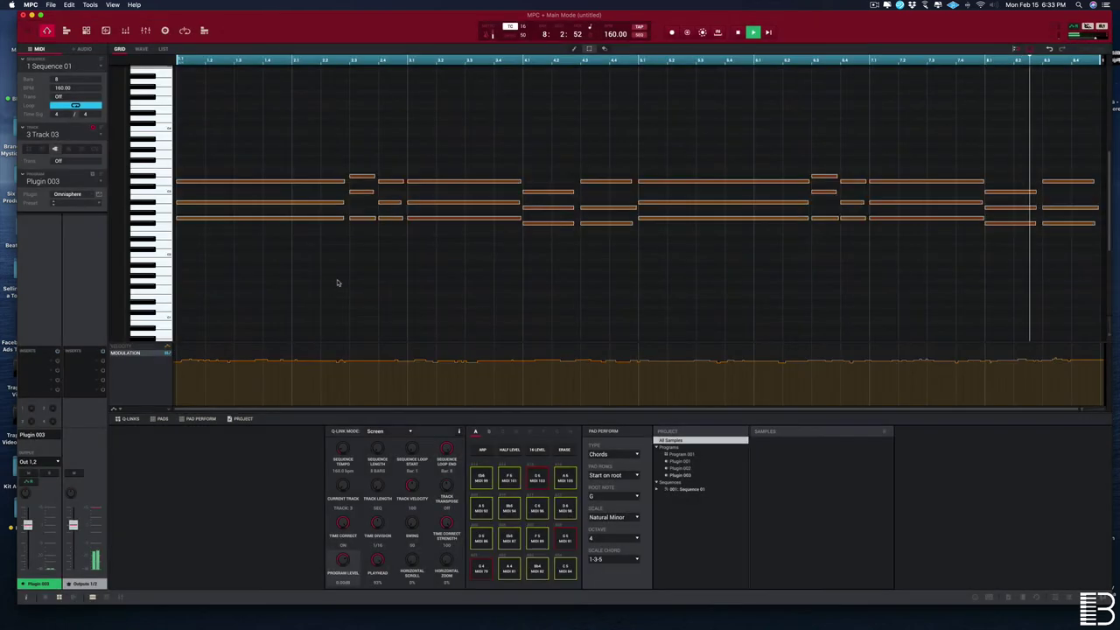
Delete the short chords in the second half of bars 2 and 6 on Track 03
{"action": "scroll", "coordinate": [259, 297], "scroll_direction": "up", "scroll_amount": 3}
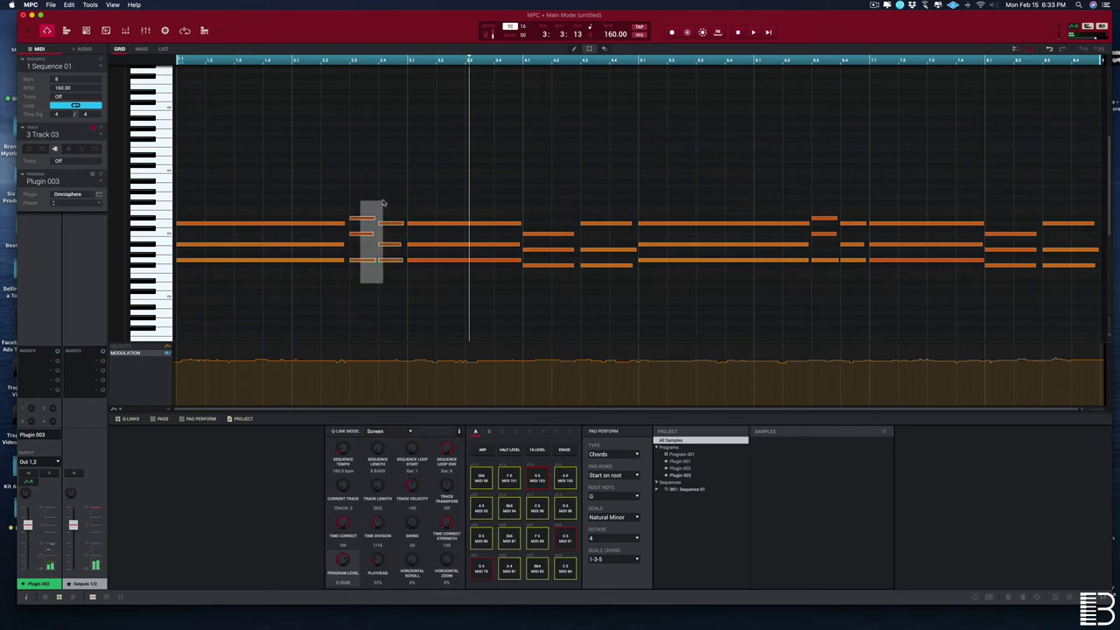
{"action": "left_click_drag", "start_coordinate": [382, 203], "coordinate": [383, 203]}
{"action": "key", "text": "space"}
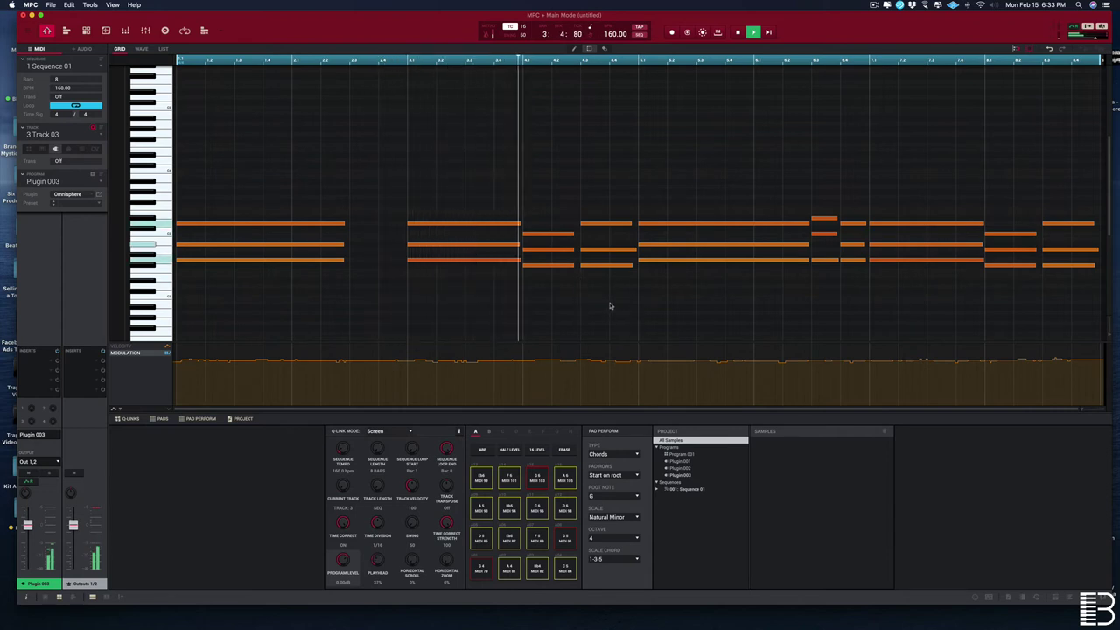
{"action": "left_click_drag", "start_coordinate": [827, 298], "coordinate": [851, 180]}
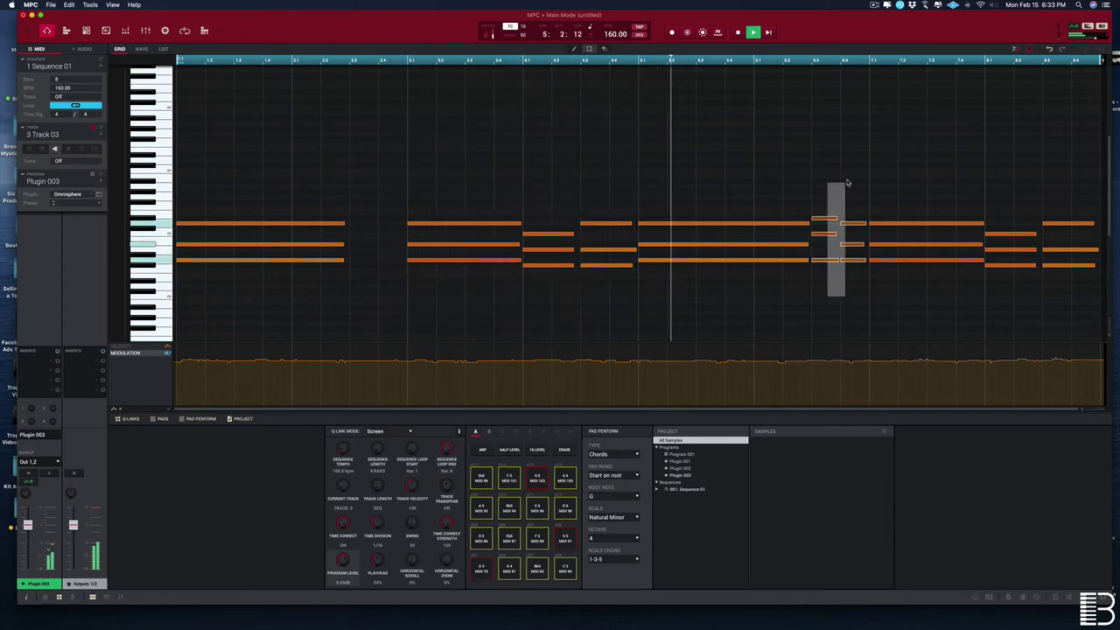
{"action": "key", "text": "Delete"}
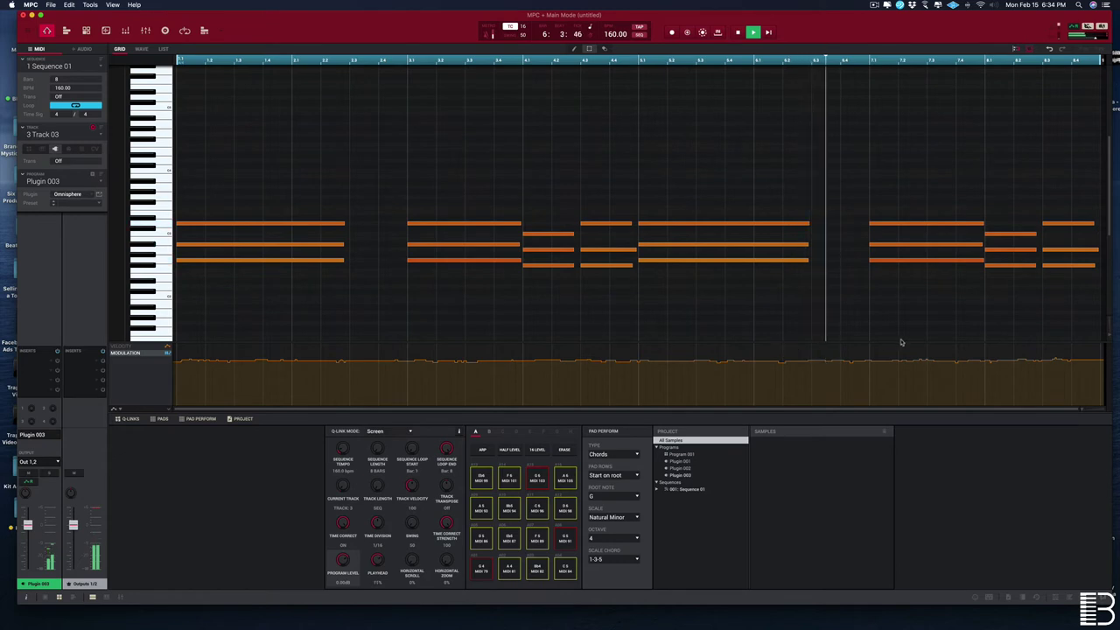
{"action": "scroll", "coordinate": [979, 326], "scroll_direction": "up", "scroll_amount": 2}
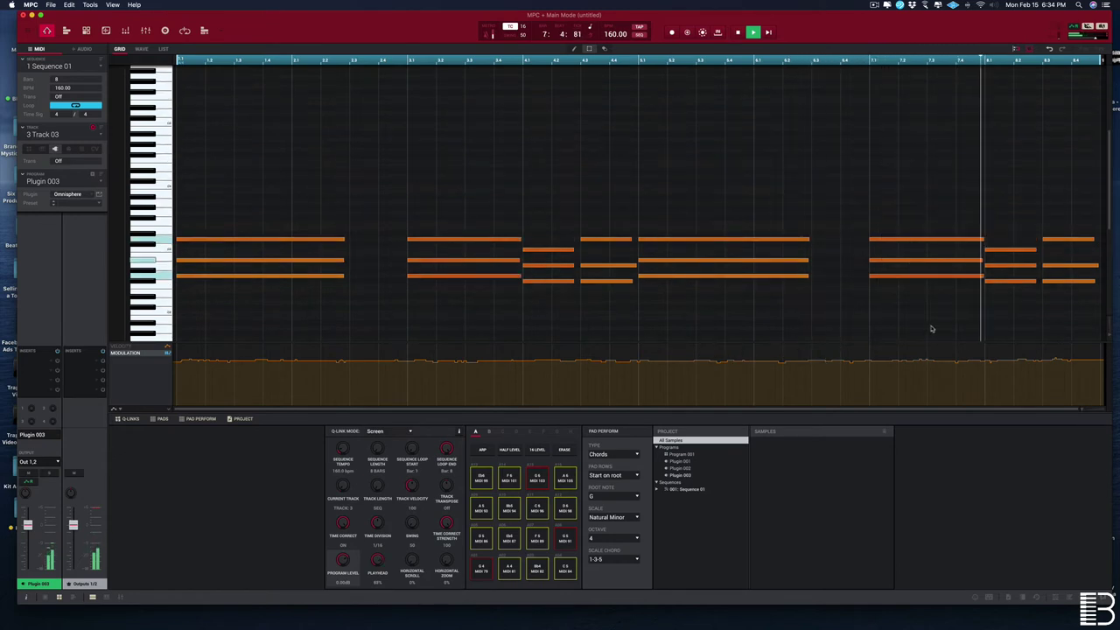
{"action": "scroll", "coordinate": [910, 329], "scroll_direction": "down", "scroll_amount": 2}
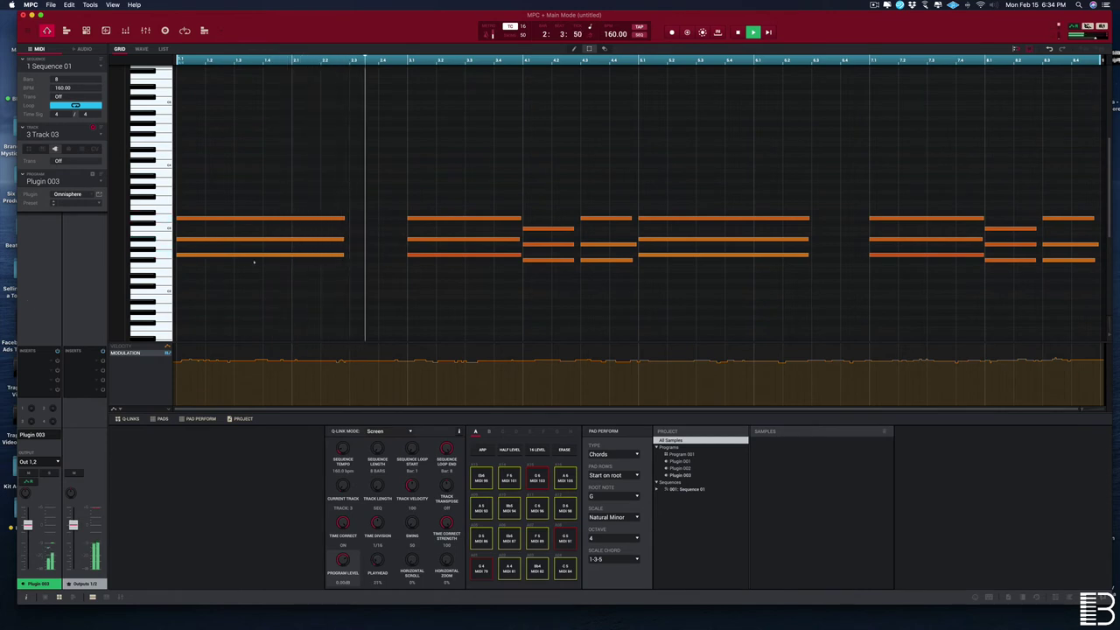
Set up Track 04 with a new plugin program and load Arcade as its instrument
{"action": "left_click", "coordinate": [101, 134]}
{"action": "left_click", "coordinate": [77, 170]}
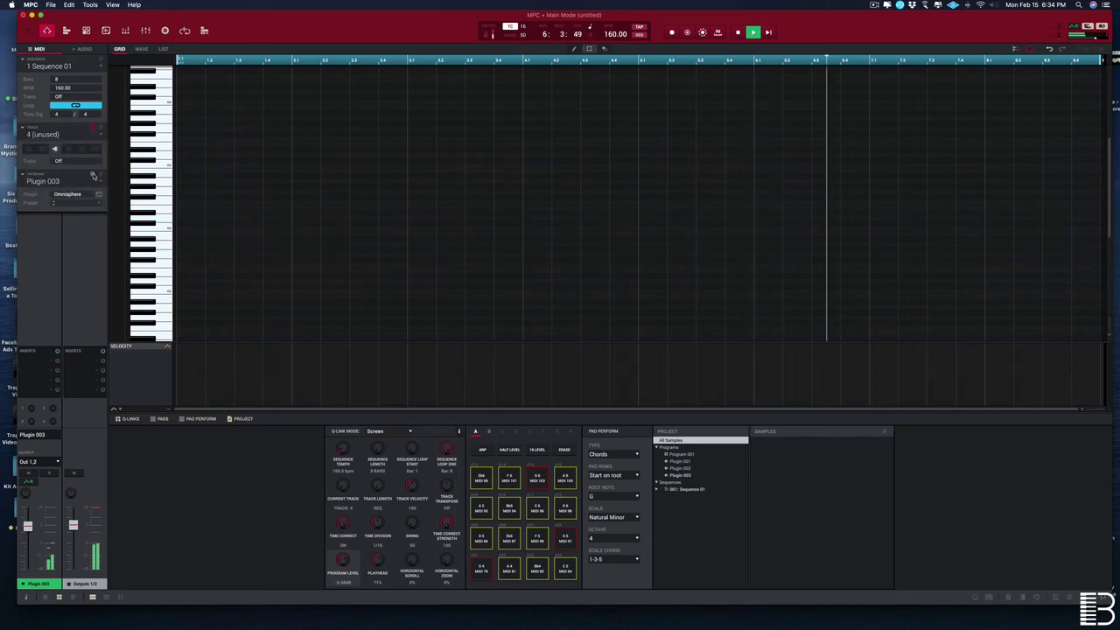
{"action": "left_click", "coordinate": [93, 174]}
{"action": "left_click", "coordinate": [99, 195]}
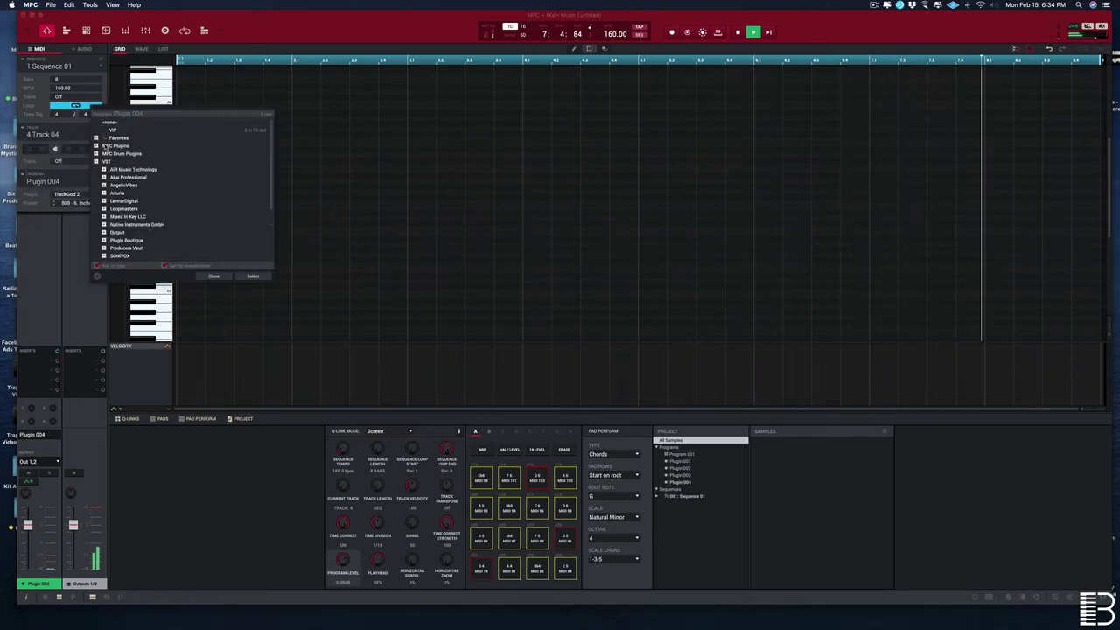
{"action": "left_click", "coordinate": [251, 277]}
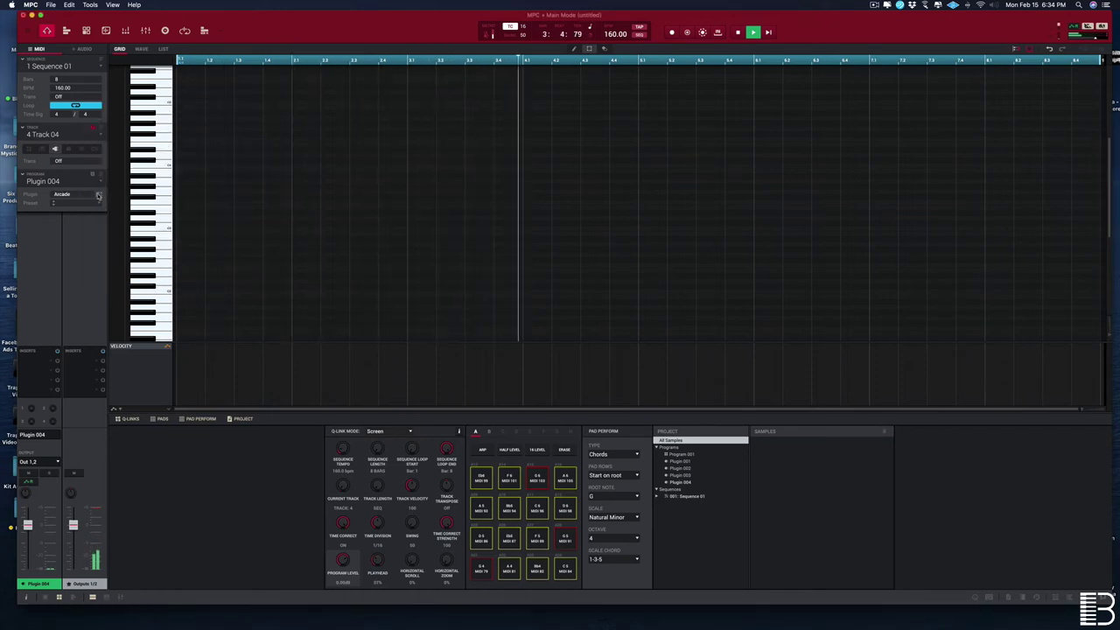
Load the Ascending kit from Arcade's Distant Voices line for Track 04
{"action": "left_click", "coordinate": [98, 196]}
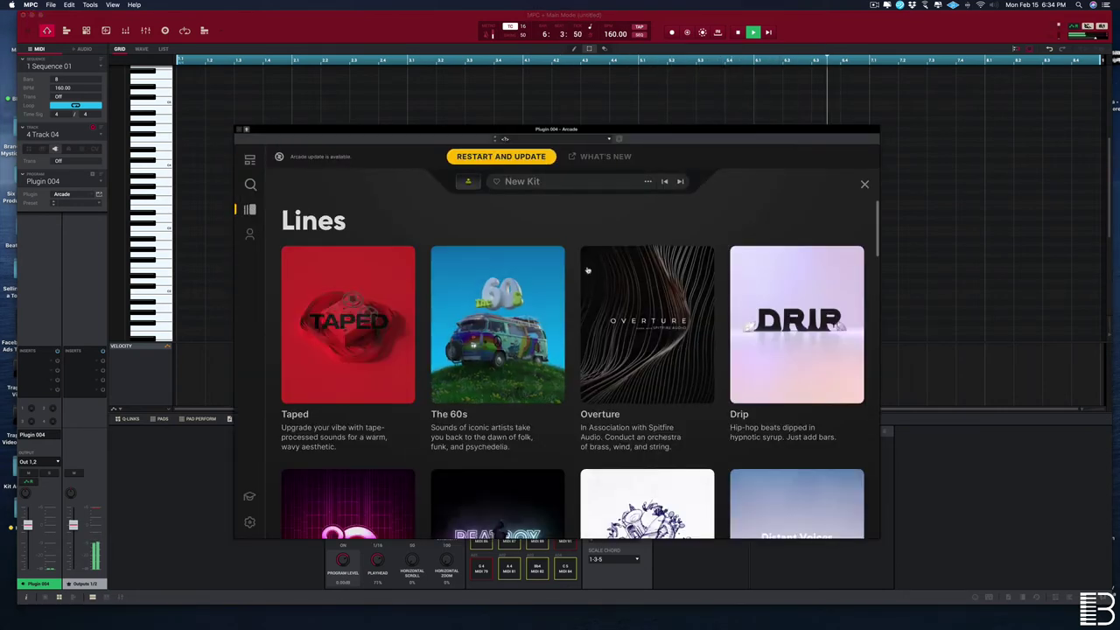
{"action": "scroll", "coordinate": [630, 368], "scroll_direction": "down", "scroll_amount": 3}
{"action": "left_click", "coordinate": [796, 425]}
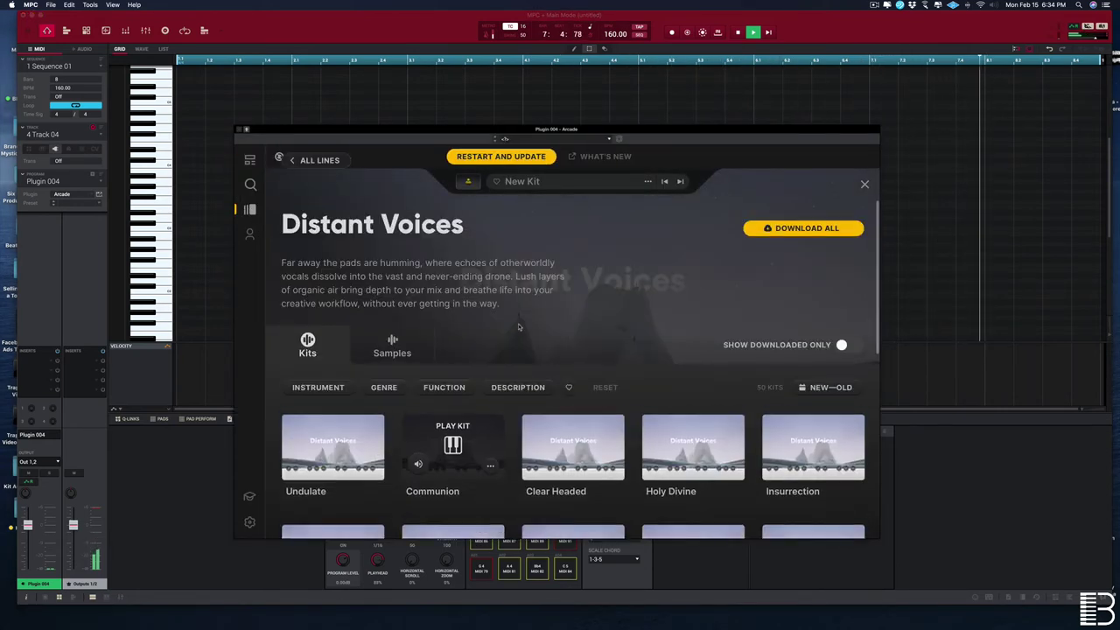
{"action": "scroll", "coordinate": [518, 326], "scroll_direction": "down", "scroll_amount": 10}
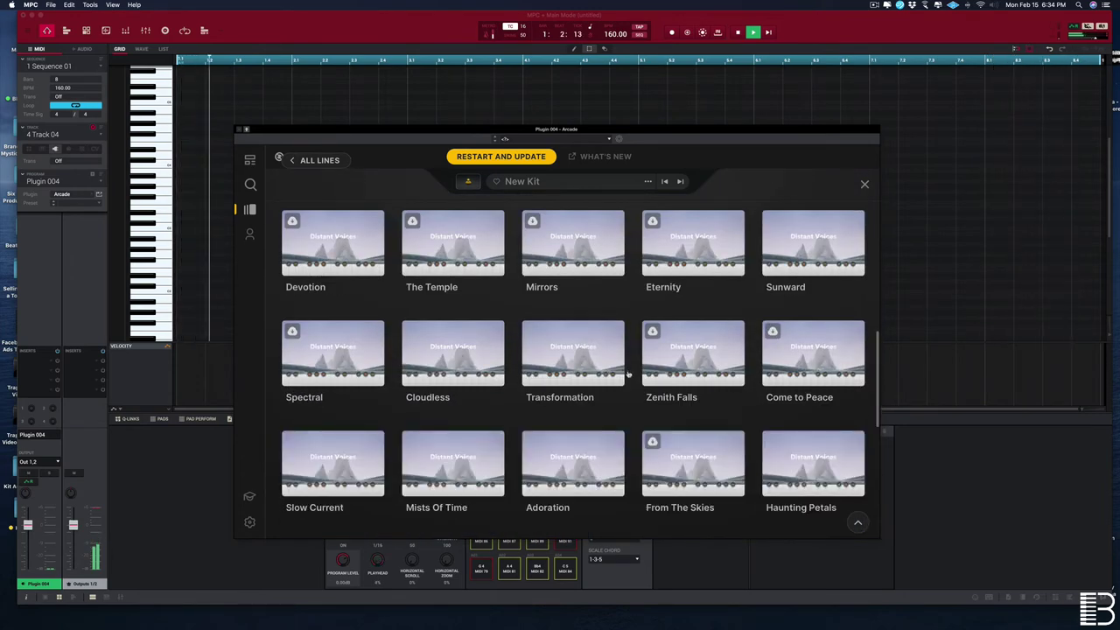
{"action": "scroll", "coordinate": [687, 354], "scroll_direction": "down", "scroll_amount": 5}
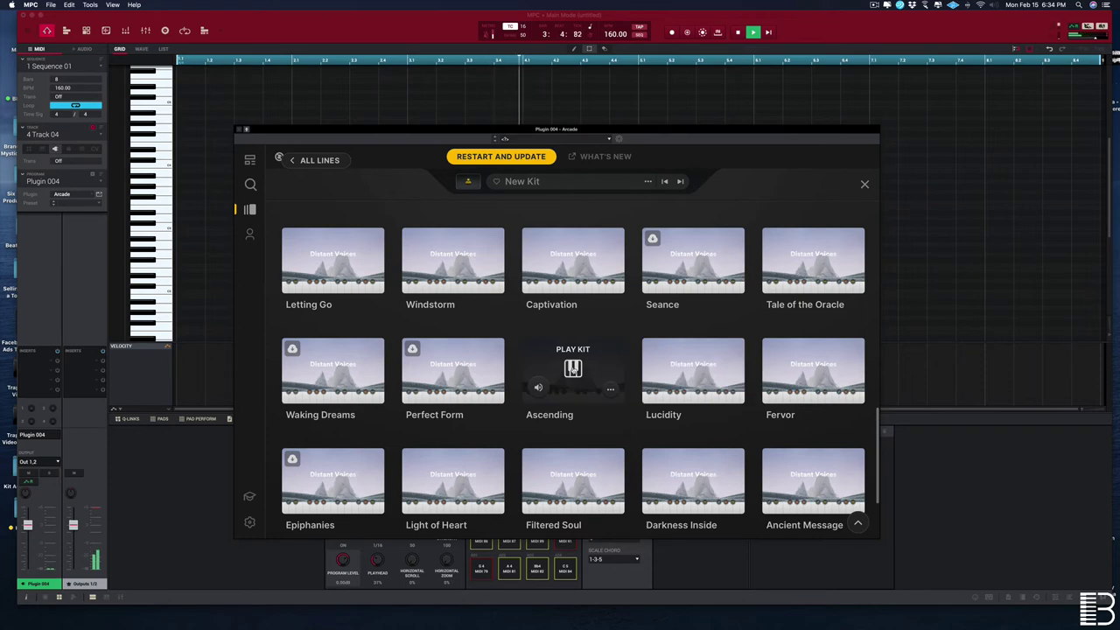
{"action": "left_click", "coordinate": [572, 368]}
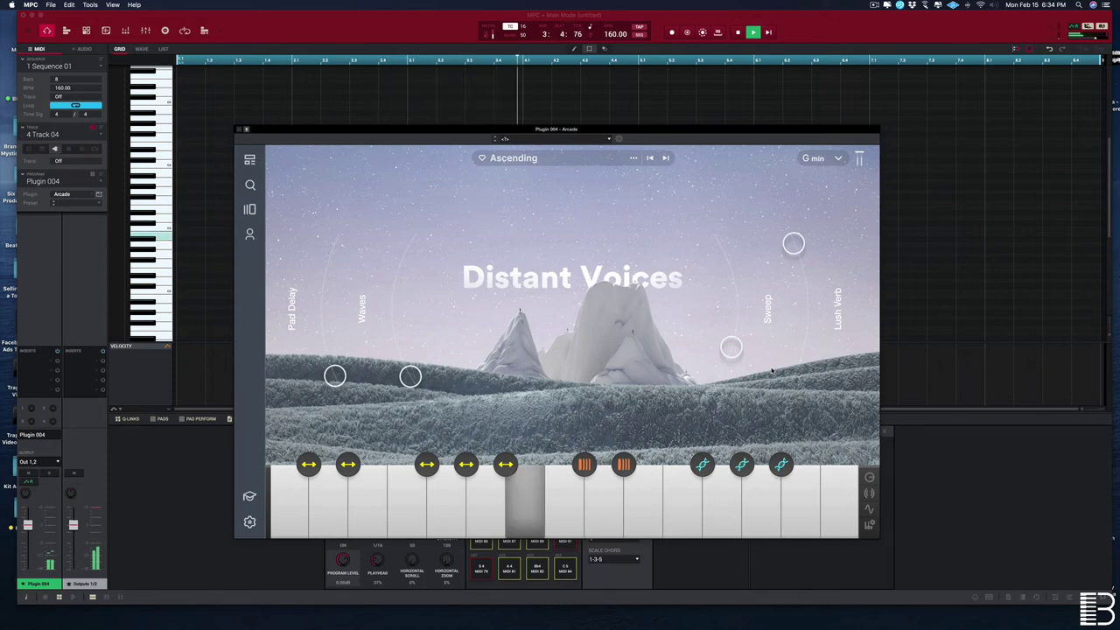
Record the Ascending kit part on Track 04 as an overdub, then close the plugin window
{"action": "left_click", "coordinate": [687, 33]}
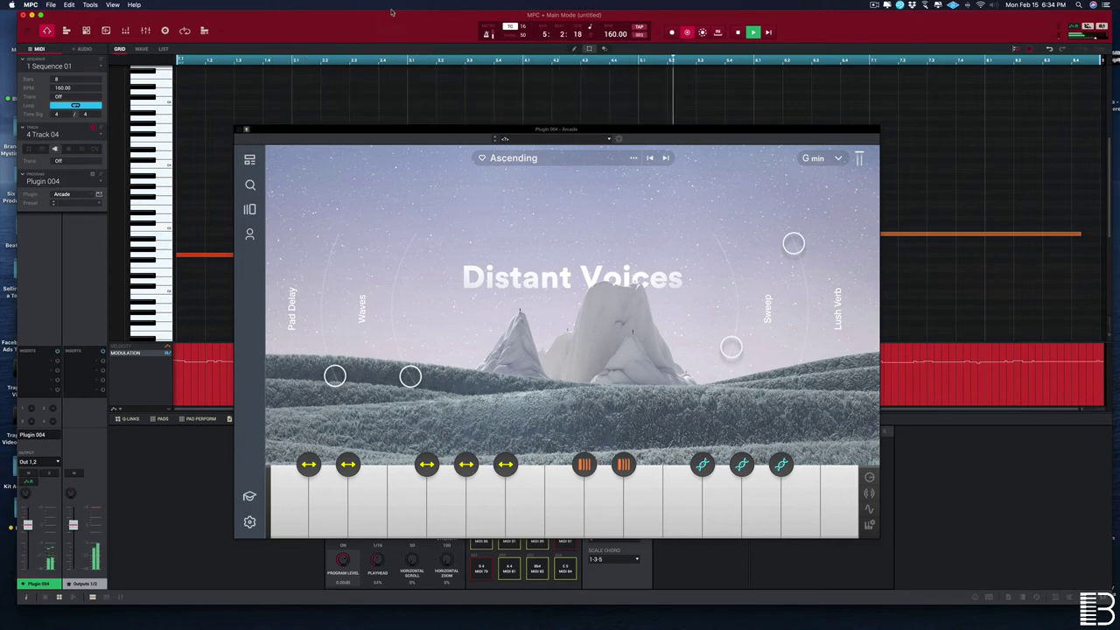
{"action": "key", "text": "space"}
{"action": "left_click", "coordinate": [239, 129]}
{"action": "key", "text": "space"}
Delete the recorded notes from bar 5 onward and duplicate the first four bars' notes to start at bar 5
{"action": "left_click_drag", "start_coordinate": [708, 279], "coordinate": [973, 164]}
{"action": "key", "text": "Delete"}
{"action": "key", "text": "super+a"}
{"action": "left_click_drag", "start_coordinate": [207, 255], "coordinate": [665, 259]}
{"action": "left_click", "coordinate": [645, 277]}
{"action": "key", "text": "space"}
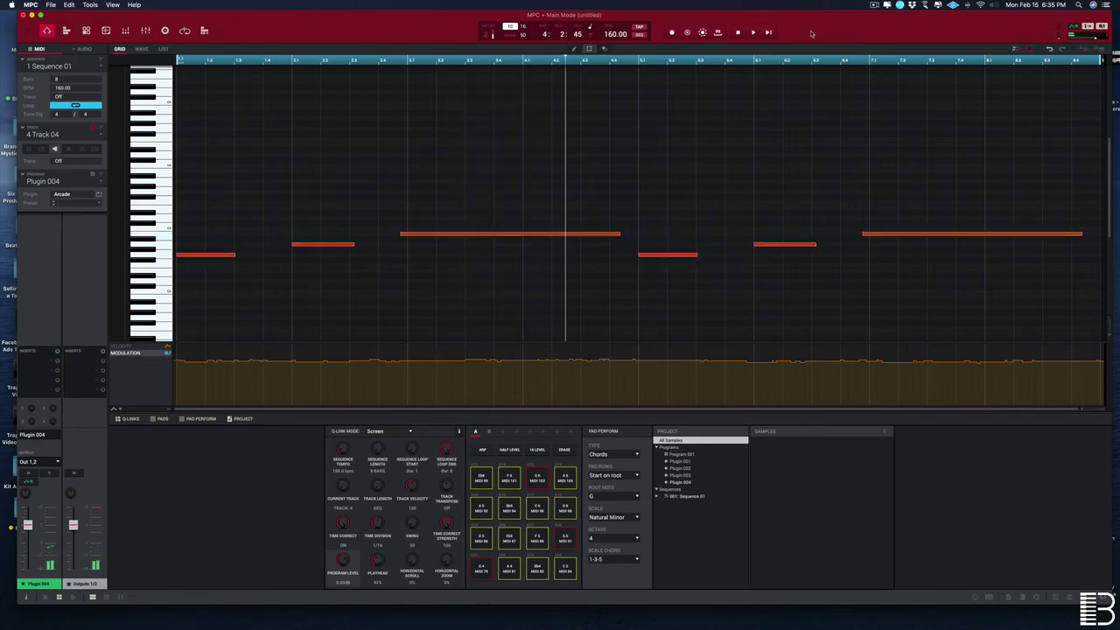
Lower the G notes at the start of bars 1 and 5 to F, and play the loop to check
{"action": "key", "text": "space"}
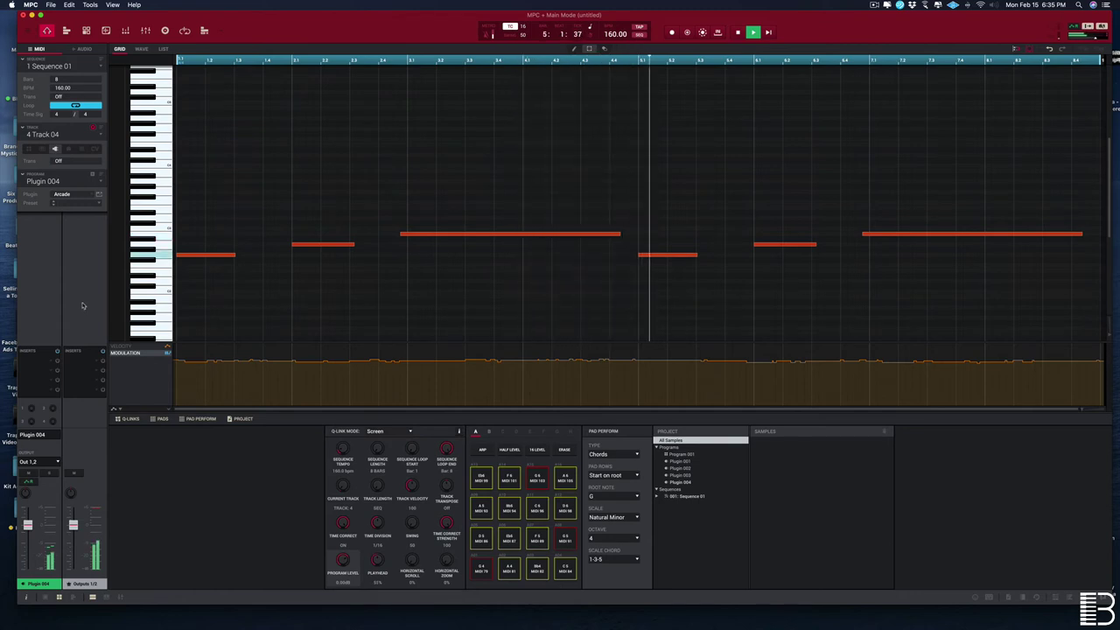
{"action": "key", "text": "space"}
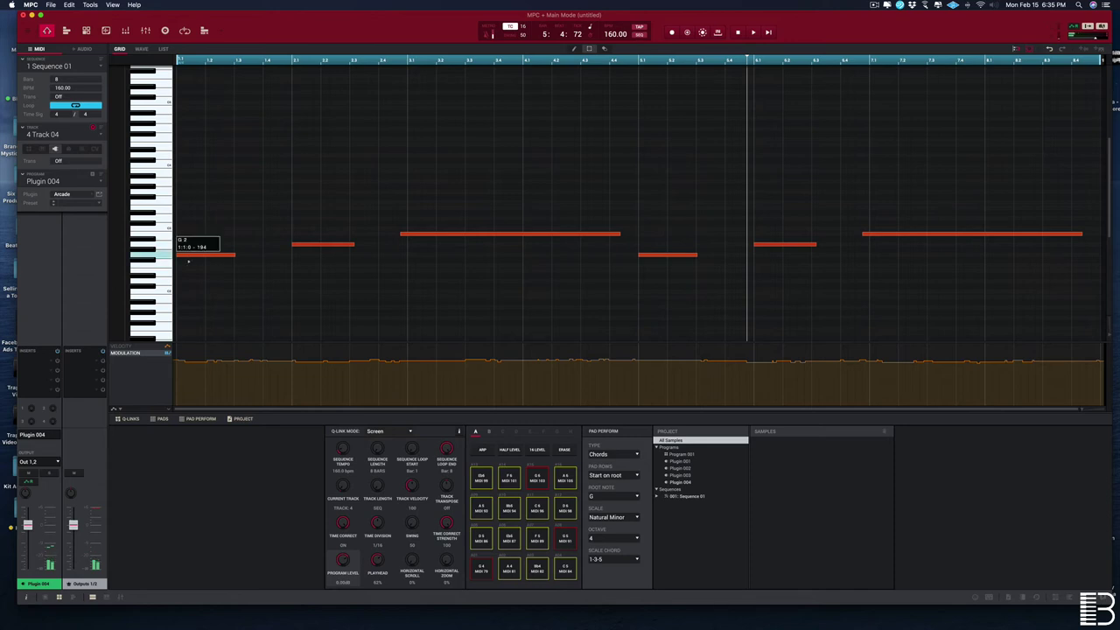
{"action": "left_click_drag", "start_coordinate": [188, 261], "coordinate": [188, 272]}
{"action": "key", "text": "space"}
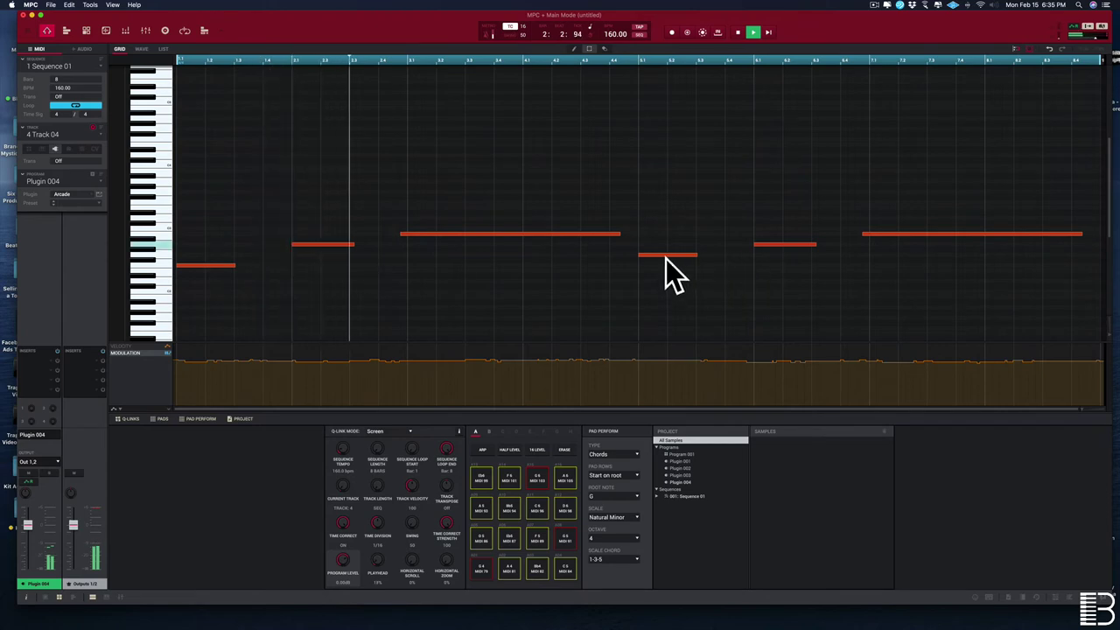
{"action": "left_click_drag", "start_coordinate": [667, 254], "coordinate": [669, 266]}
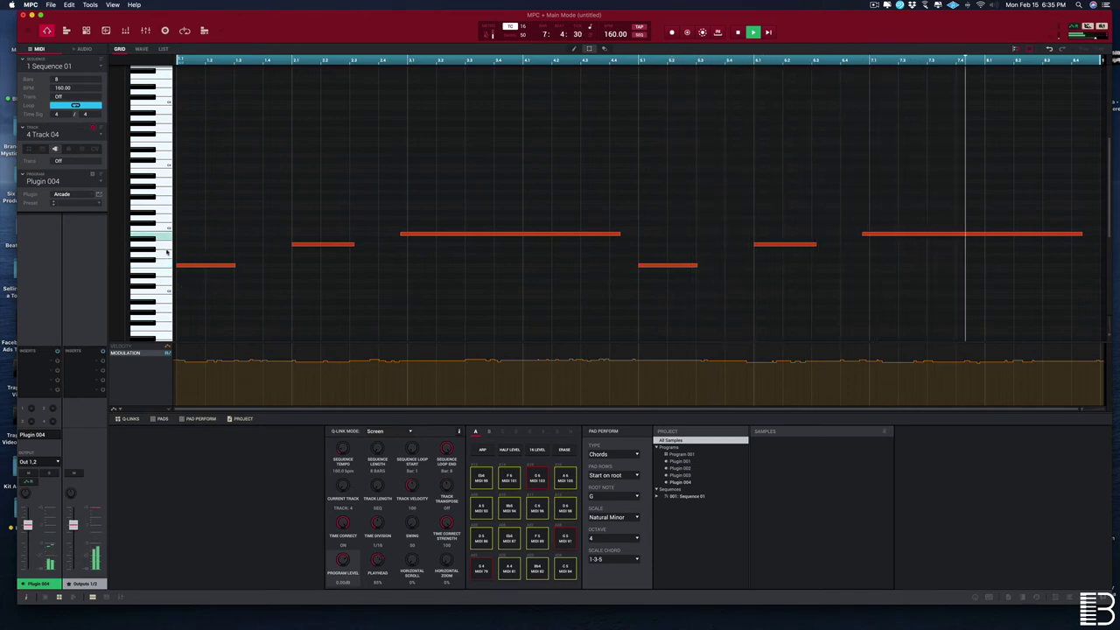
{"action": "key", "text": "space"}
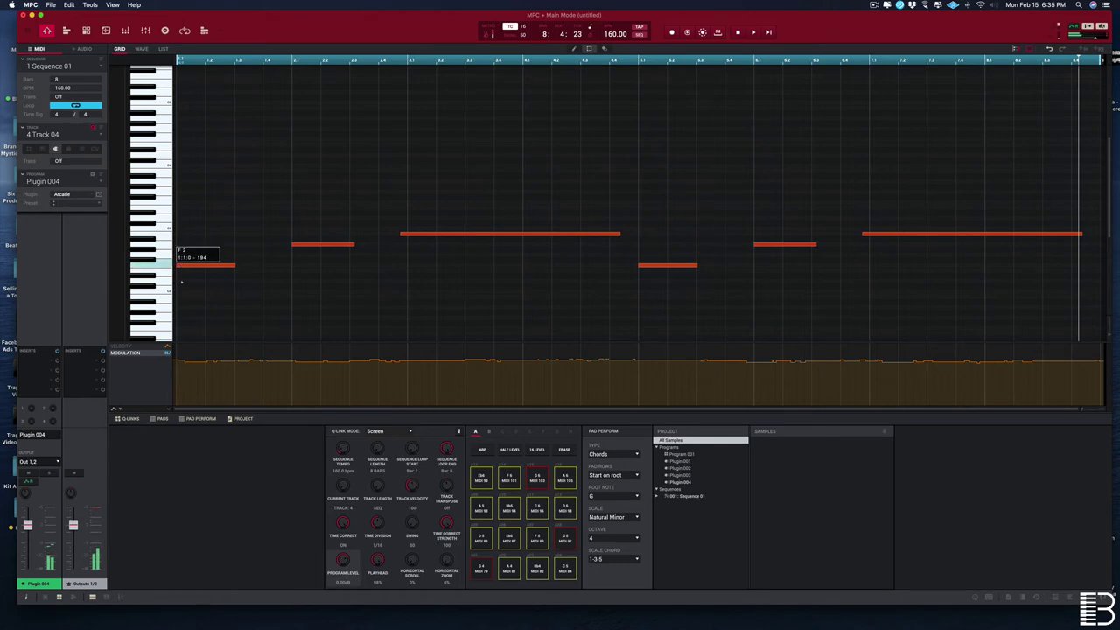
Lower the opening note in bar 1 to D and audition the loop
{"action": "left_click_drag", "start_coordinate": [181, 281], "coordinate": [181, 287]}
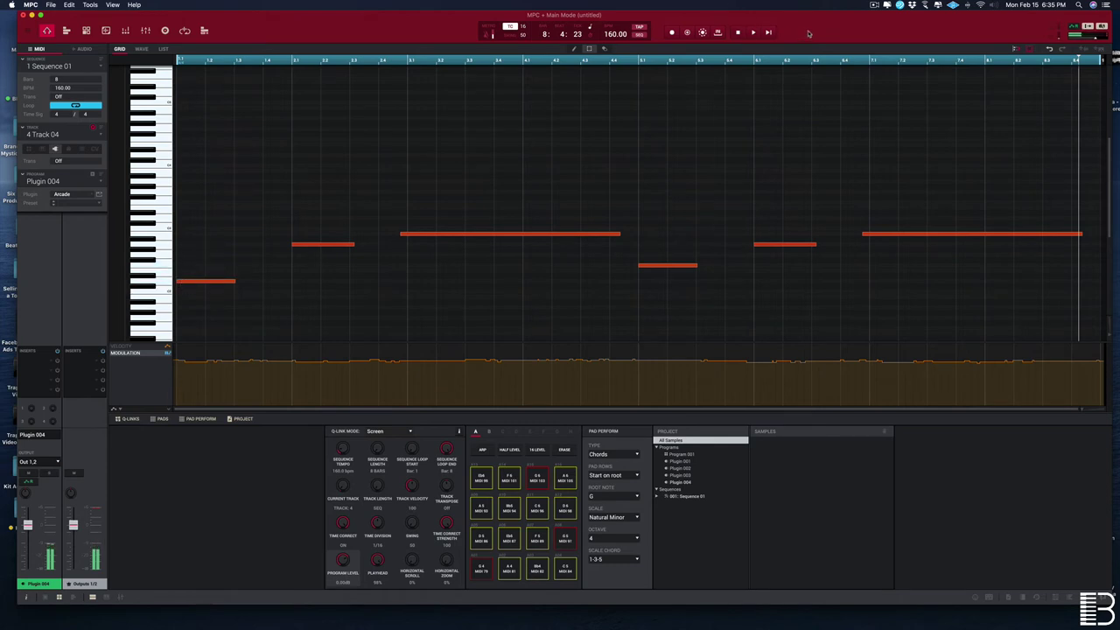
{"action": "key", "text": "space"}
{"action": "key", "text": "space"}
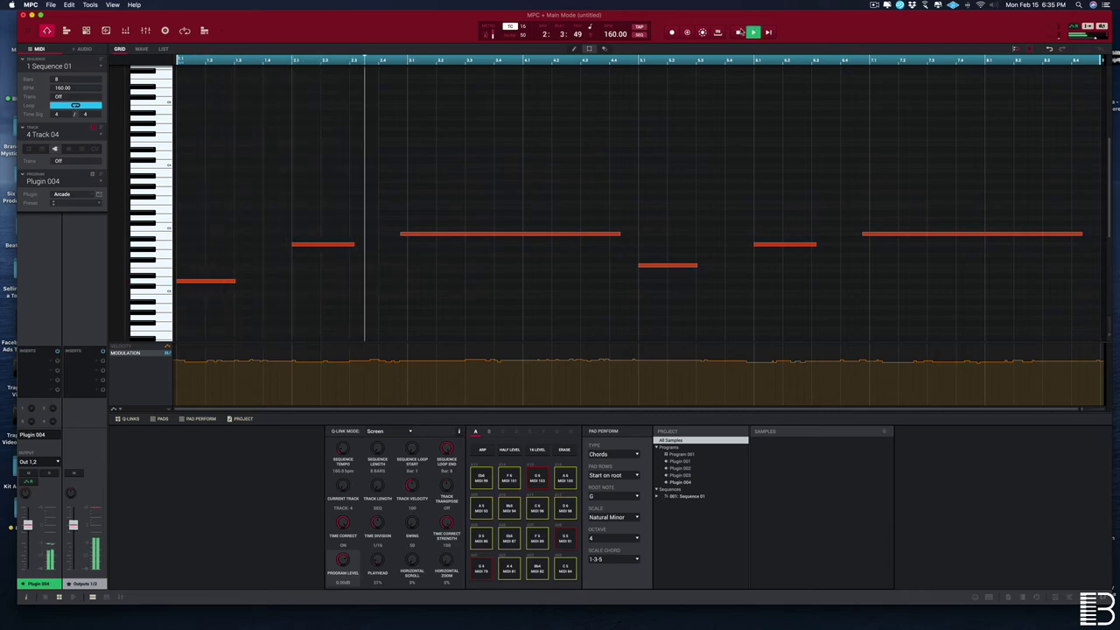
{"action": "key", "text": "space"}
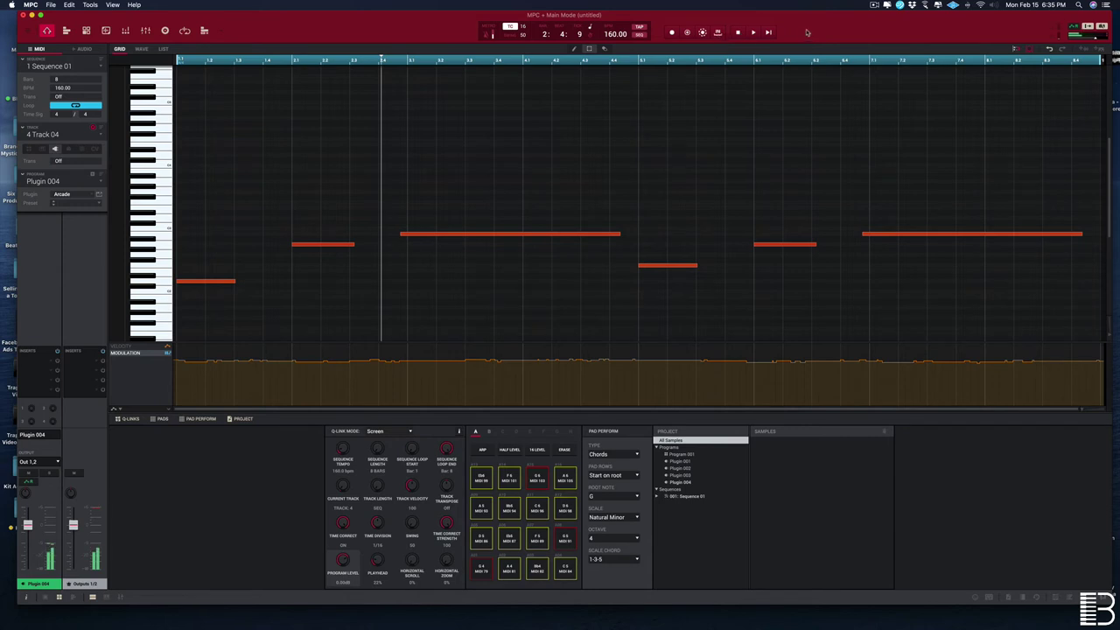
{"action": "key", "text": "space"}
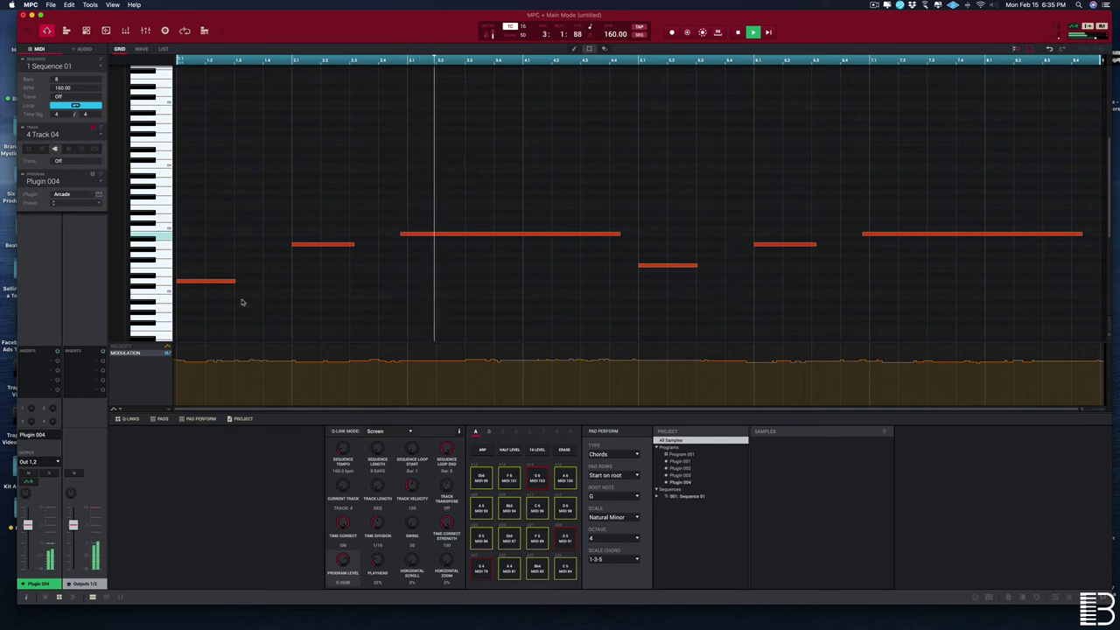
Try extending the opening note to the start of bar 3 and play the loop
{"action": "left_click_drag", "start_coordinate": [233, 281], "coordinate": [407, 280]}
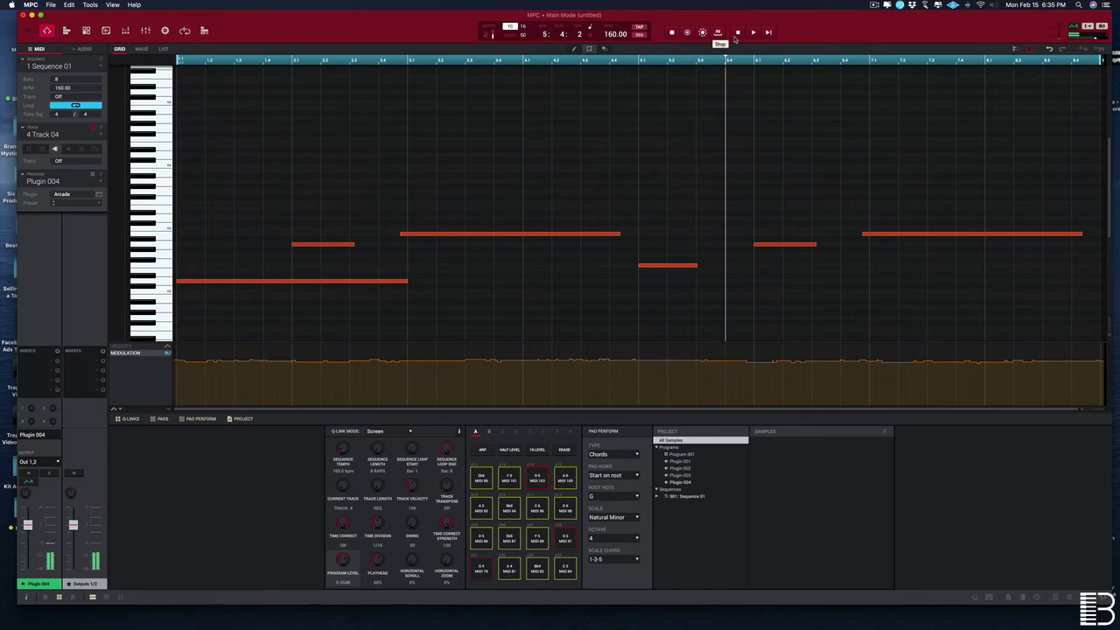
{"action": "key", "text": "space"}
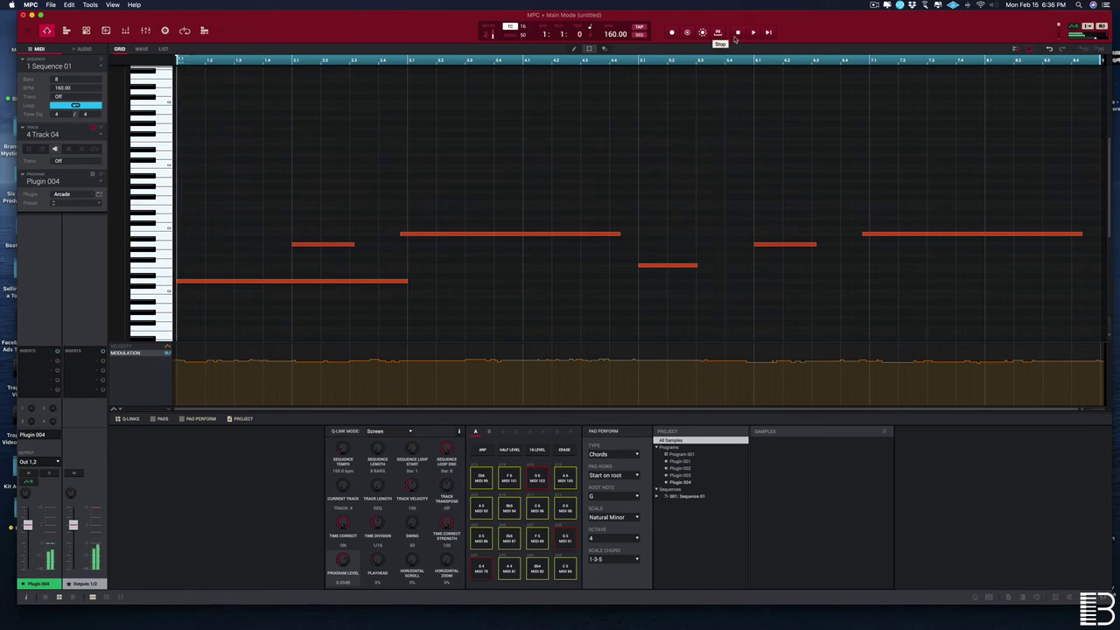
{"action": "key", "text": "space"}
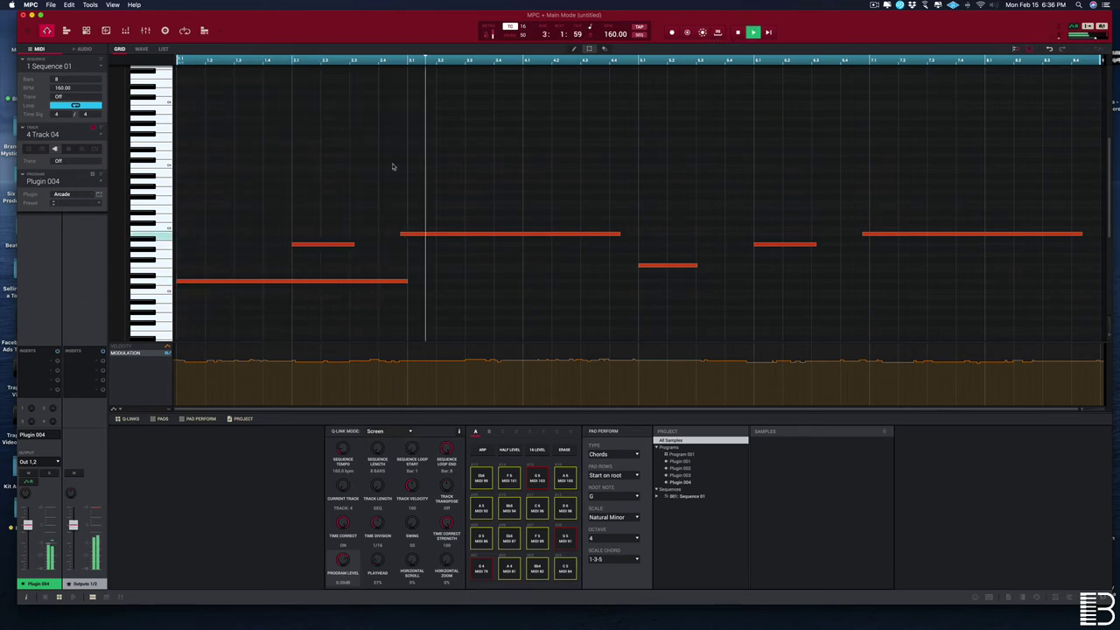
Shorten the opening note to one beat and reopen the Arcade plugin window
{"action": "left_click_drag", "start_coordinate": [406, 281], "coordinate": [205, 293]}
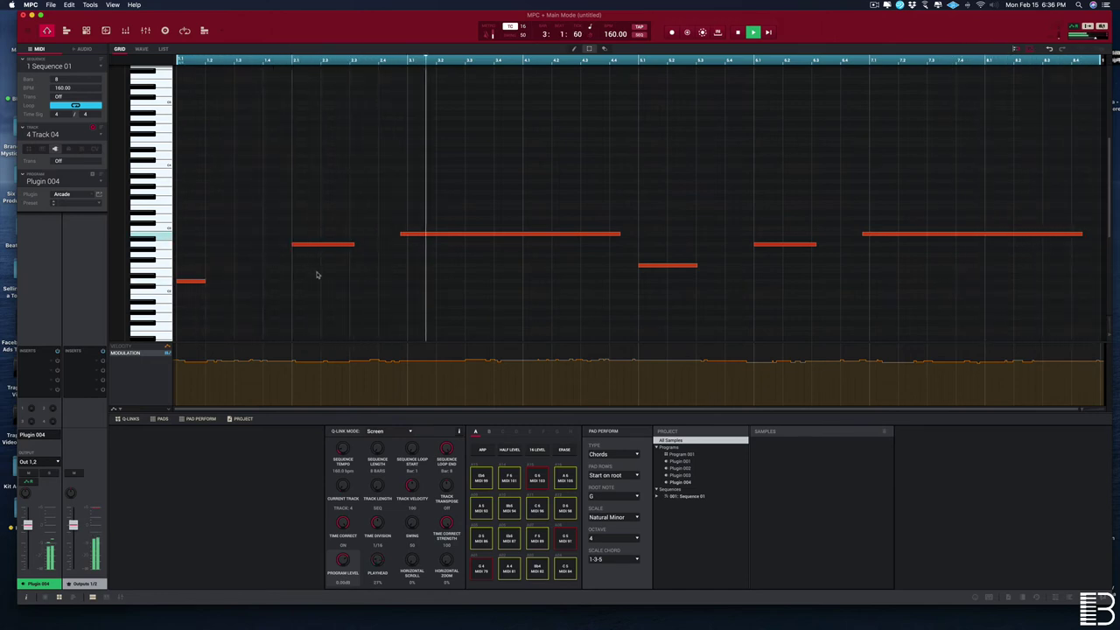
{"action": "mouse_move", "coordinate": [330, 36]}
{"action": "left_mouse_down"}
{"action": "mouse_move", "coordinate": [330, 48]}
{"action": "mouse_move", "coordinate": [328, 38]}
{"action": "left_mouse_up"}
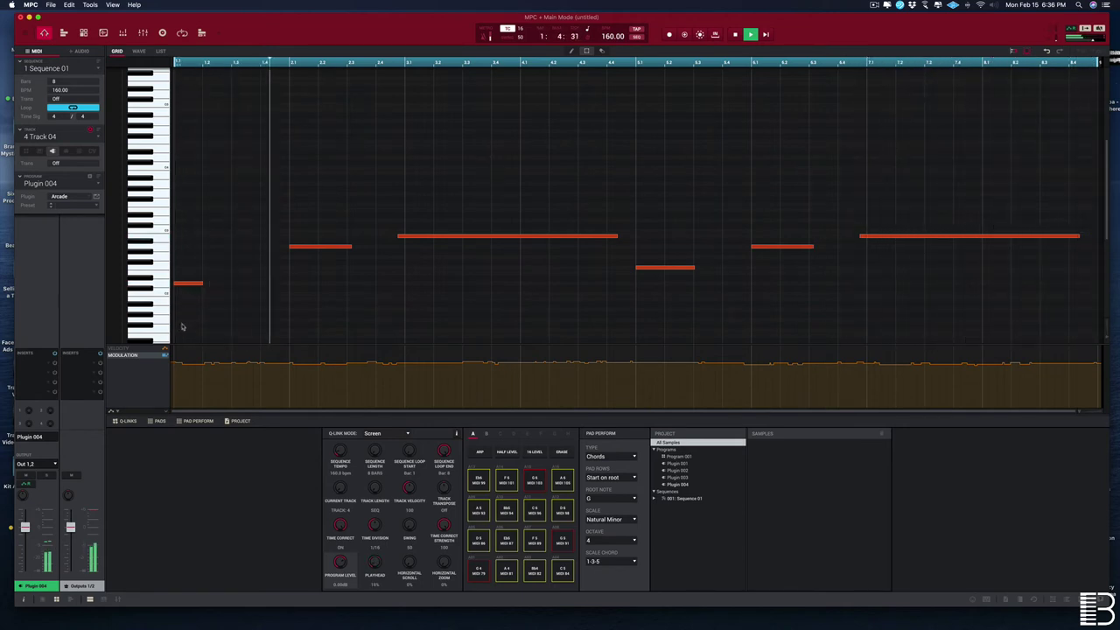
{"action": "left_click", "coordinate": [96, 196]}
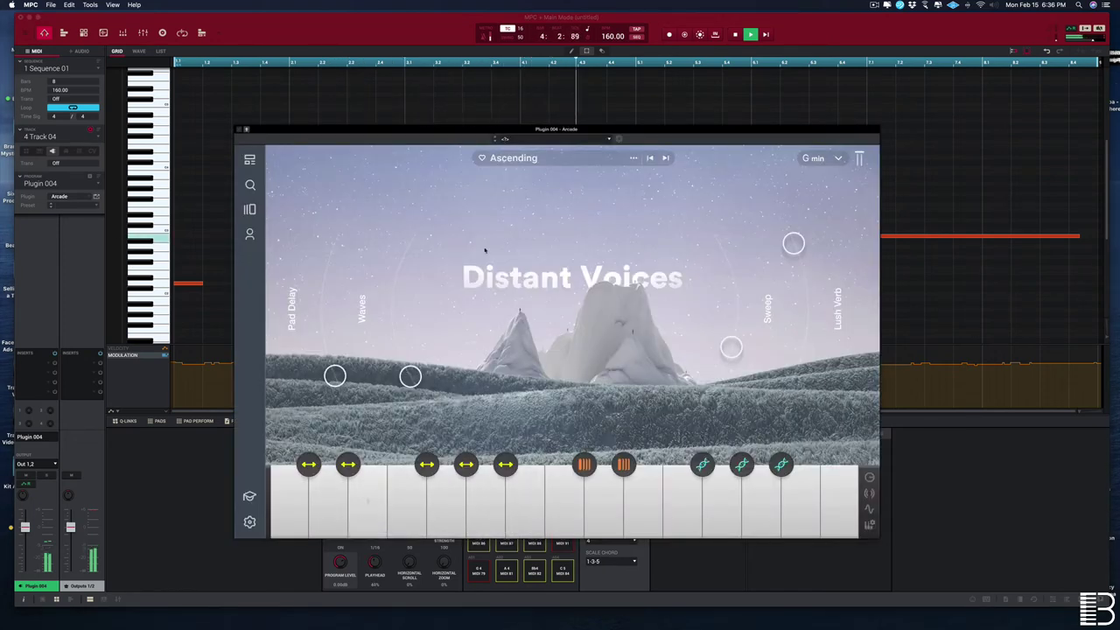
Extend the opening D note to nearly the end of bar 1, raise it to F, and play the loop
{"action": "left_click", "coordinate": [238, 130]}
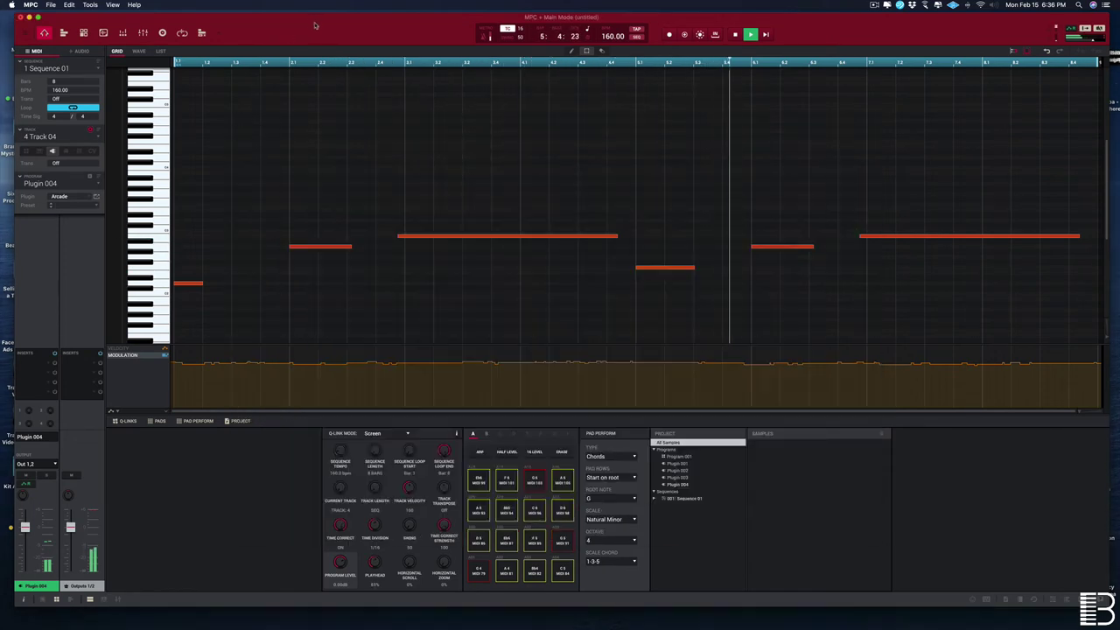
{"action": "key", "text": "space"}
{"action": "key", "text": "space"}
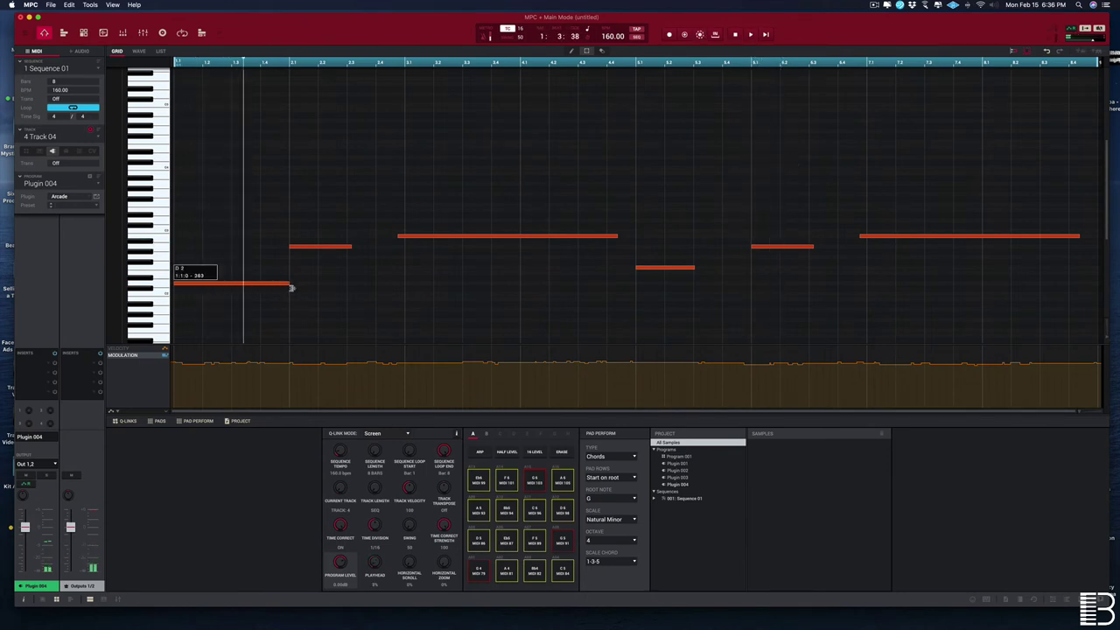
{"action": "key", "text": "space"}
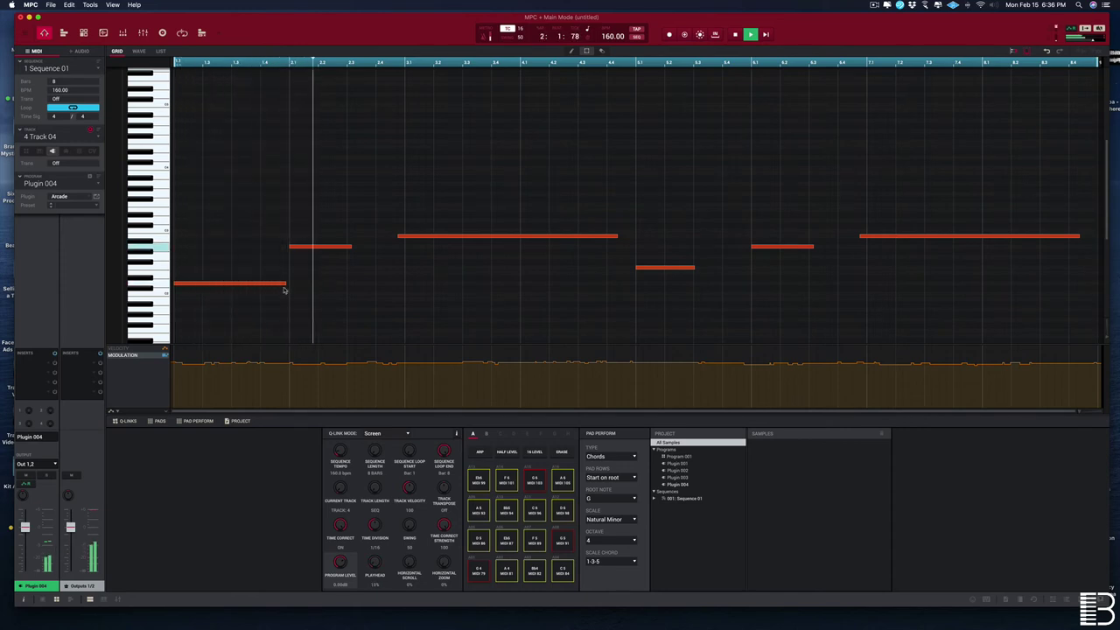
{"action": "key", "text": "space"}
{"action": "left_click_drag", "start_coordinate": [273, 283], "coordinate": [270, 267]}
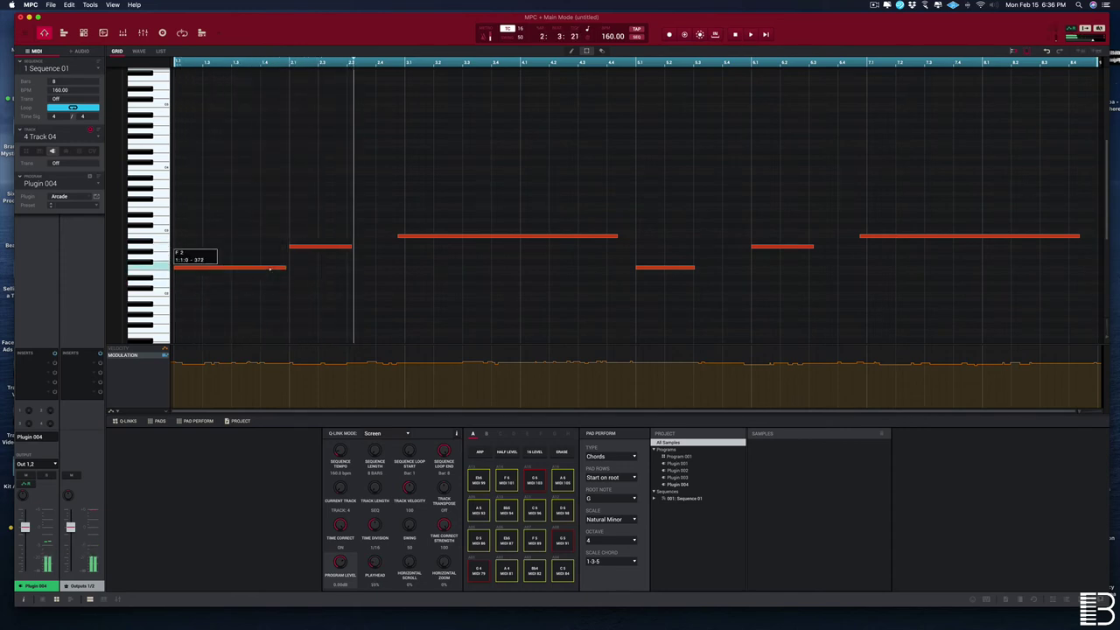
{"action": "key", "text": "space"}
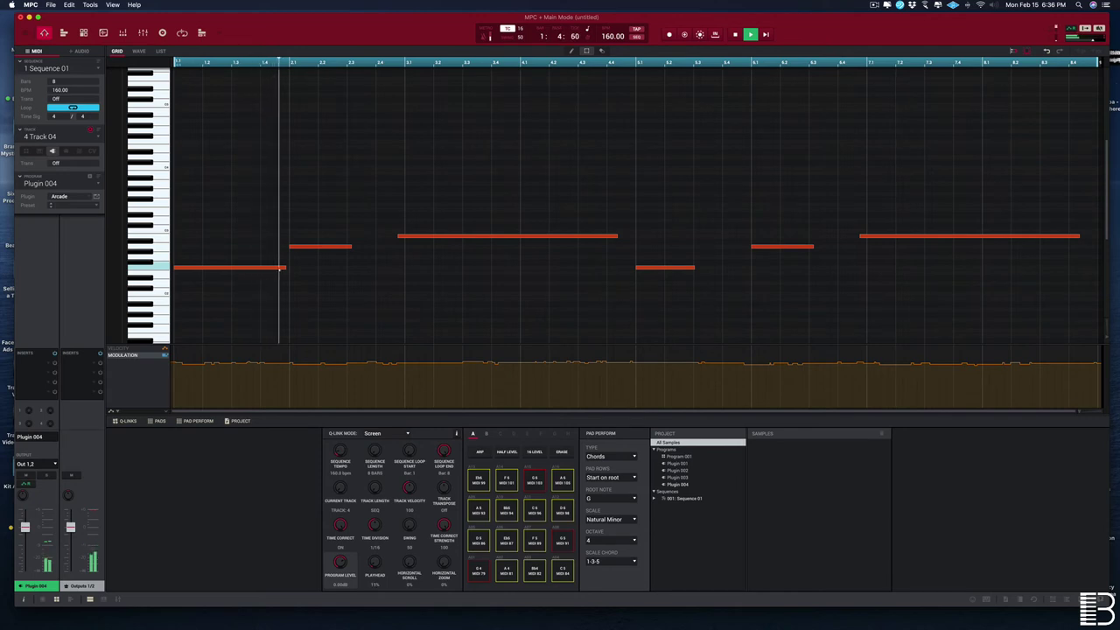
Shorten the opening F note to about two beats and audition the loop against the other tracks
{"action": "left_click_drag", "start_coordinate": [285, 267], "coordinate": [229, 277]}
{"action": "key", "text": "space"}
{"action": "key", "text": "space"}
{"action": "key", "text": "space"}
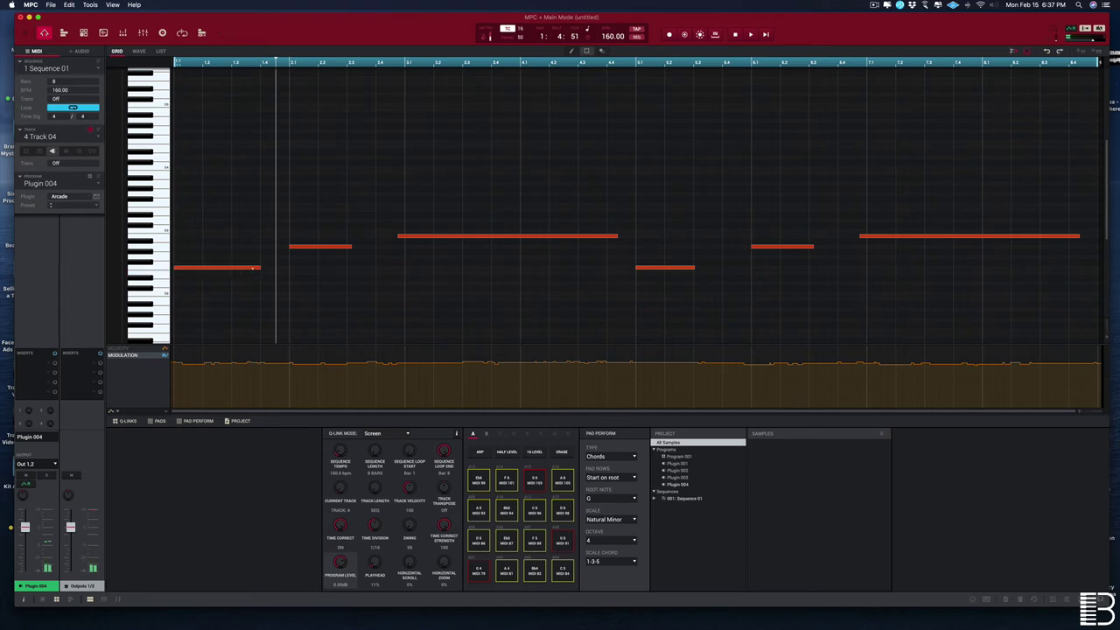
{"action": "key", "text": "space"}
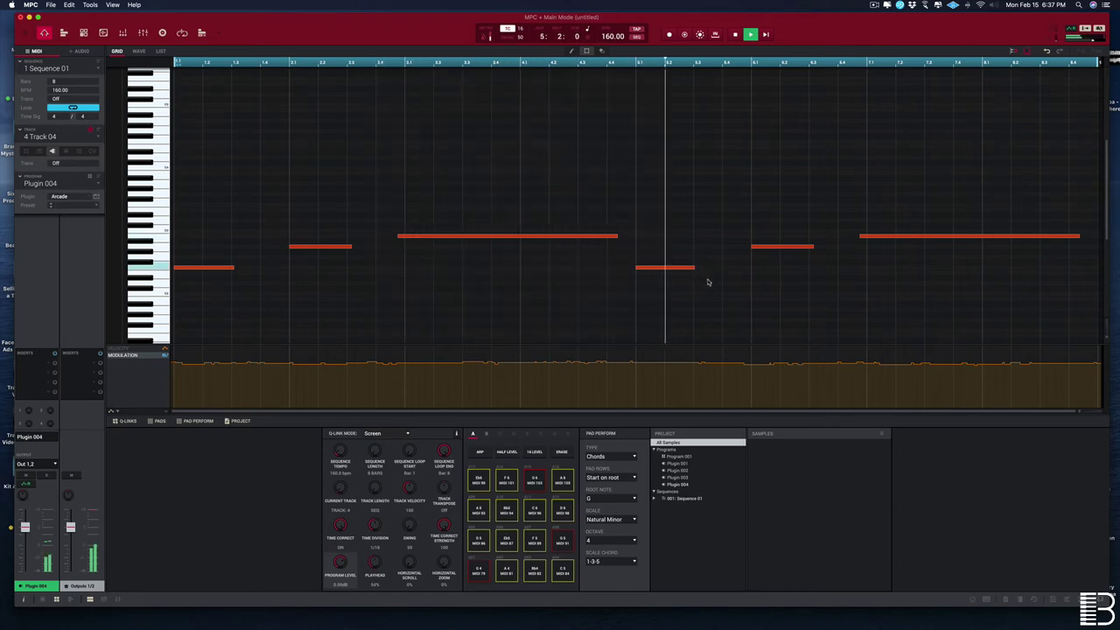
{"action": "left_click", "coordinate": [203, 33]}
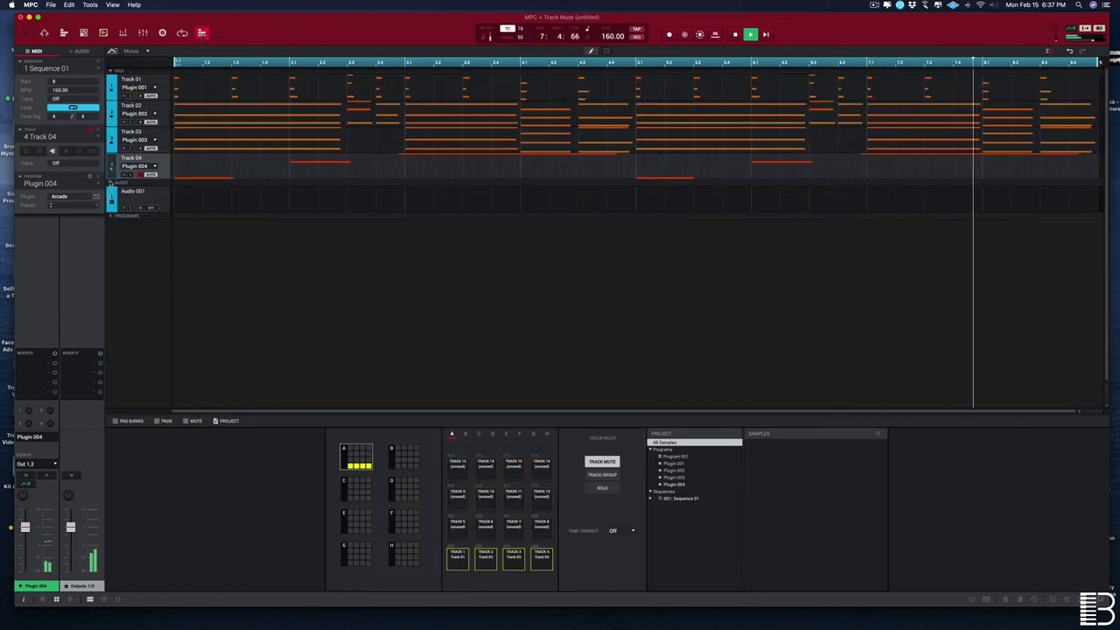
{"action": "left_click", "coordinate": [44, 33]}
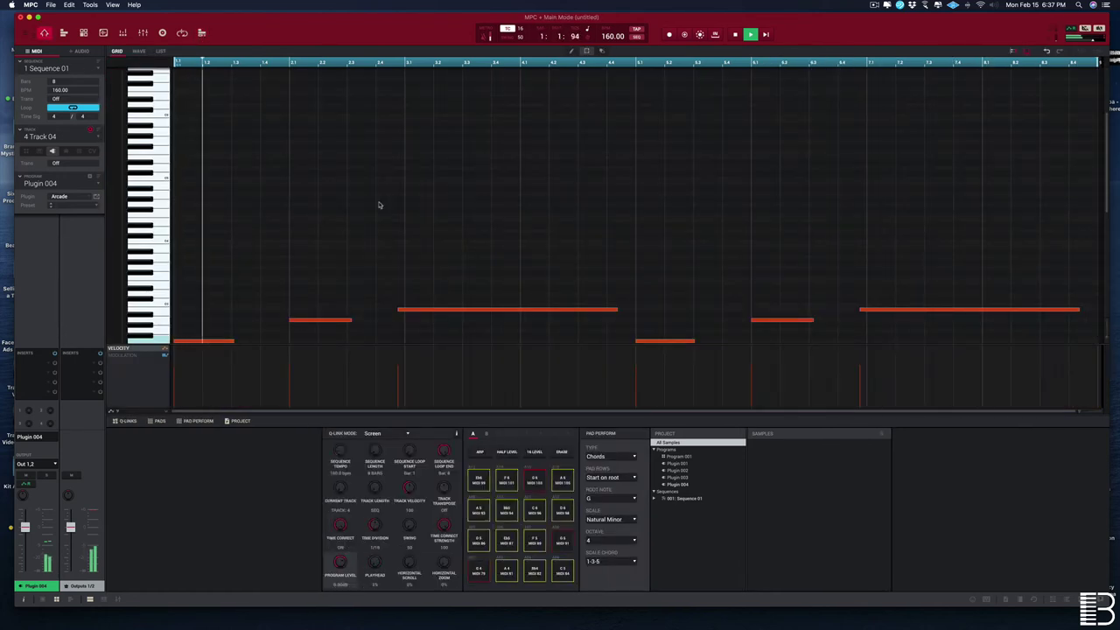
Clear the Arcade track's notes and record four long replacement notes starting at about bars 1, 3, 5 and 7
{"action": "key", "text": "space"}
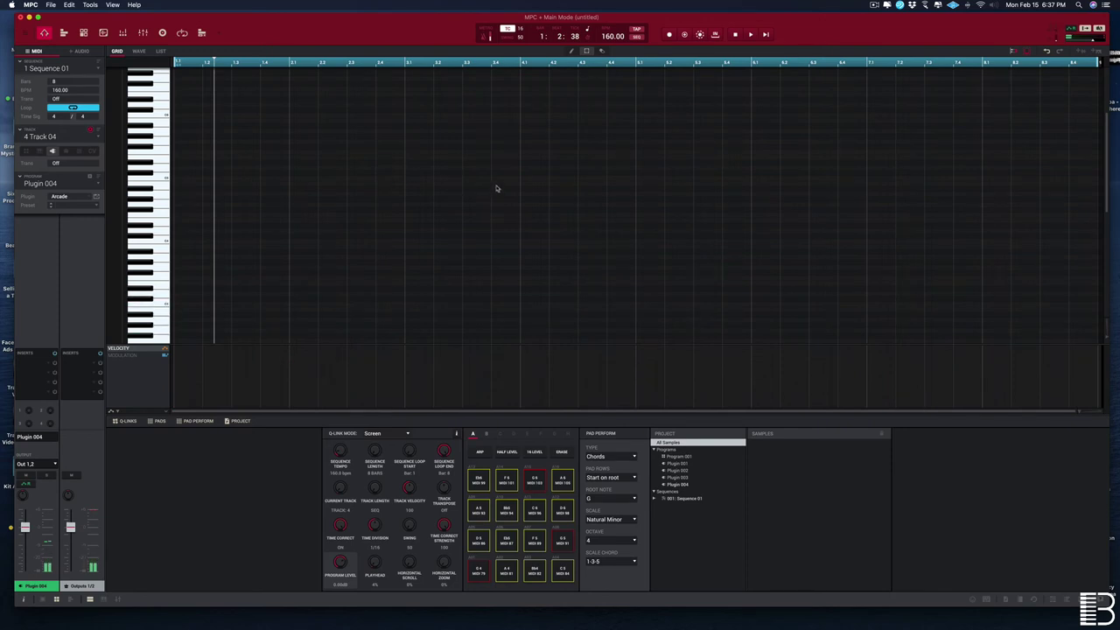
{"action": "left_click", "coordinate": [96, 195]}
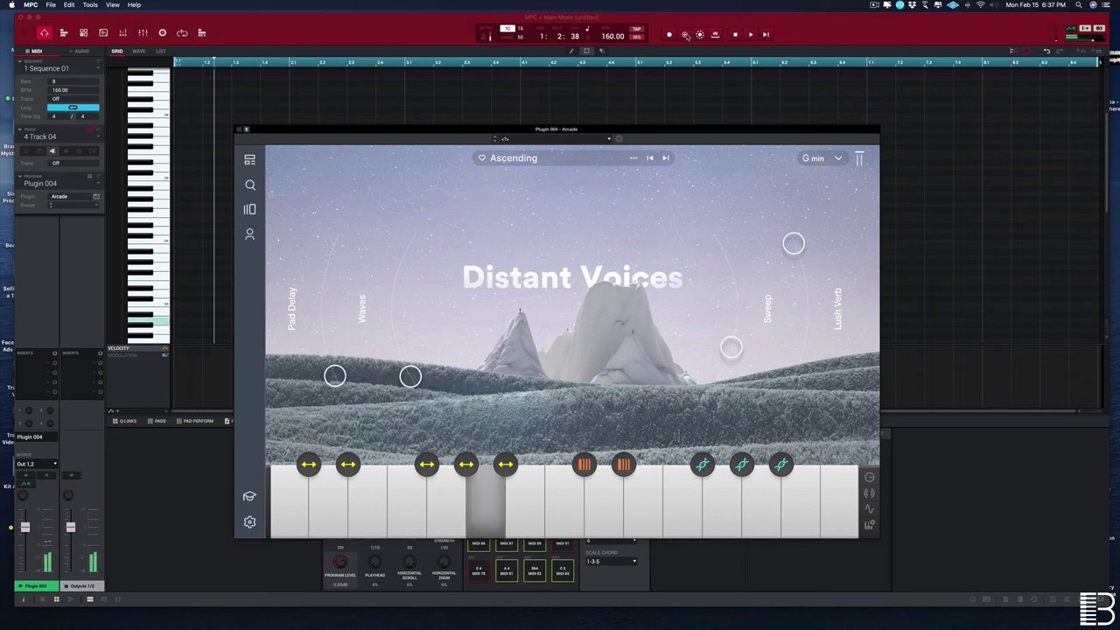
{"action": "left_click", "coordinate": [246, 130]}
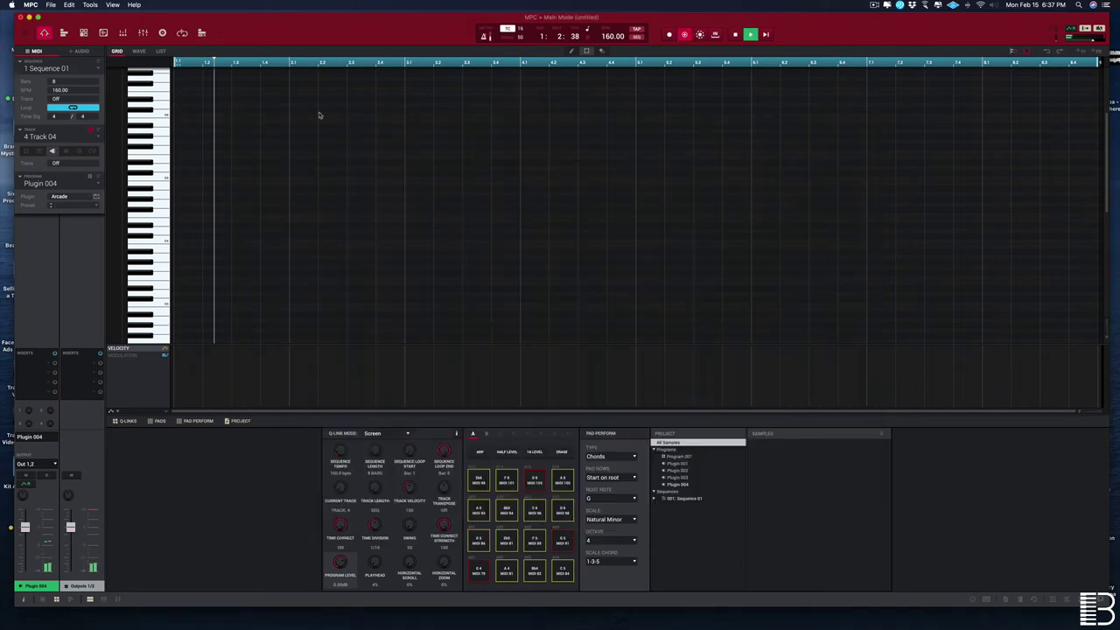
{"action": "left_click", "coordinate": [765, 36]}
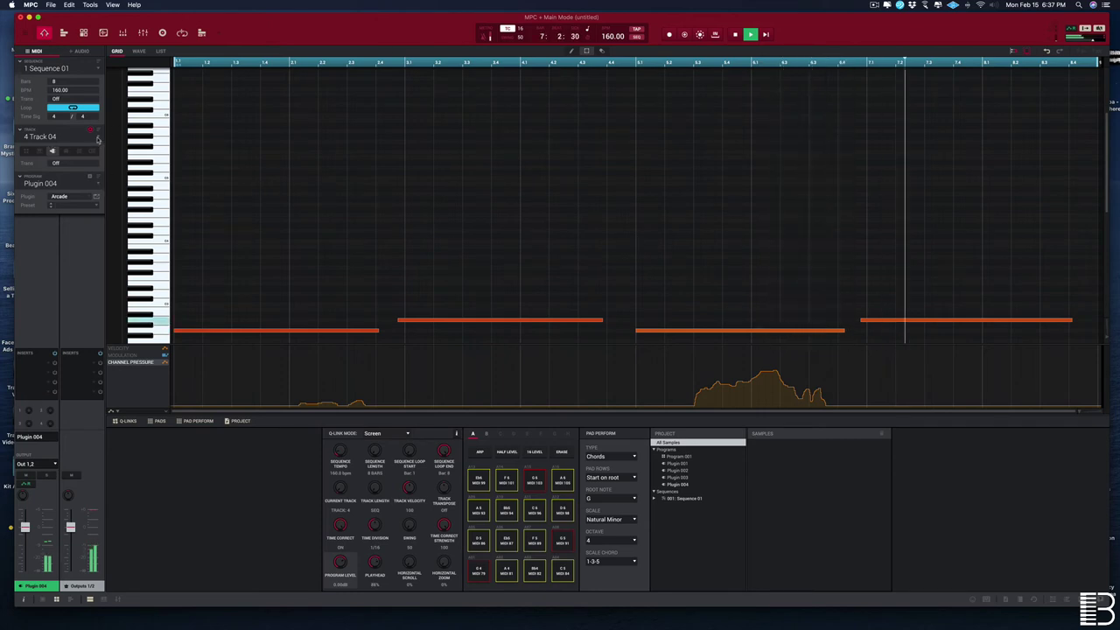
Switch to unused track 5 and make it a drum track with Program 001
{"action": "left_click", "coordinate": [28, 176]}
{"action": "left_click", "coordinate": [35, 180]}
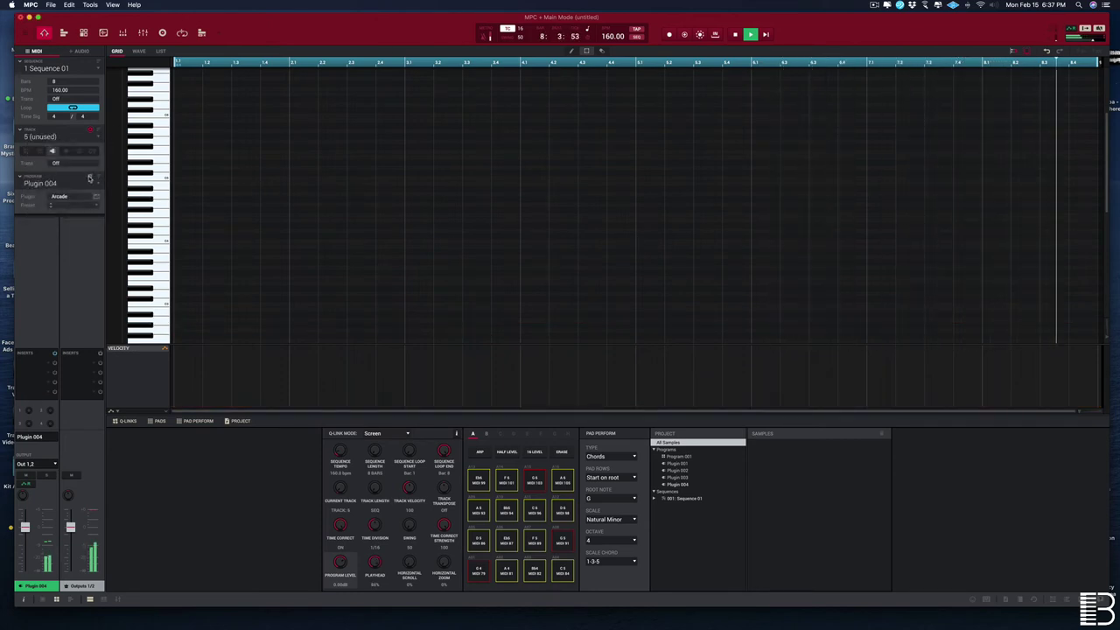
{"action": "left_click", "coordinate": [90, 178]}
{"action": "left_click", "coordinate": [25, 151]}
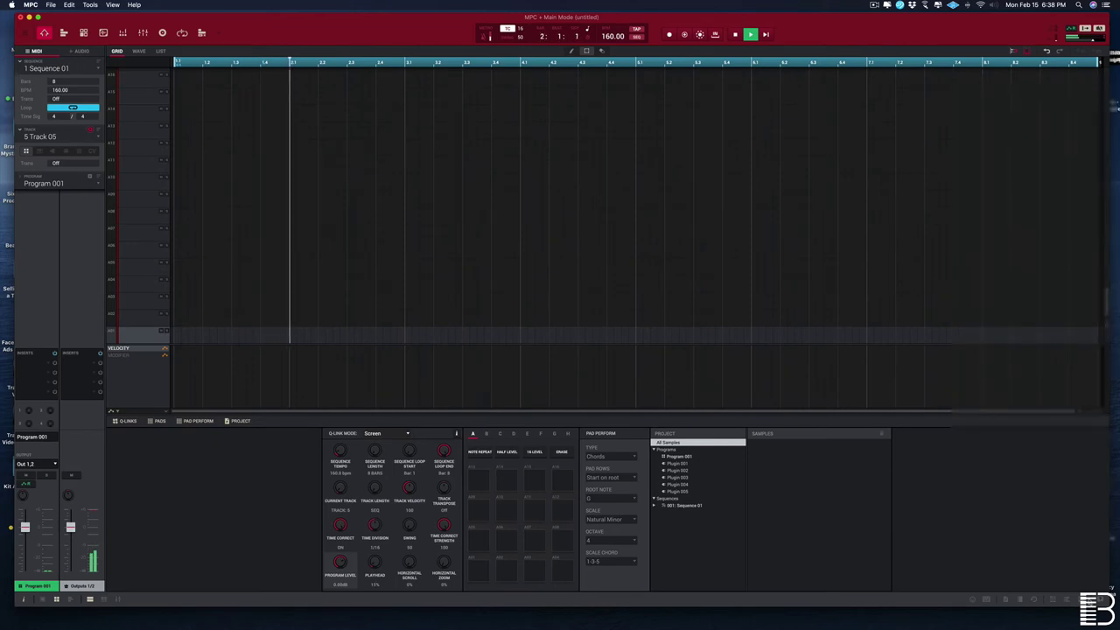
Show the file browser and open the sample pack folder inside Downloads
{"action": "left_click", "coordinate": [1083, 600]}
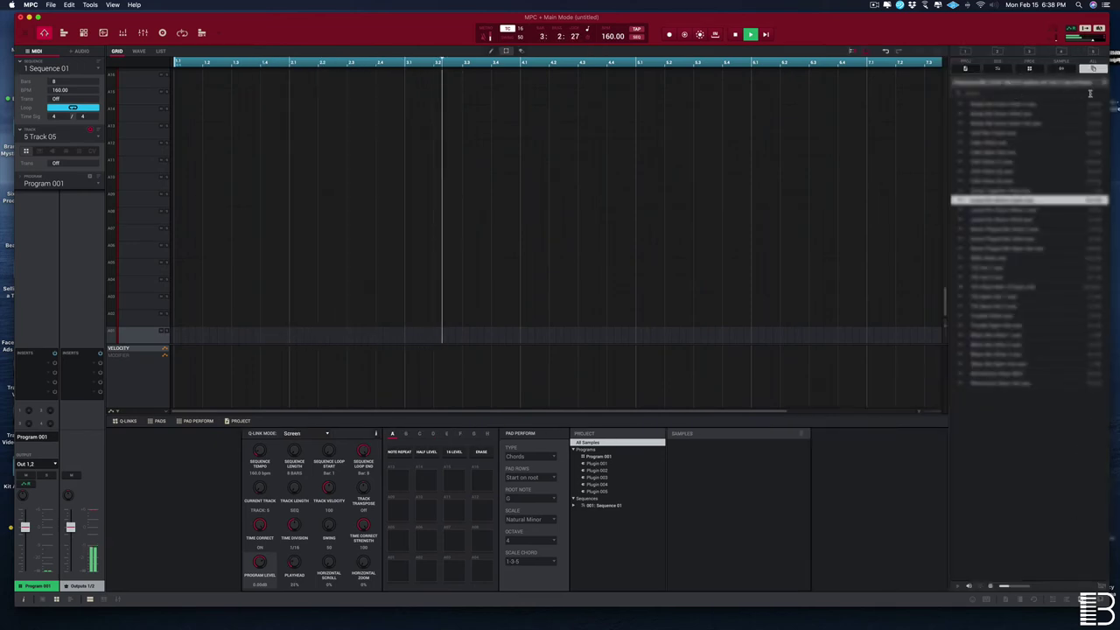
{"action": "left_click", "coordinate": [1092, 51]}
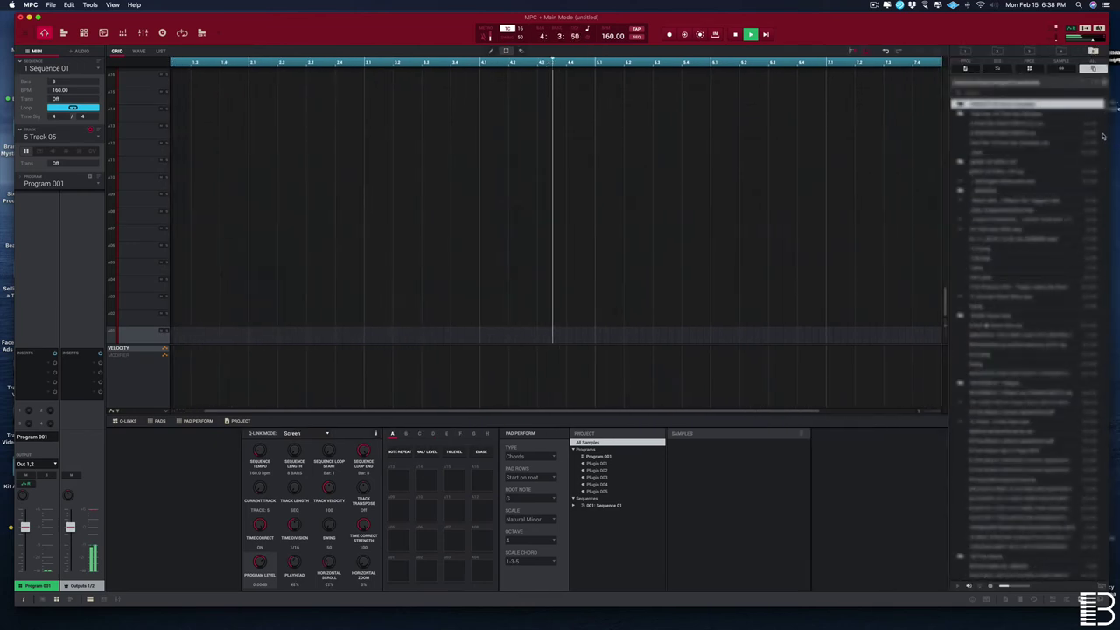
{"action": "left_click_drag", "start_coordinate": [1108, 104], "coordinate": [1111, 382]}
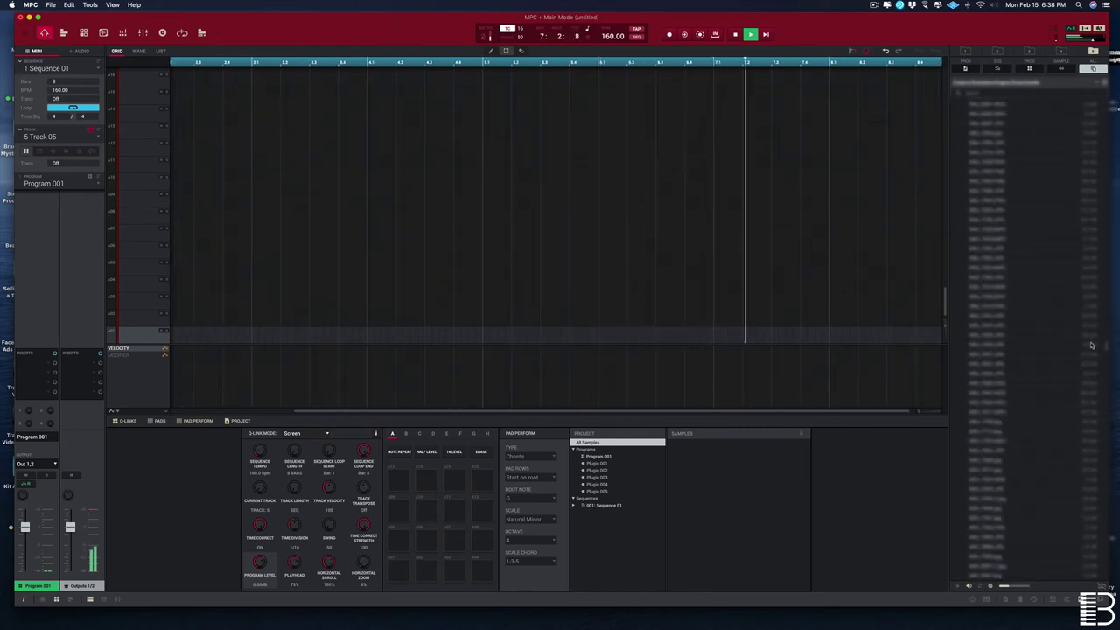
{"action": "scroll", "coordinate": [1086, 308], "scroll_direction": "up", "scroll_amount": 15}
{"action": "left_click_drag", "start_coordinate": [1109, 282], "coordinate": [1113, 492]}
{"action": "double_click", "coordinate": [1044, 457]}
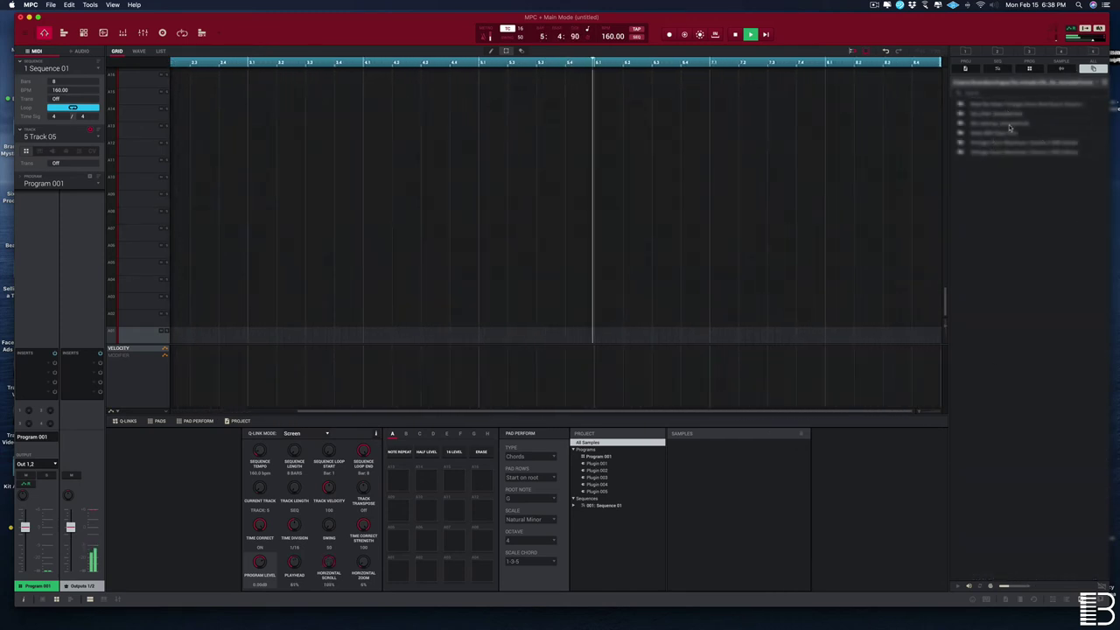
Go down through the drum kit's subfolders to its clap samples
{"action": "double_click", "coordinate": [998, 124]}
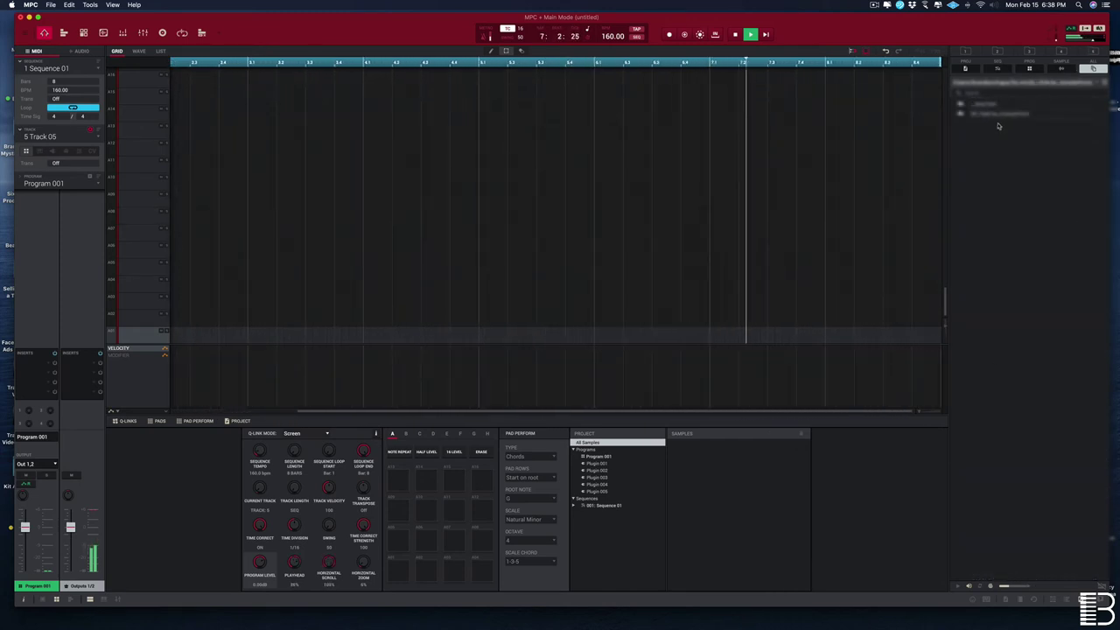
{"action": "double_click", "coordinate": [987, 116]}
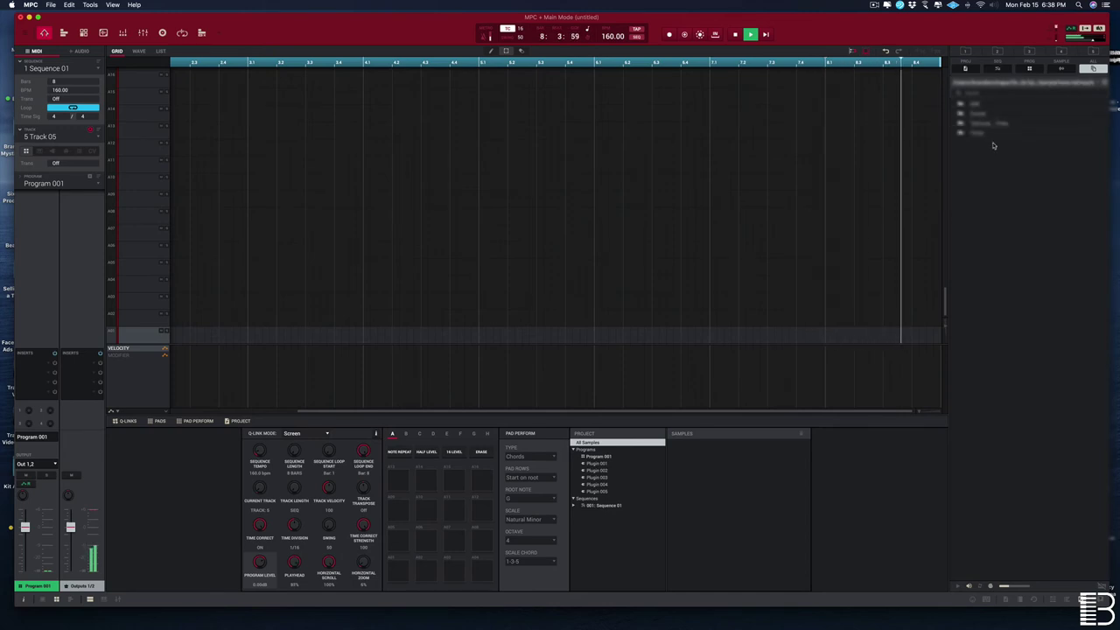
{"action": "double_click", "coordinate": [992, 115]}
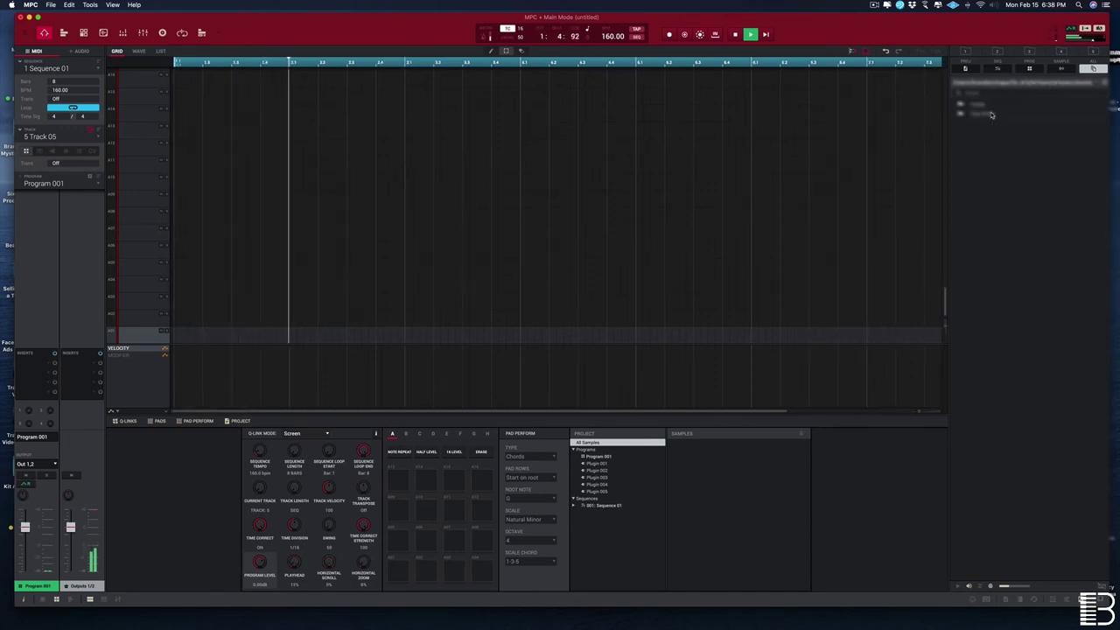
{"action": "double_click", "coordinate": [989, 113]}
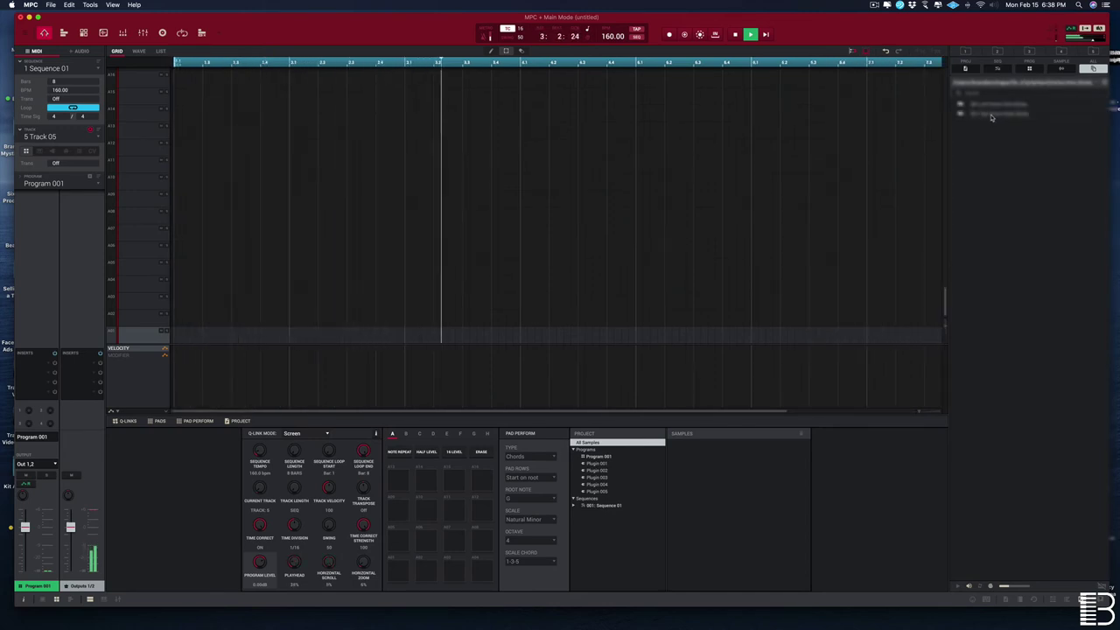
{"action": "double_click", "coordinate": [992, 114]}
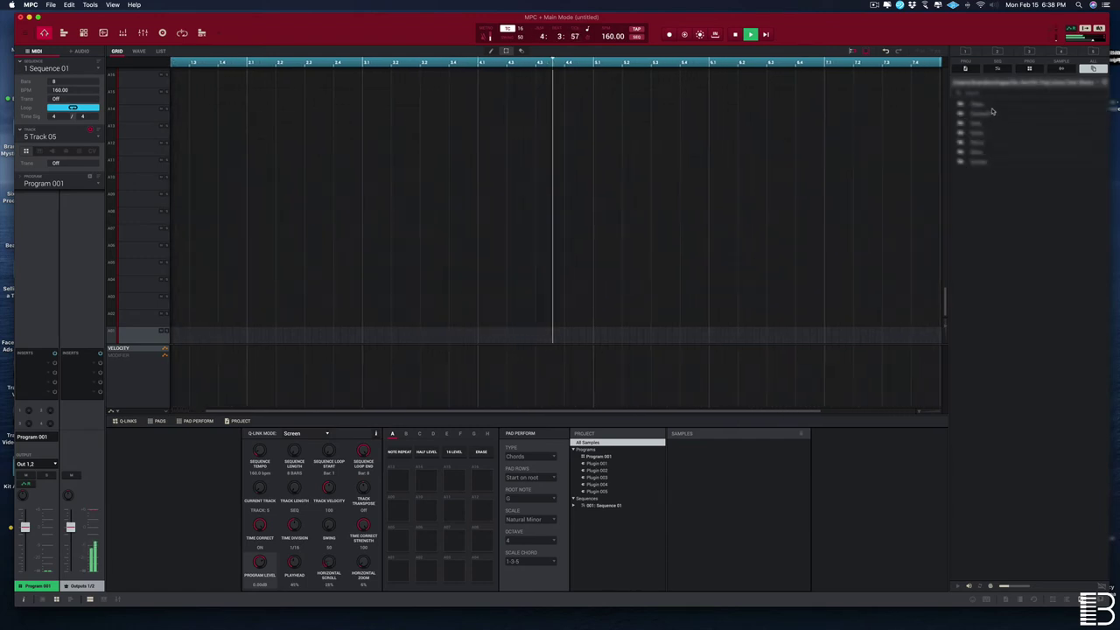
{"action": "double_click", "coordinate": [992, 112]}
Load the SD_Clap_Glazed sample on pad A05 and place a clap on beat 3 of all eight bars
{"action": "left_click", "coordinate": [1004, 134]}
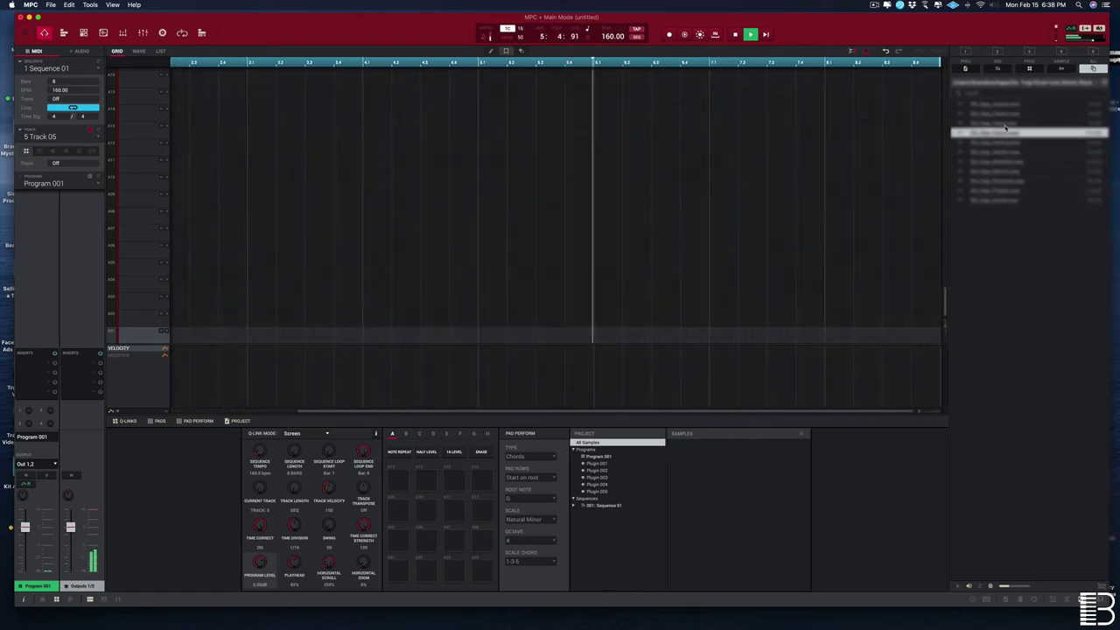
{"action": "left_click_drag", "start_coordinate": [1005, 134], "coordinate": [131, 262]}
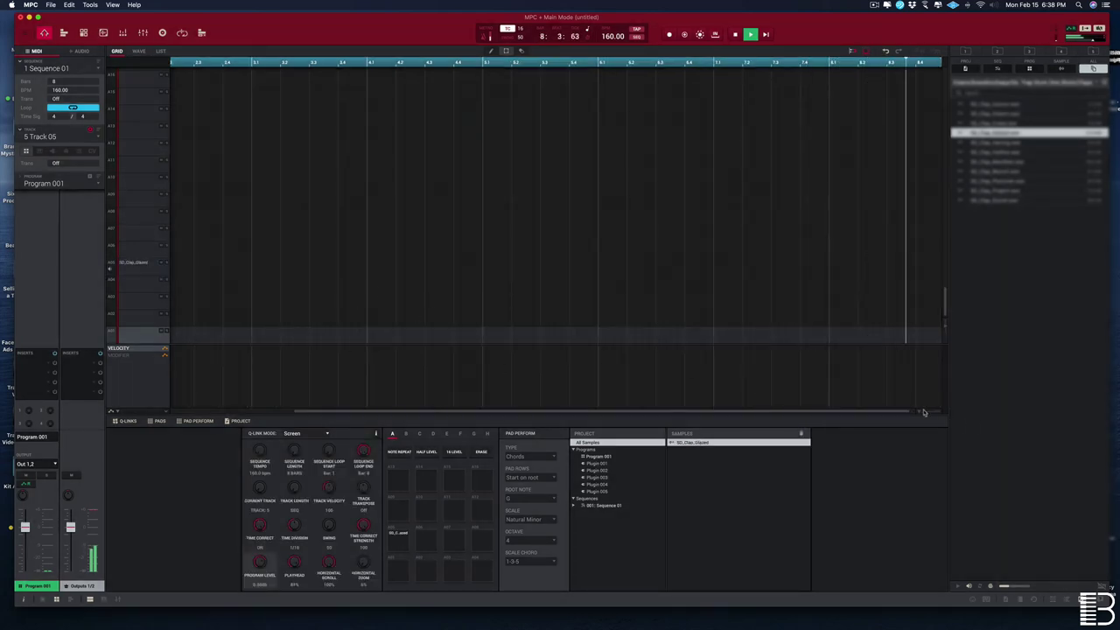
{"action": "left_click_drag", "start_coordinate": [924, 412], "coordinate": [866, 412]}
{"action": "left_click", "coordinate": [219, 267]}
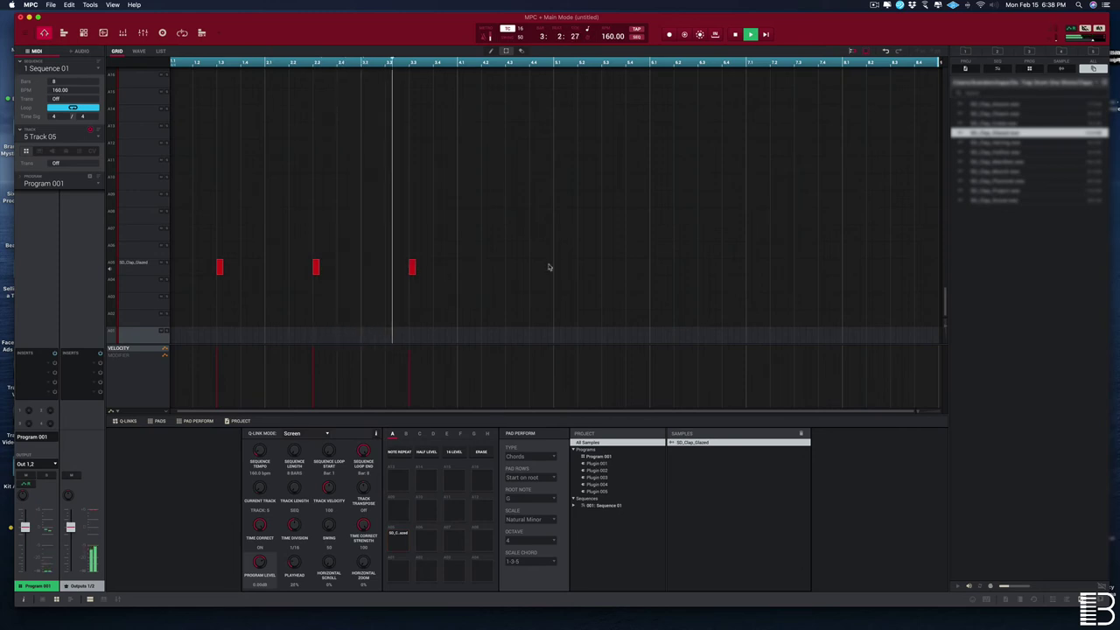
{"action": "left_click", "coordinate": [509, 267]}
{"action": "left_click", "coordinate": [603, 268]}
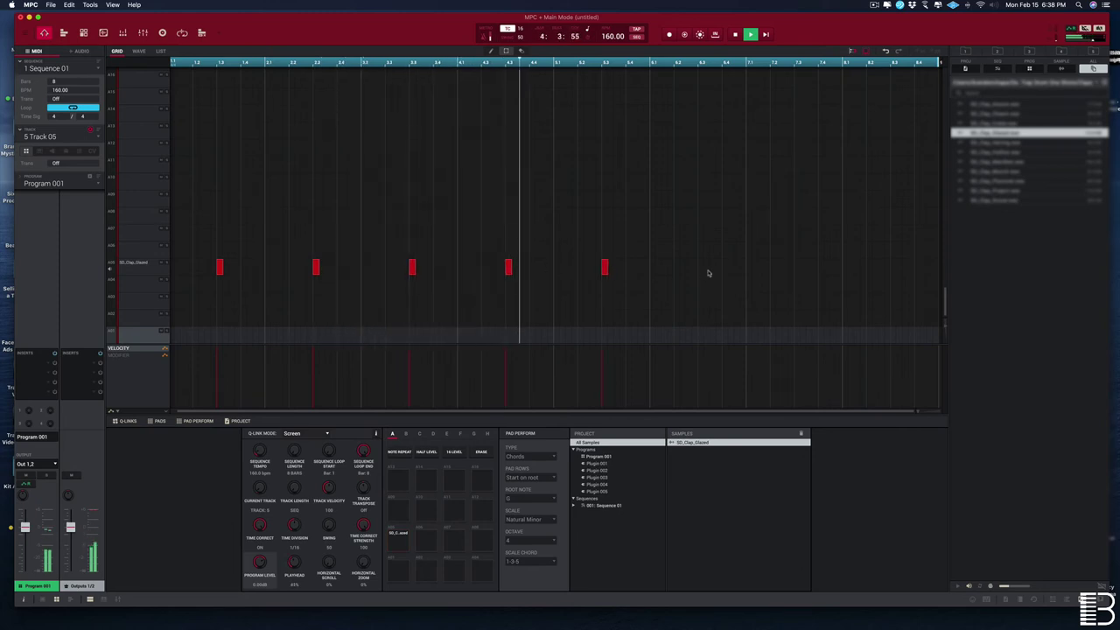
{"action": "left_click", "coordinate": [700, 269]}
{"action": "left_click", "coordinate": [796, 269]}
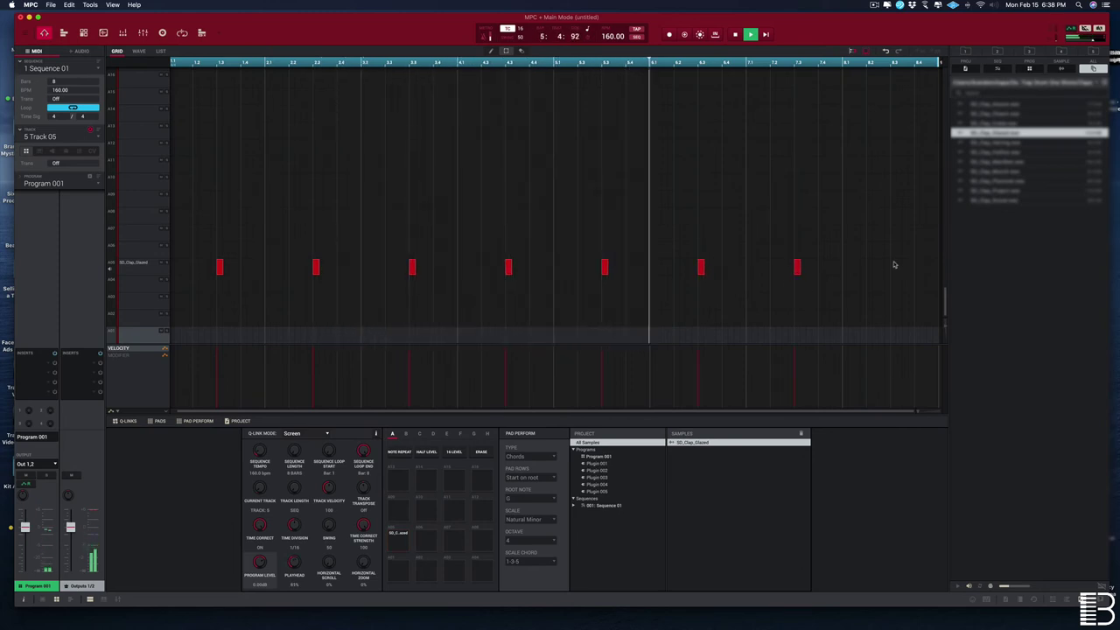
{"action": "left_click", "coordinate": [894, 267]}
Audition the other claps and replace the sample on pad A05 with SD_Clap_Munch while the loop plays
{"action": "left_click", "coordinate": [989, 145]}
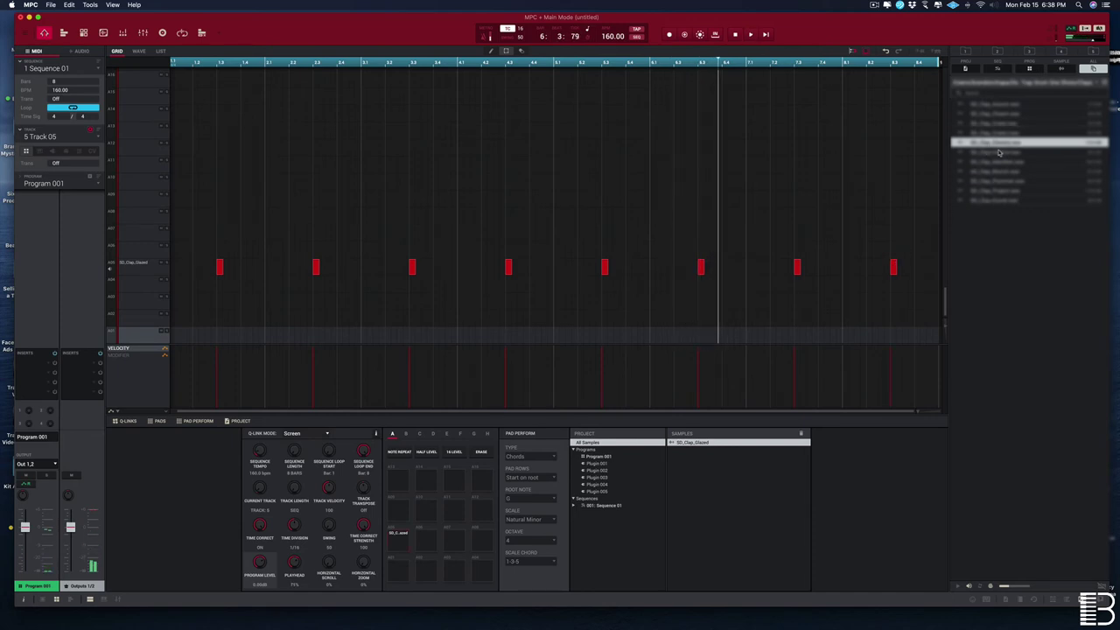
{"action": "left_click", "coordinate": [998, 153]}
{"action": "left_click", "coordinate": [1007, 161]}
{"action": "left_click", "coordinate": [1011, 172]}
{"action": "left_click", "coordinate": [1011, 180]}
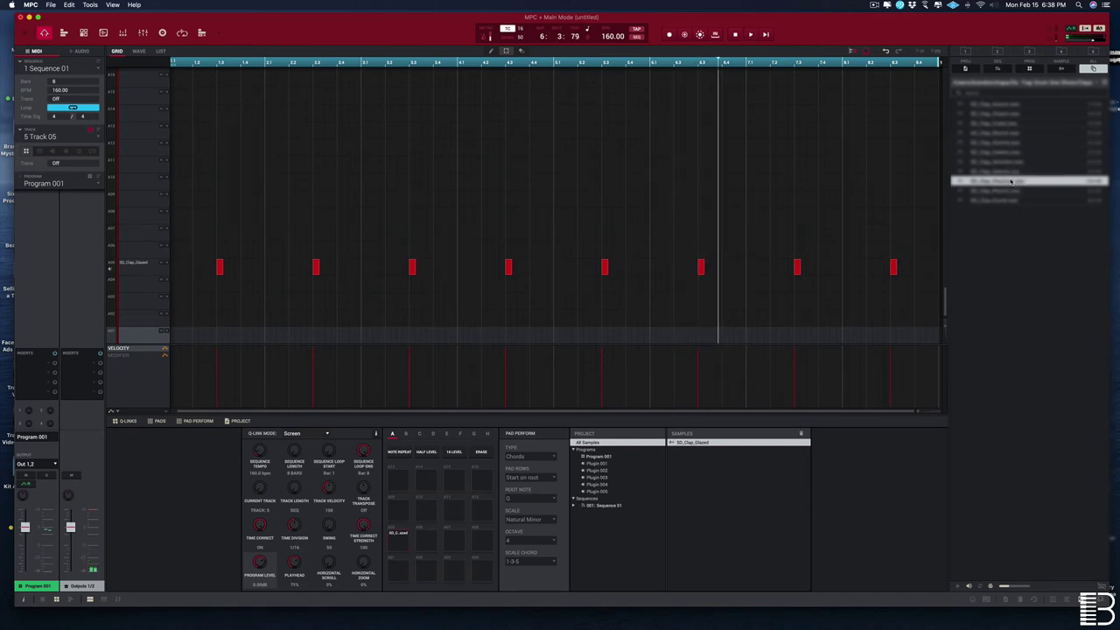
{"action": "left_click", "coordinate": [1011, 173]}
{"action": "key", "text": "space"}
{"action": "left_click_drag", "start_coordinate": [1019, 175], "coordinate": [113, 265]}
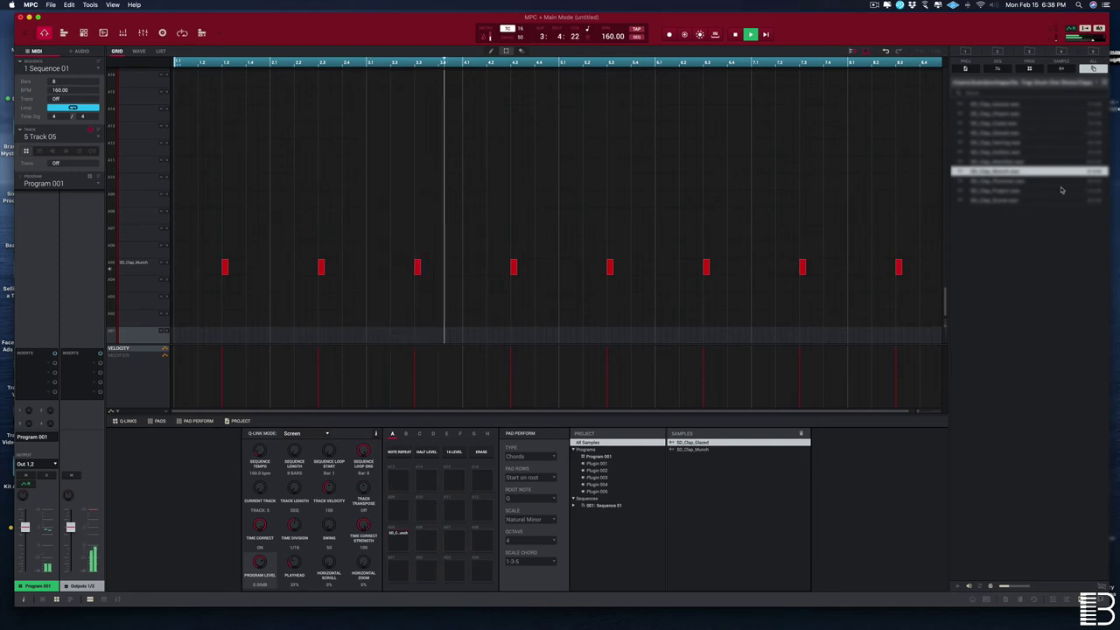
Leave the clap folder and open the first subfolder of the kit's third drum category
{"action": "left_click", "coordinate": [1104, 82]}
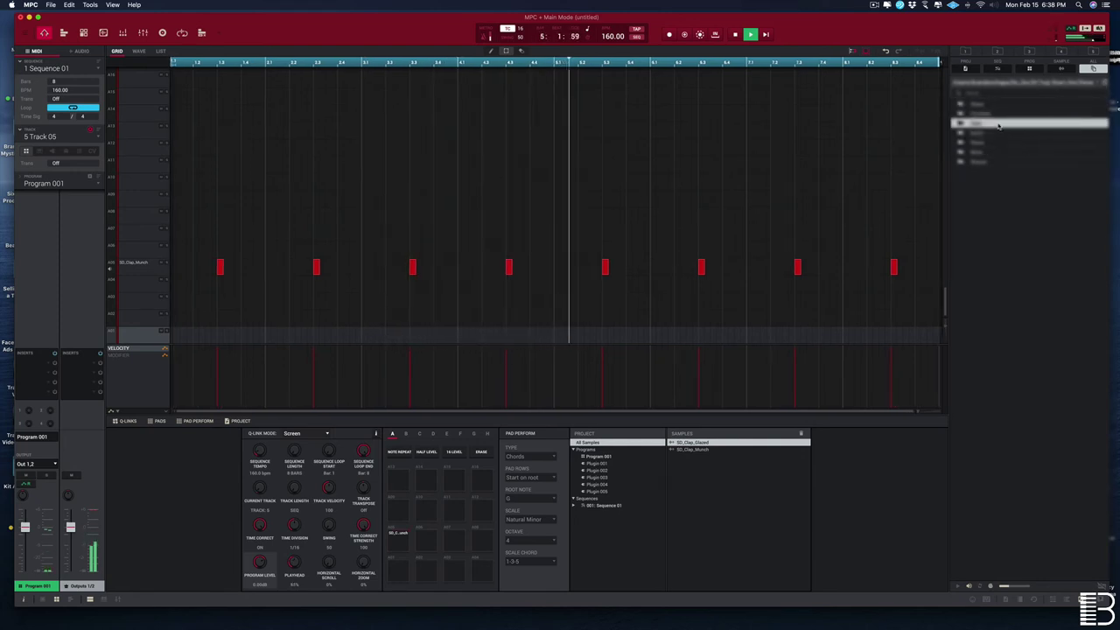
{"action": "key", "text": "Down"}
{"action": "key", "text": "Down"}
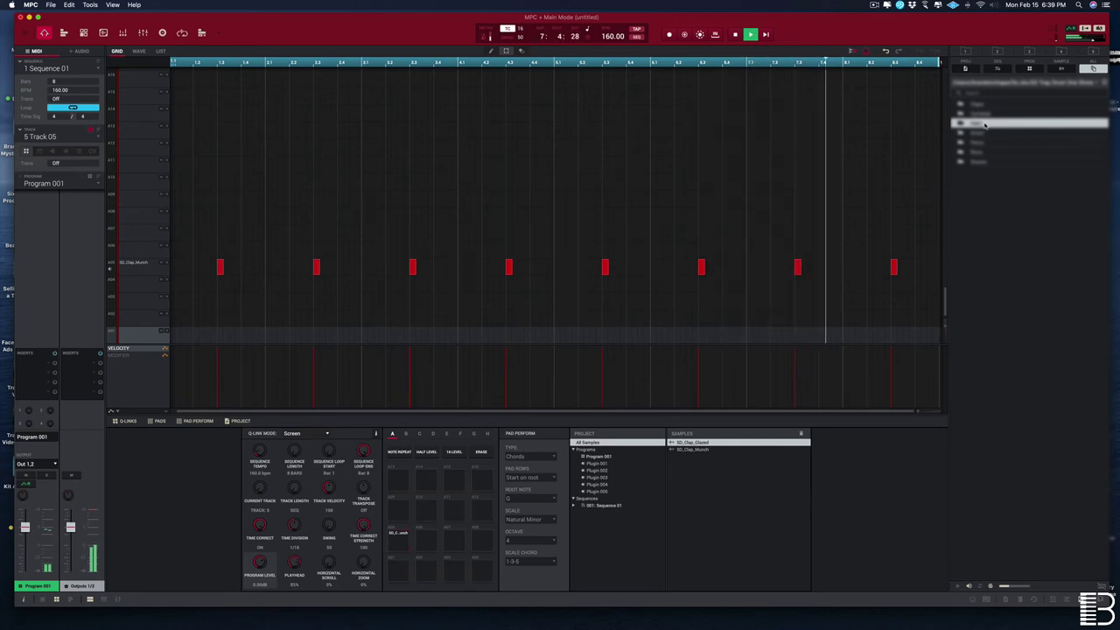
{"action": "double_click", "coordinate": [985, 124]}
{"action": "double_click", "coordinate": [985, 105]}
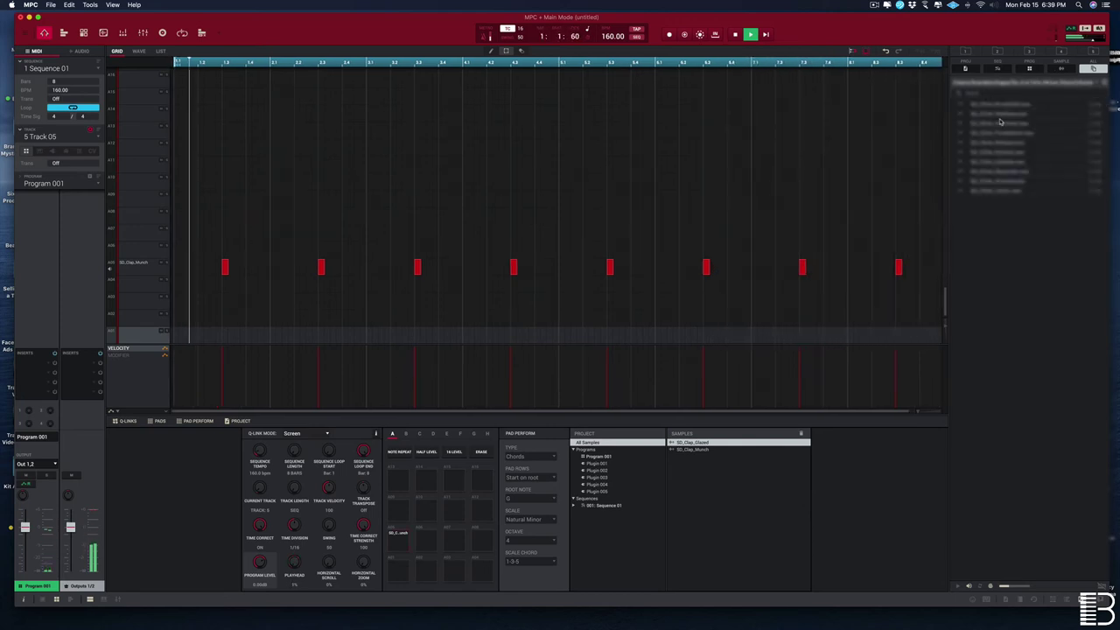
Audition the closed hi-hat samples while the loop plays and load SD_ClHat_Tattoo on pad A03
{"action": "left_click", "coordinate": [1004, 123]}
{"action": "left_click", "coordinate": [1021, 142]}
{"action": "left_click", "coordinate": [1026, 154]}
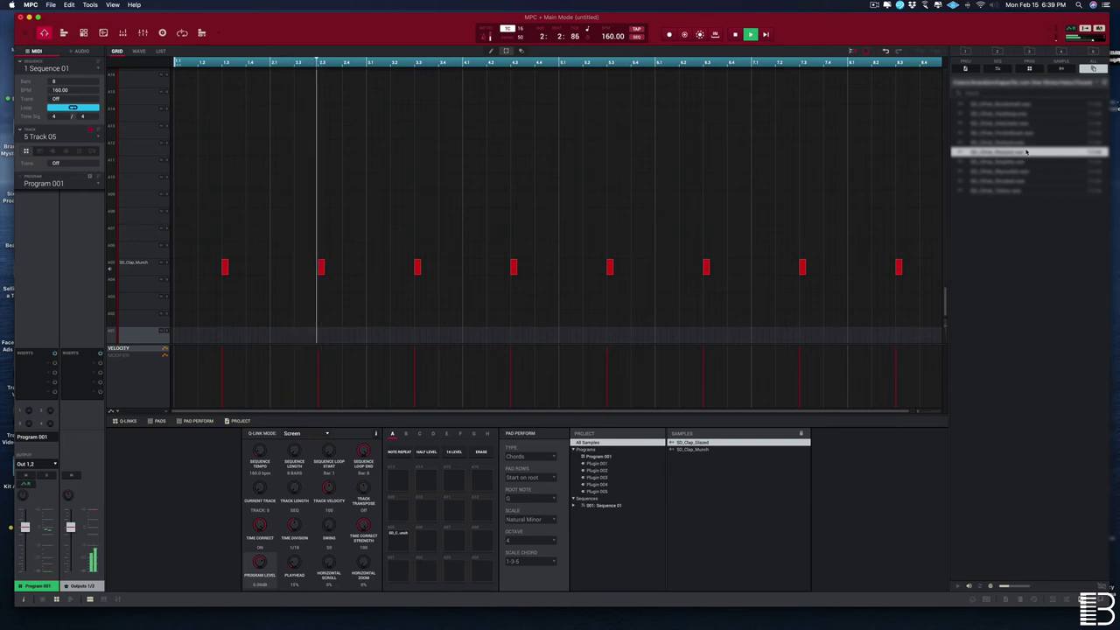
{"action": "left_click_drag", "start_coordinate": [1026, 154], "coordinate": [1064, 138]}
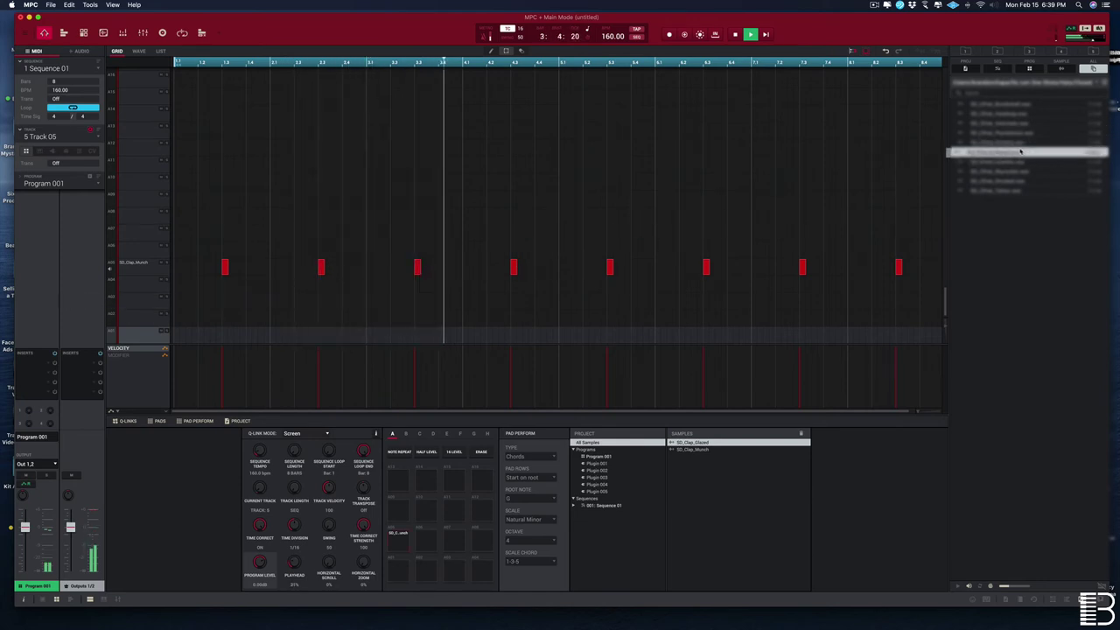
{"action": "left_click", "coordinate": [1007, 163]}
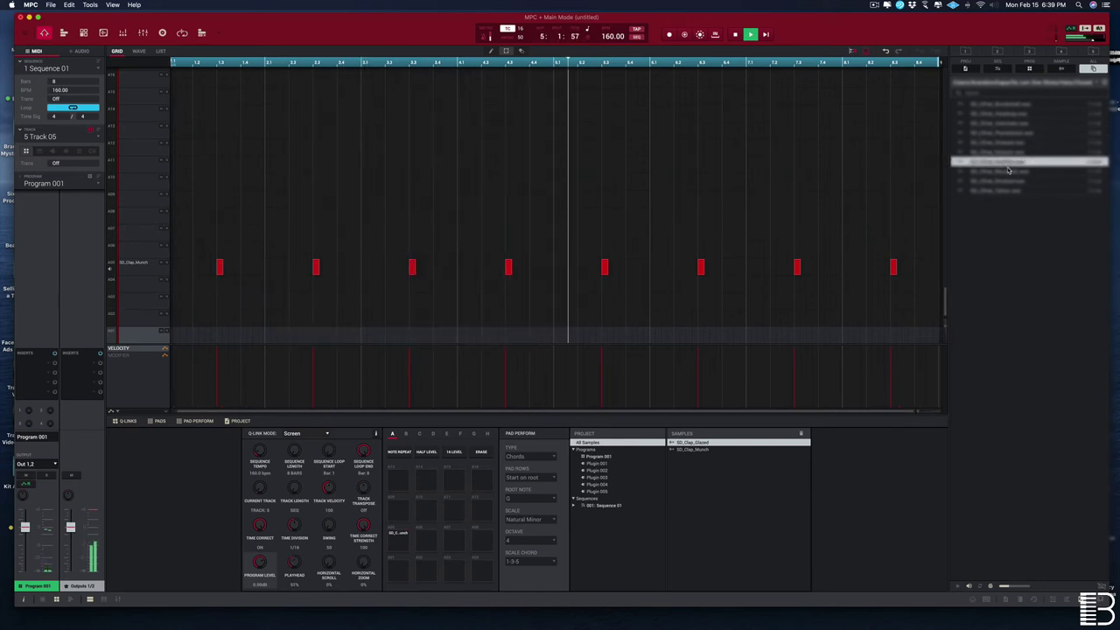
{"action": "left_click", "coordinate": [1010, 174]}
{"action": "left_click", "coordinate": [1015, 181]}
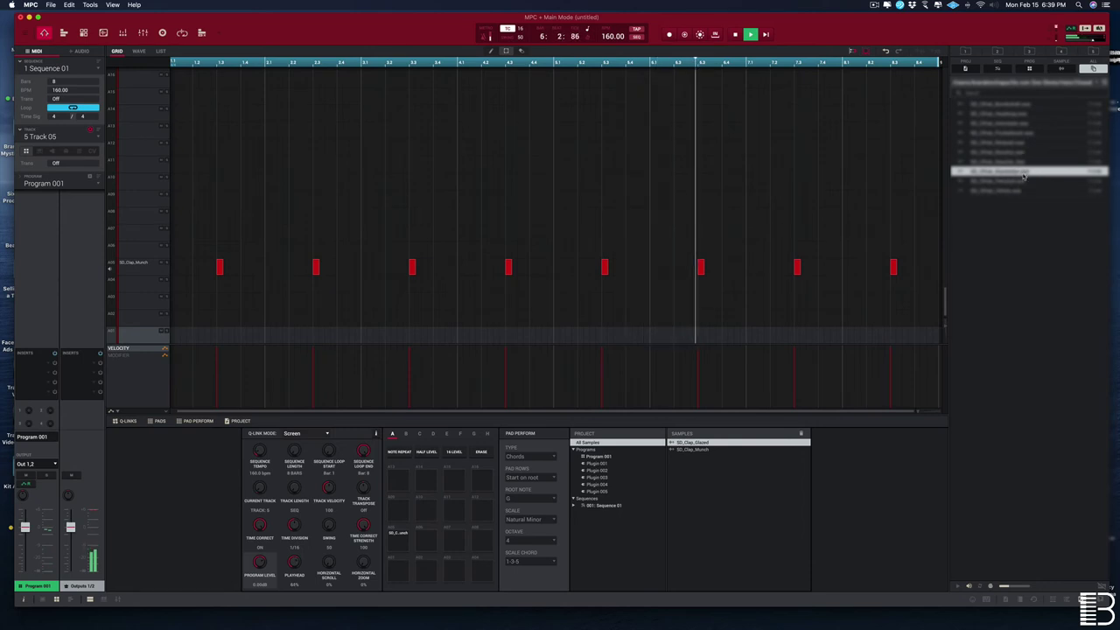
{"action": "left_click", "coordinate": [989, 190]}
{"action": "left_click_drag", "start_coordinate": [989, 190], "coordinate": [176, 304]}
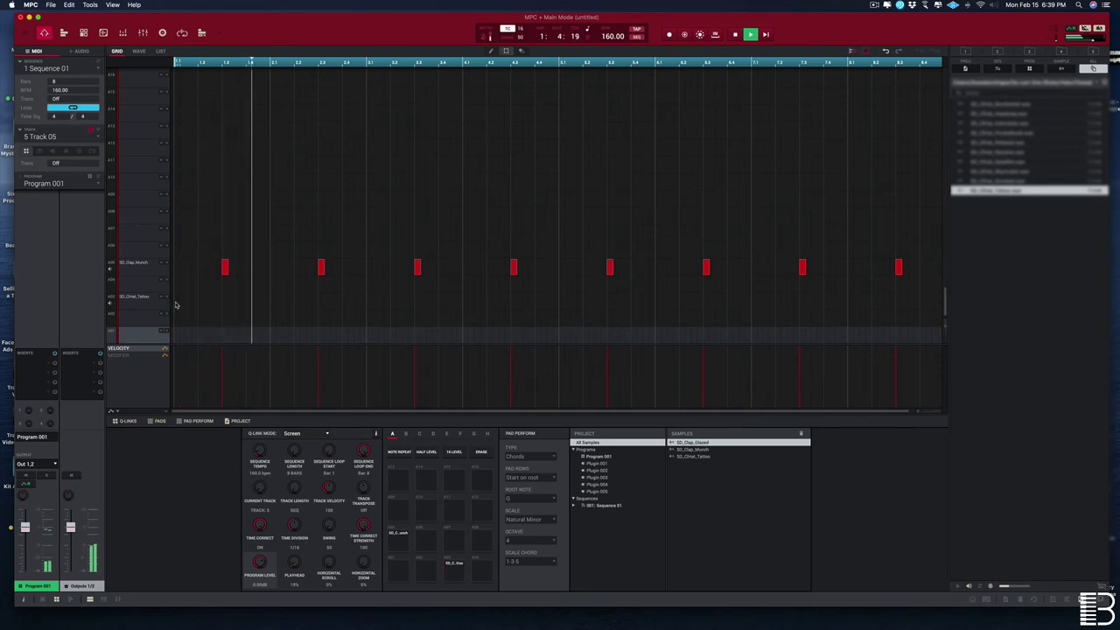
Place a closed hi-hat on every beat of bar 1 and copy the pattern through all eight bars
{"action": "left_click", "coordinate": [225, 303]}
{"action": "double_click", "coordinate": [248, 305]}
{"action": "mouse_move", "coordinate": [274, 302]}
{"action": "left_mouse_down"}
{"action": "mouse_move", "coordinate": [155, 319]}
{"action": "mouse_move", "coordinate": [276, 307]}
{"action": "left_mouse_up"}
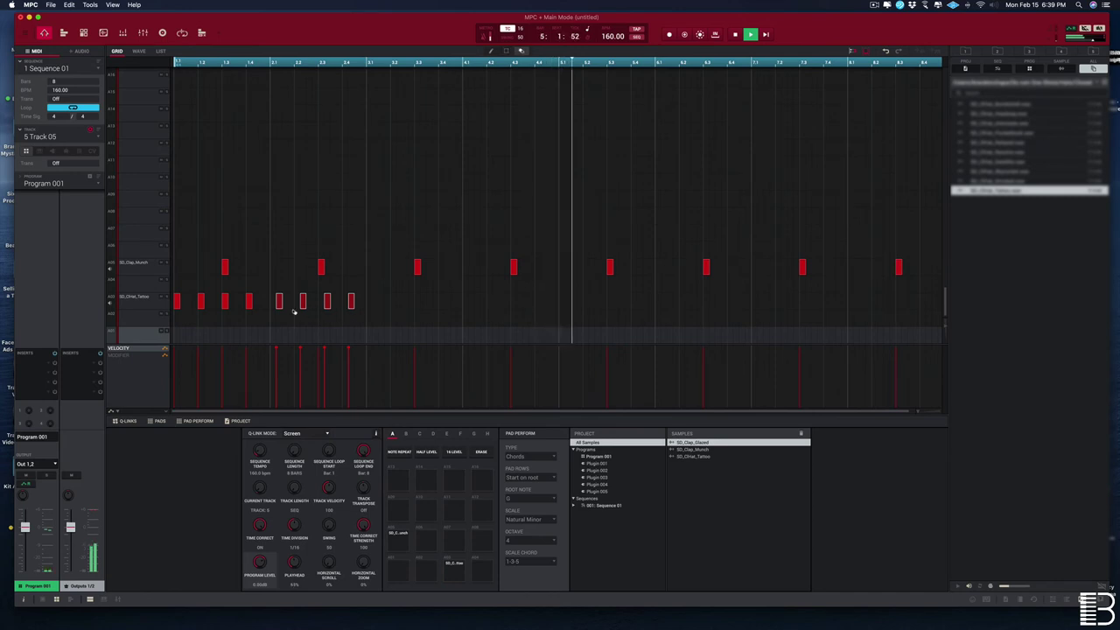
{"action": "key", "text": "super+z"}
{"action": "left_click_drag", "start_coordinate": [177, 303], "coordinate": [275, 304]}
{"action": "mouse_move", "coordinate": [371, 313]}
{"action": "left_mouse_down"}
{"action": "mouse_move", "coordinate": [142, 282]}
{"action": "mouse_move", "coordinate": [179, 306]}
{"action": "mouse_move", "coordinate": [372, 313]}
{"action": "left_mouse_up"}
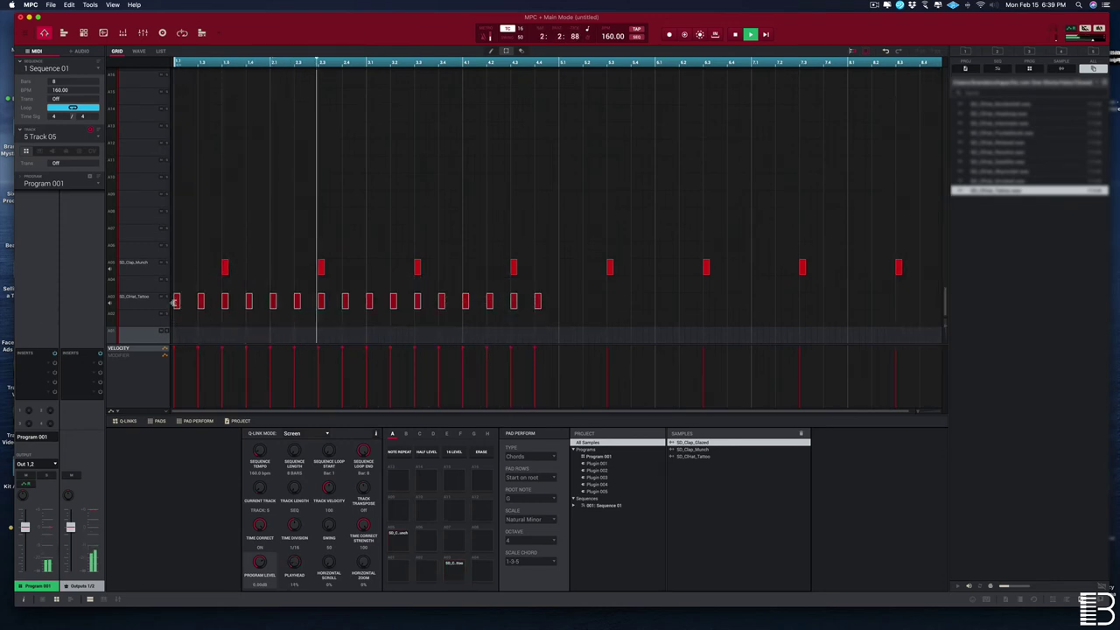
{"action": "left_click_drag", "start_coordinate": [176, 301], "coordinate": [562, 301]}
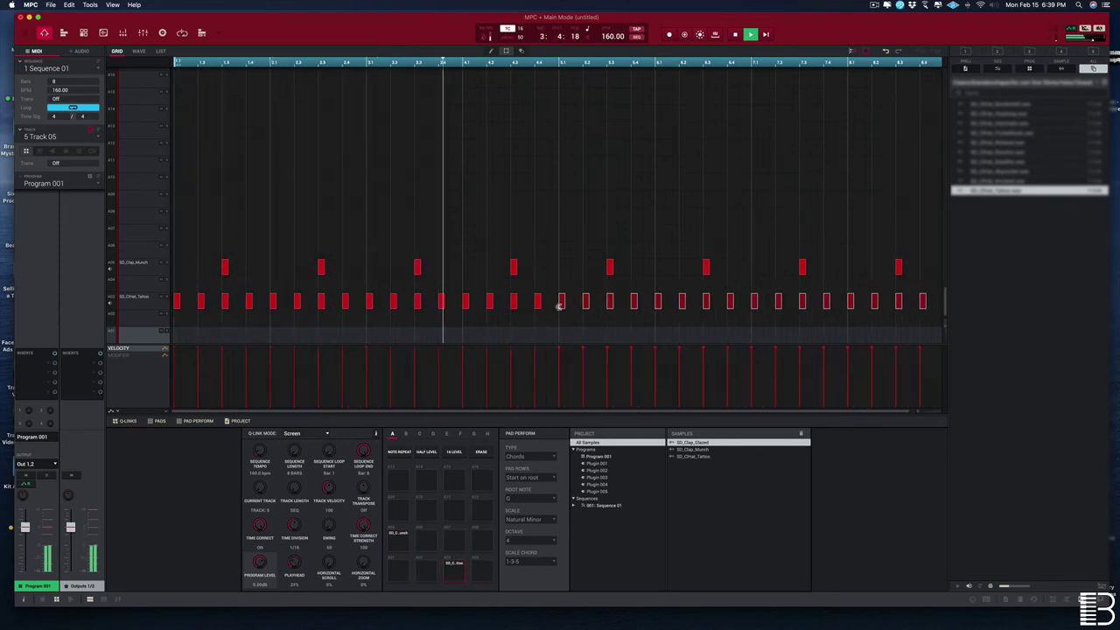
Duplicate all closed hi-hat notes half a beat later to make an eighth-note pattern, and play the loop
{"action": "key", "text": "space"}
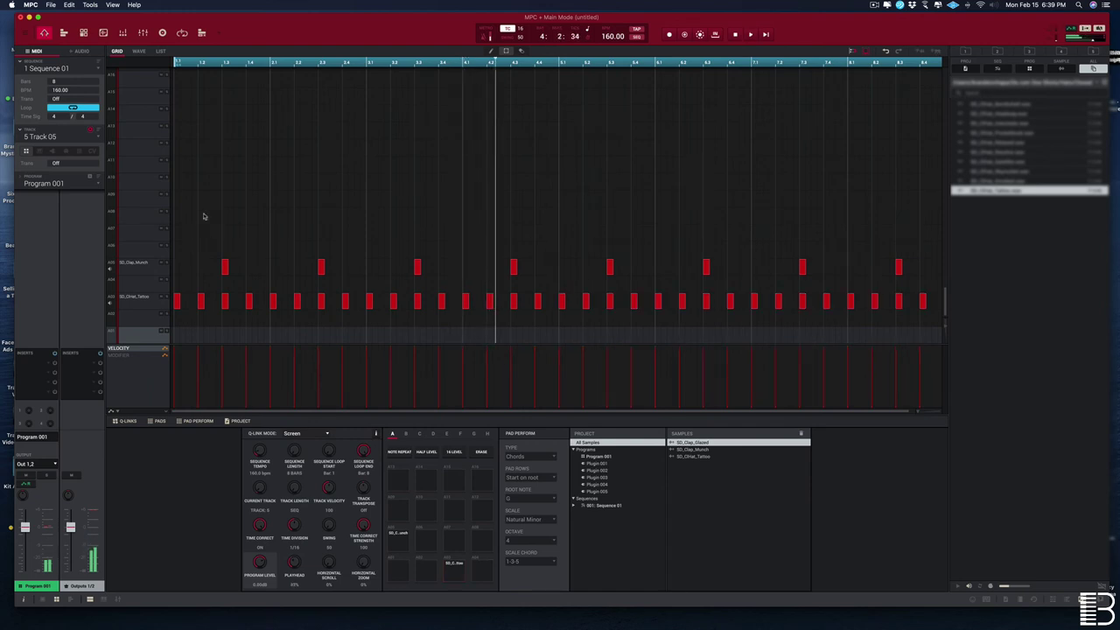
{"action": "left_click", "coordinate": [147, 303]}
{"action": "left_click_drag", "start_coordinate": [175, 301], "coordinate": [188, 301]}
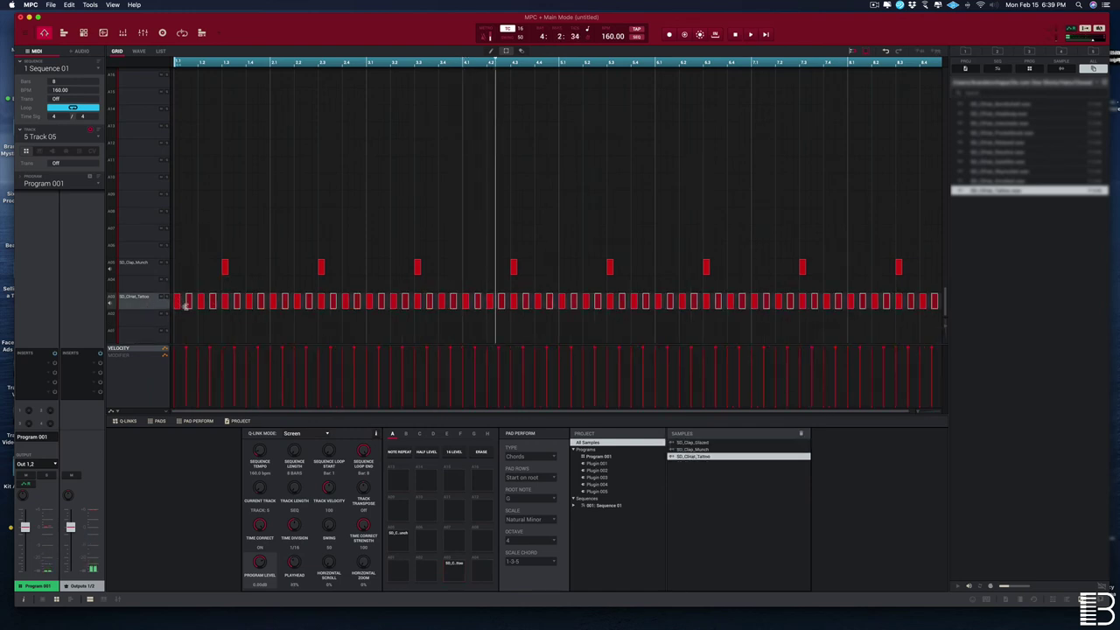
{"action": "key", "text": "space"}
{"action": "left_click", "coordinate": [500, 174]}
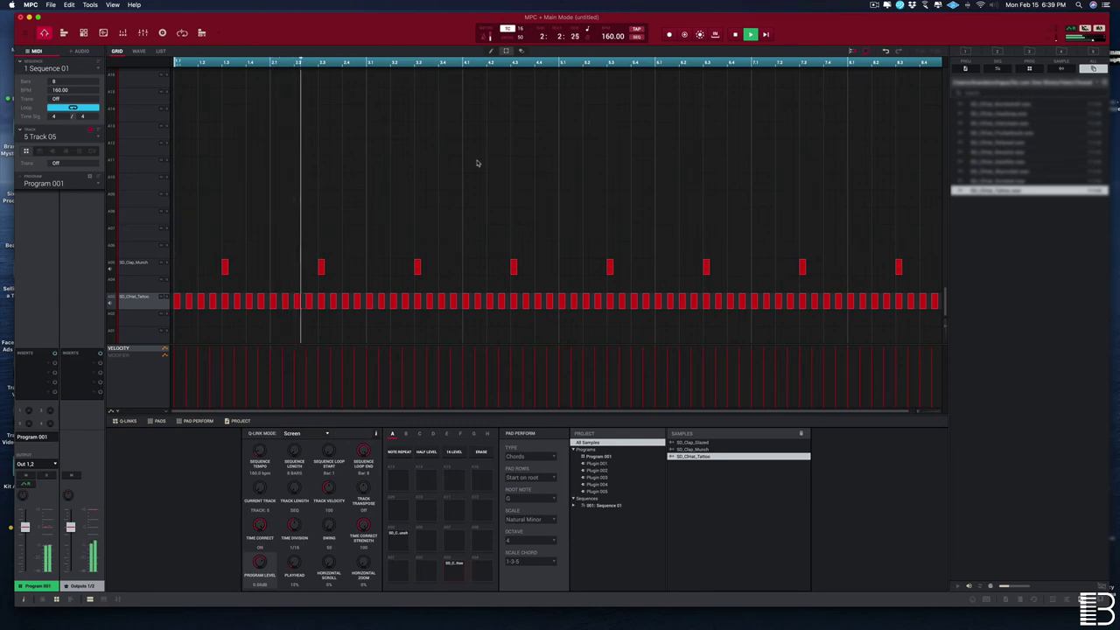
Go to the open hi-hat folder, audition its samples and load SD_OpHat_Hijack on pad A07
{"action": "left_click", "coordinate": [1104, 83]}
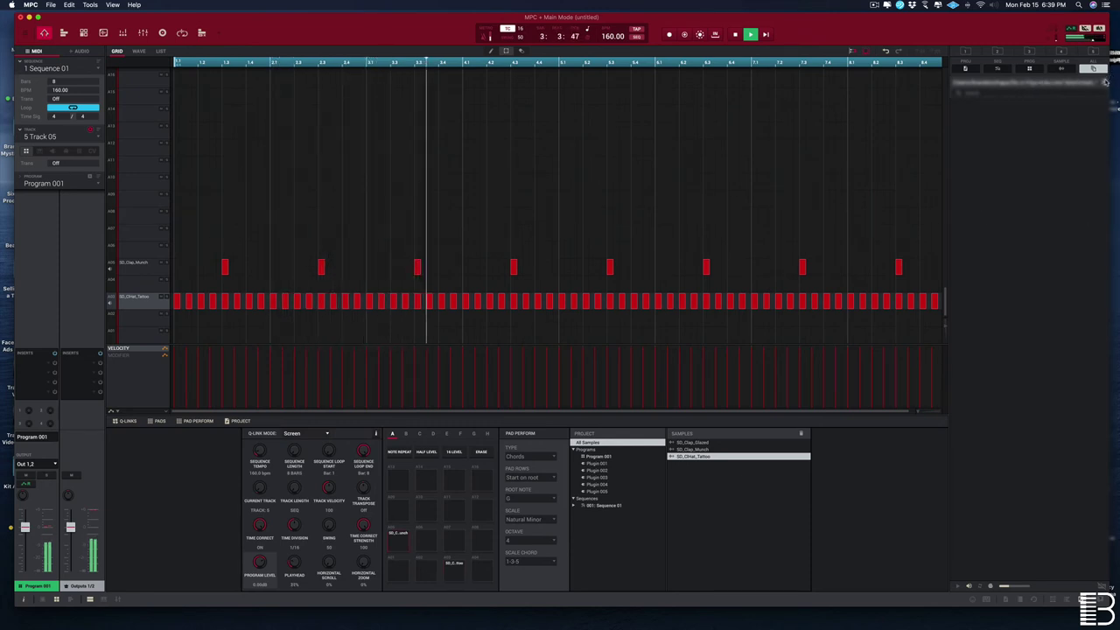
{"action": "double_click", "coordinate": [1006, 115]}
{"action": "left_click", "coordinate": [992, 124]}
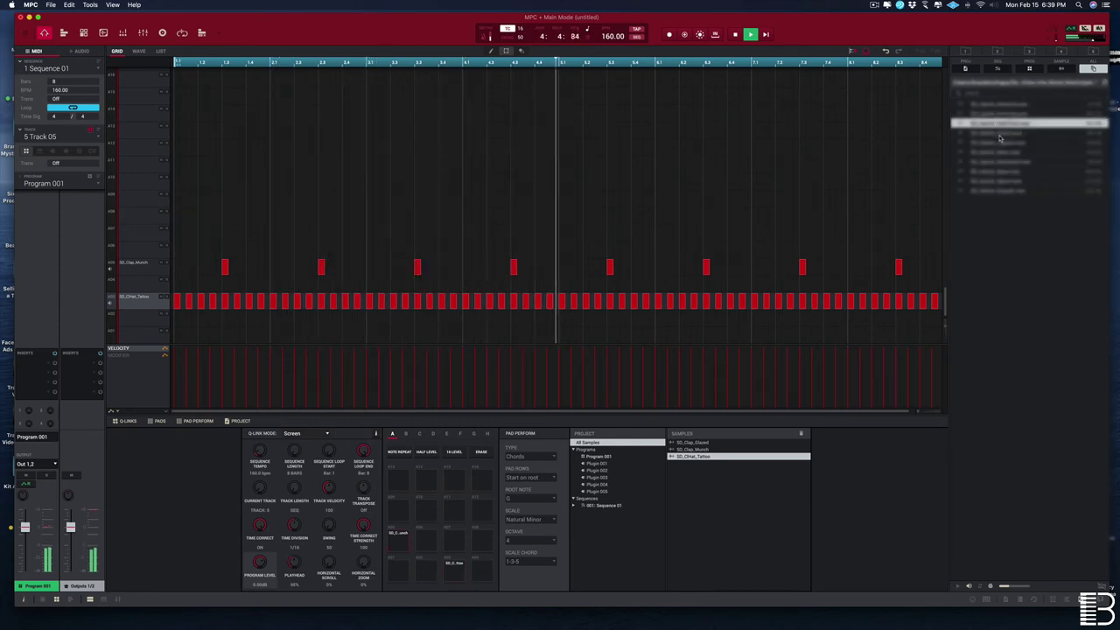
{"action": "left_click", "coordinate": [1001, 133]}
{"action": "left_click_drag", "start_coordinate": [1004, 133], "coordinate": [140, 229]}
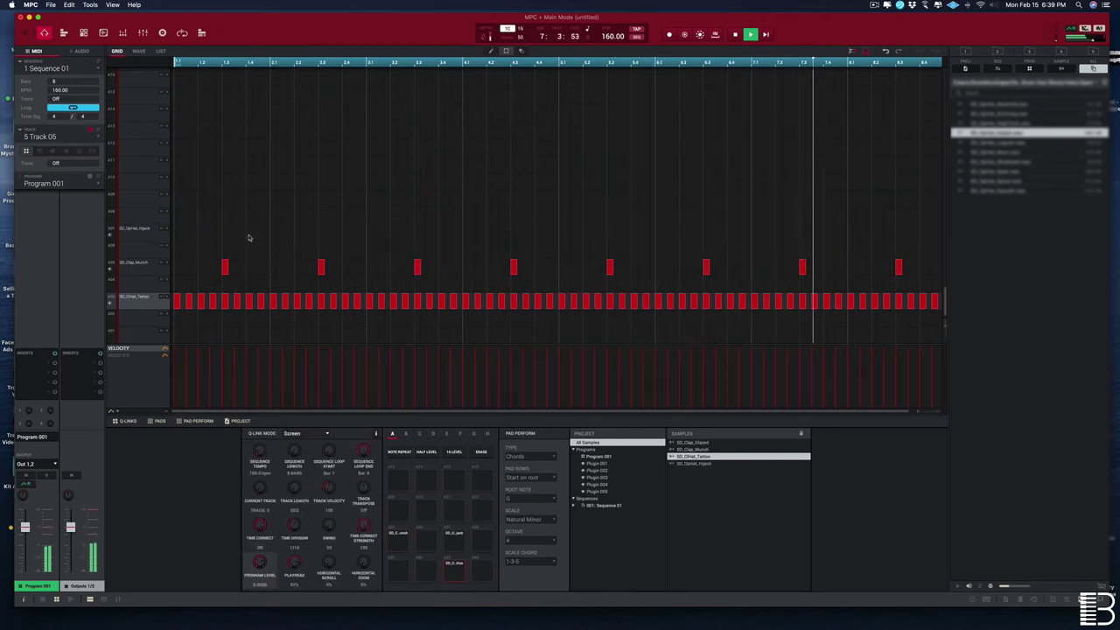
Place open hi-hats on beat 4 of bars 1 and 5 and beat 2 of bars 2 and 6, and lower their velocity to about half
{"action": "left_click", "coordinate": [248, 233]}
{"action": "left_click", "coordinate": [296, 233]}
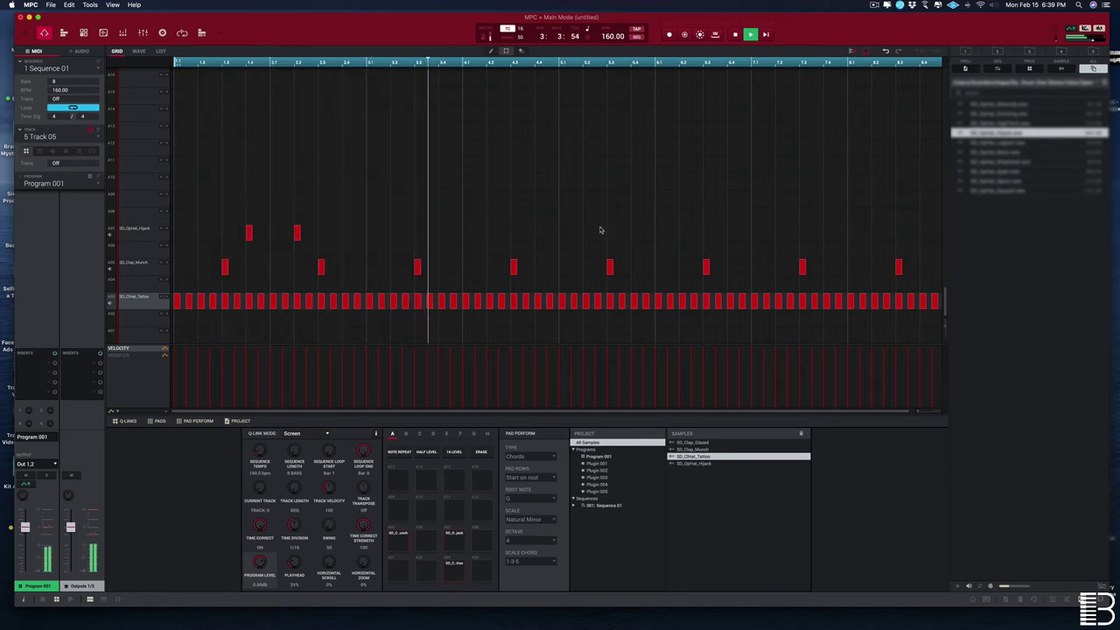
{"action": "left_click", "coordinate": [633, 234]}
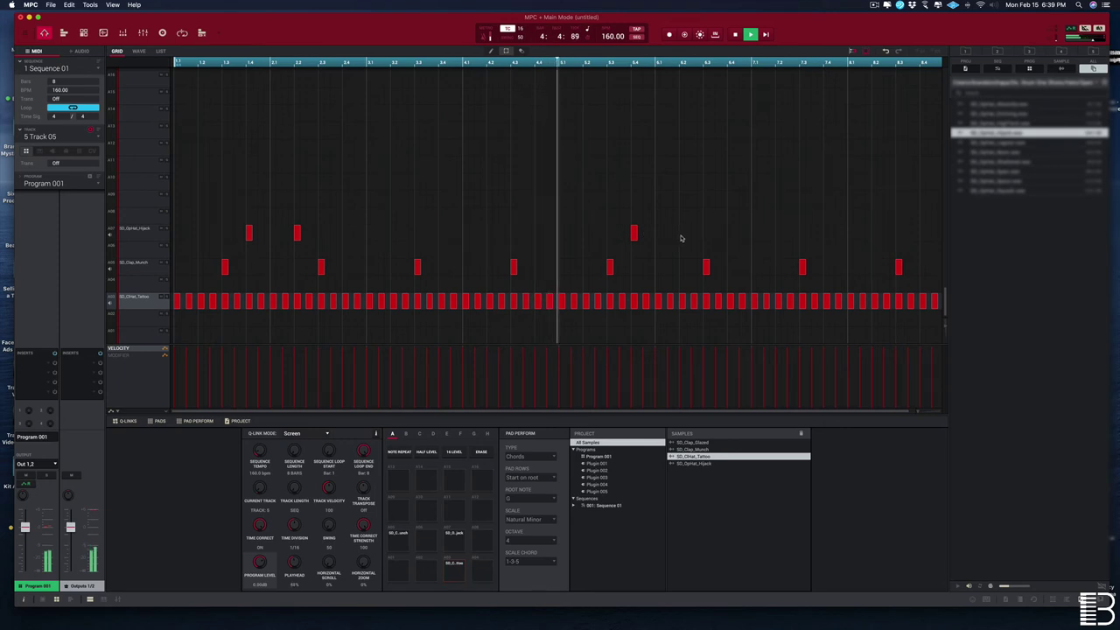
{"action": "left_click", "coordinate": [681, 234]}
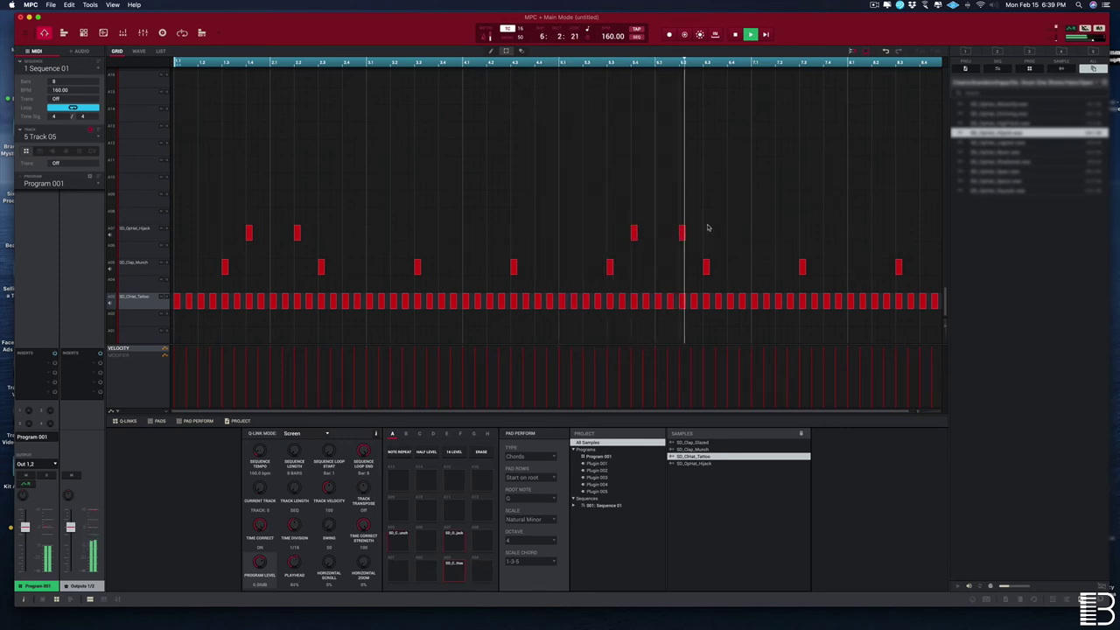
{"action": "left_click_drag", "start_coordinate": [707, 229], "coordinate": [167, 204]}
{"action": "left_click_drag", "start_coordinate": [244, 349], "coordinate": [250, 383]}
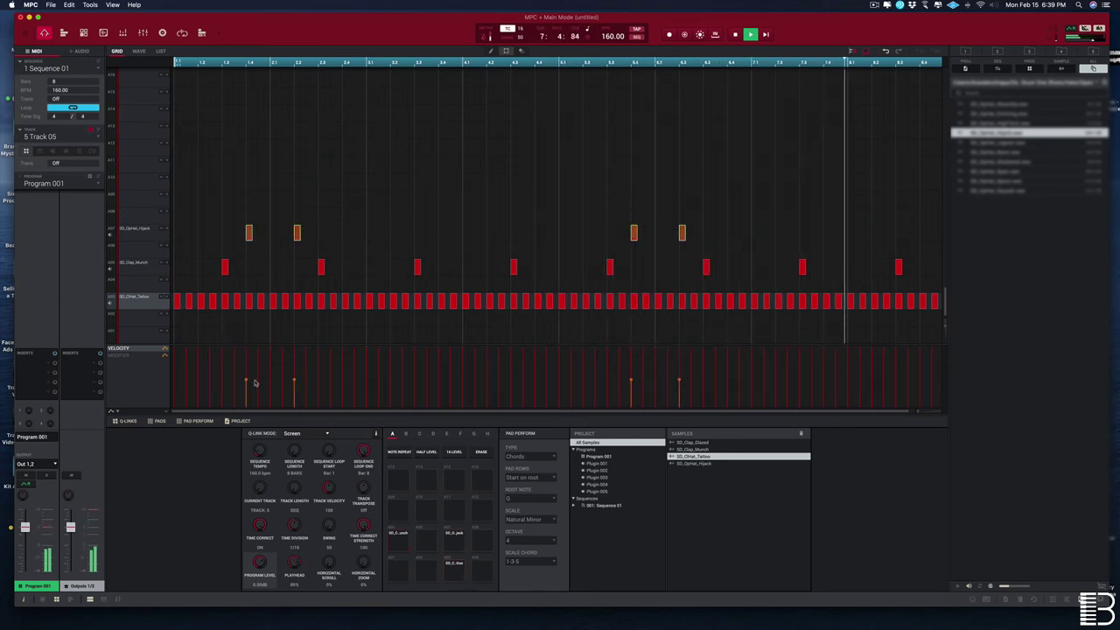
Go back to the kick folder, audition several kicks over the loop and load SD_Kick_Mesa on pad A01
{"action": "left_click", "coordinate": [1100, 85]}
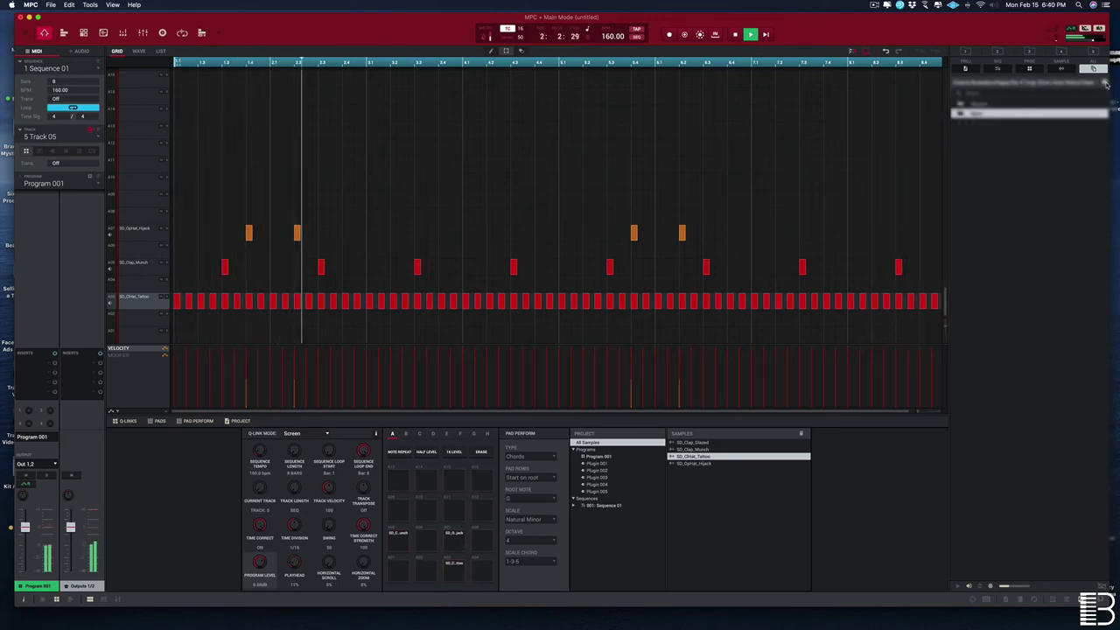
{"action": "left_click", "coordinate": [1105, 84]}
{"action": "left_click", "coordinate": [998, 143]}
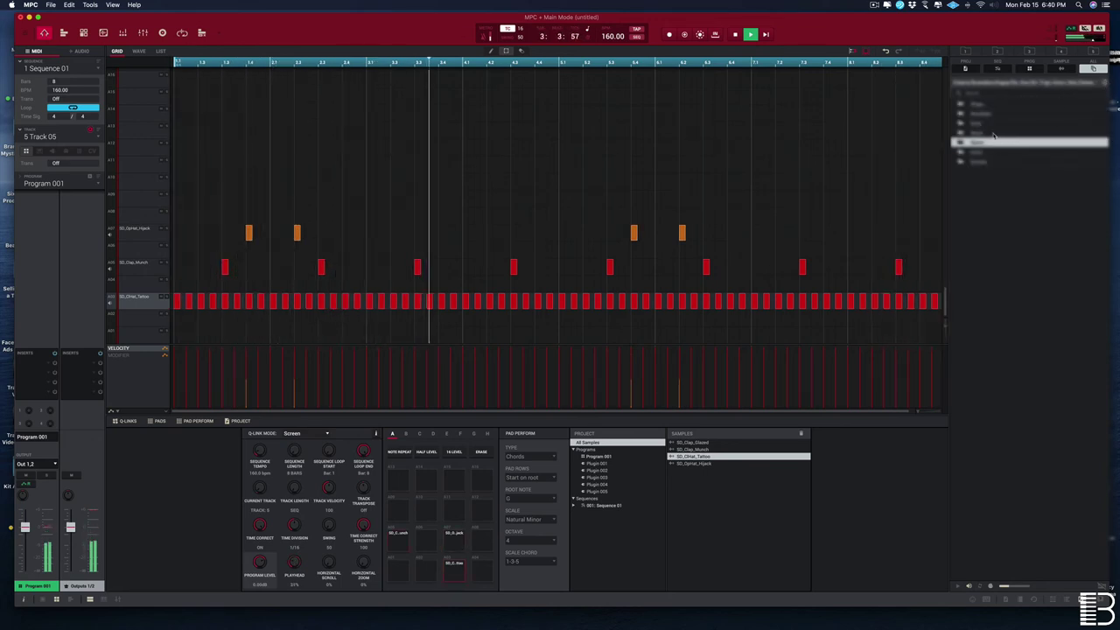
{"action": "double_click", "coordinate": [996, 142]}
{"action": "left_click", "coordinate": [1018, 143]}
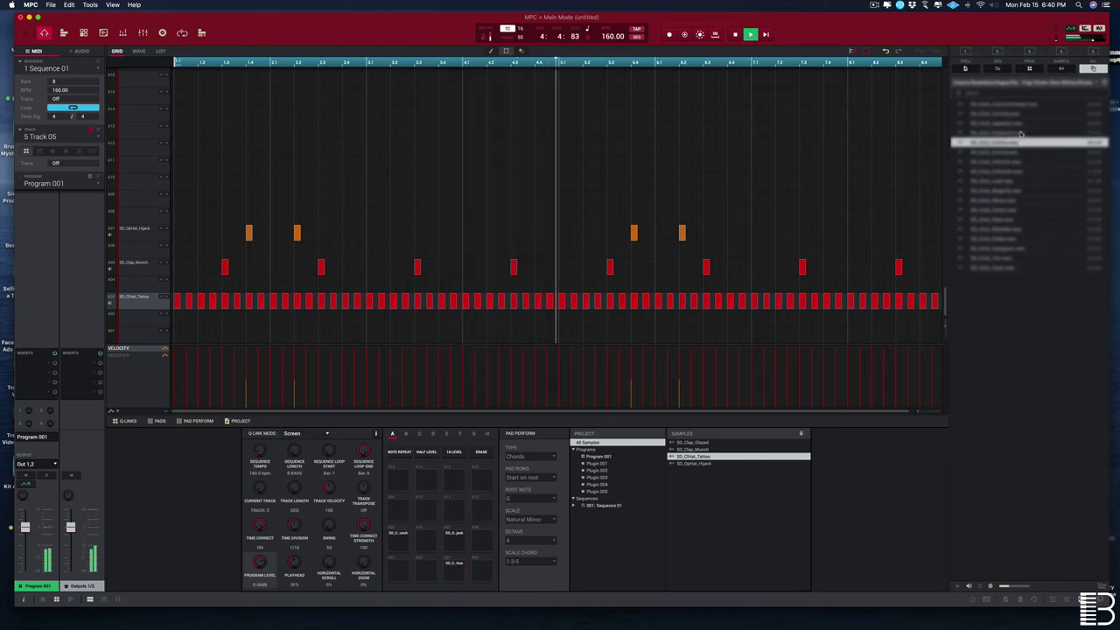
{"action": "left_click", "coordinate": [1019, 132]}
{"action": "left_click", "coordinate": [1017, 123]}
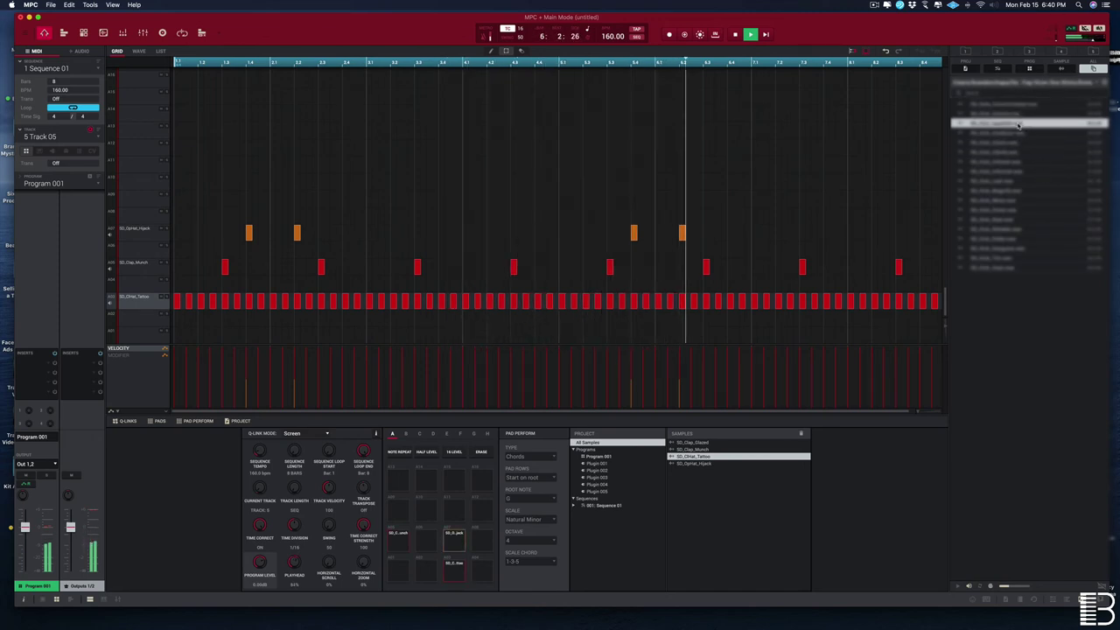
{"action": "left_click", "coordinate": [1025, 201]}
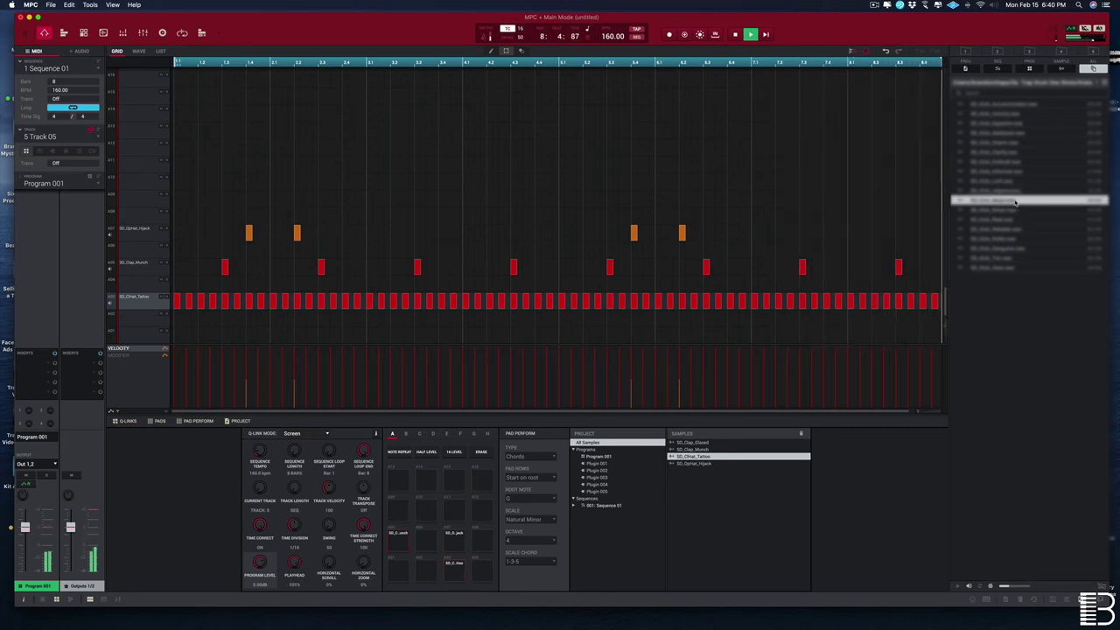
{"action": "left_click_drag", "start_coordinate": [1015, 201], "coordinate": [180, 348]}
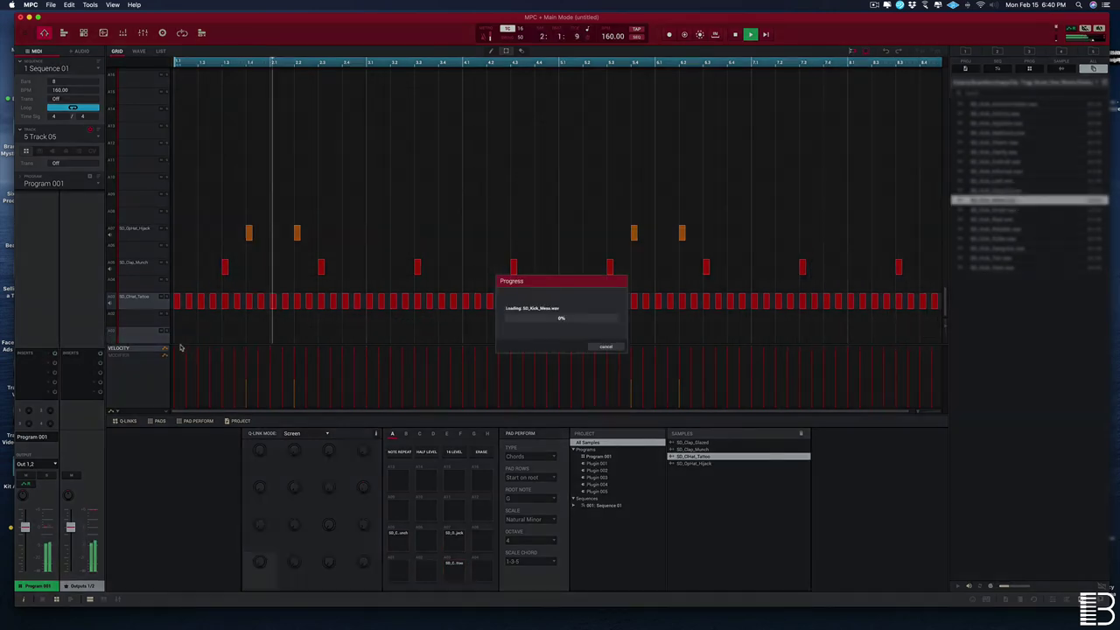
Place a syncopated kick pattern across bars 1 to 4, ending with two kicks a sixteenth apart on beat 4 of bar 4
{"action": "key", "text": "space"}
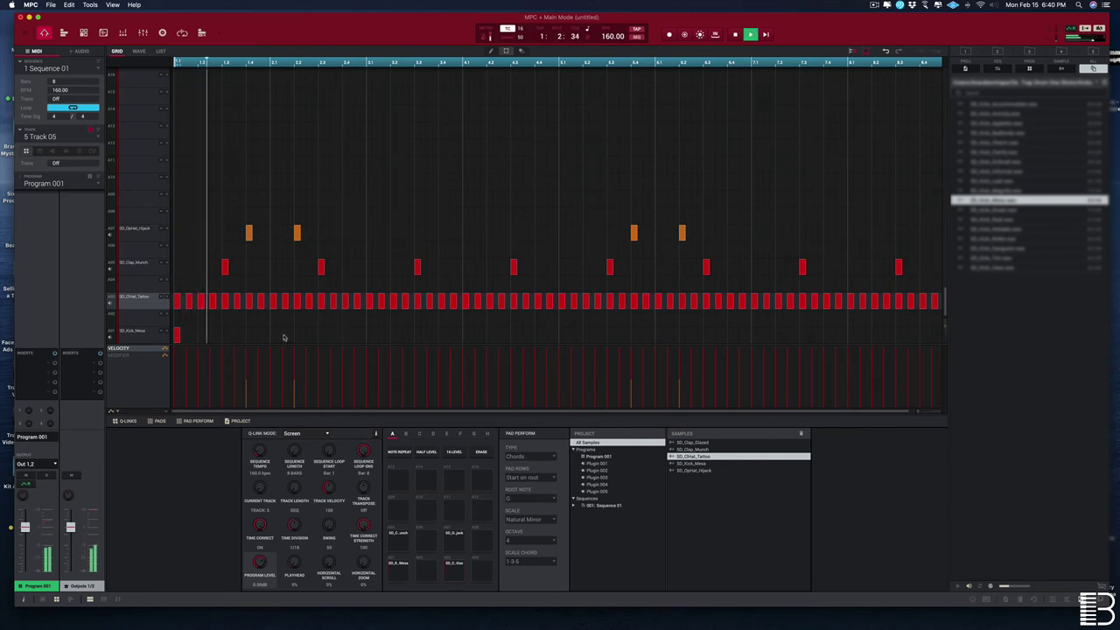
{"action": "double_click", "coordinate": [344, 335]}
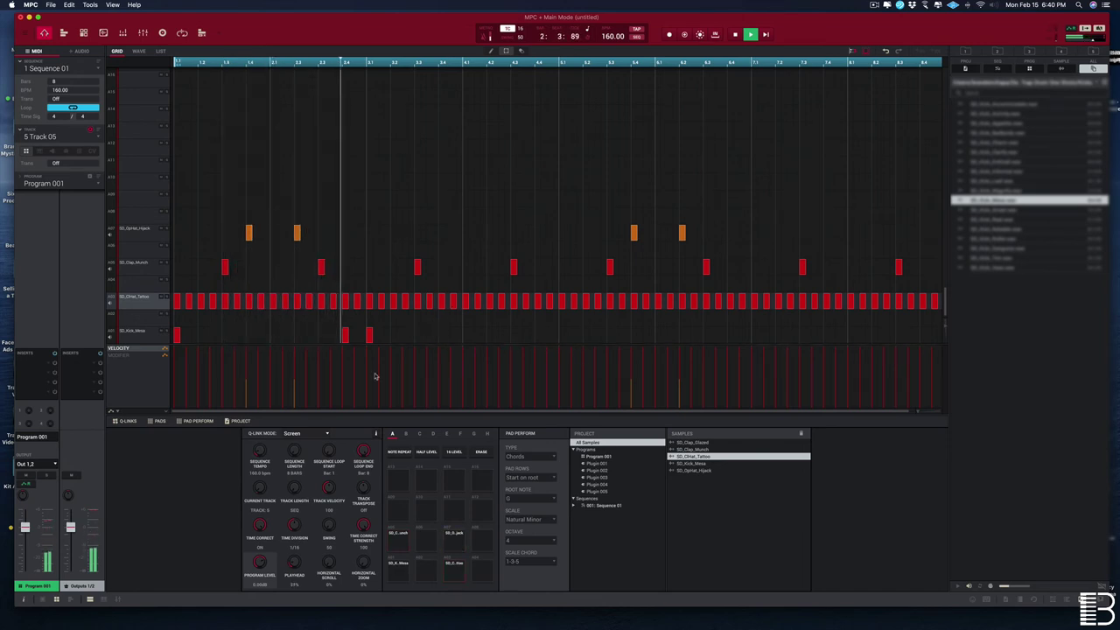
{"action": "double_click", "coordinate": [487, 336]}
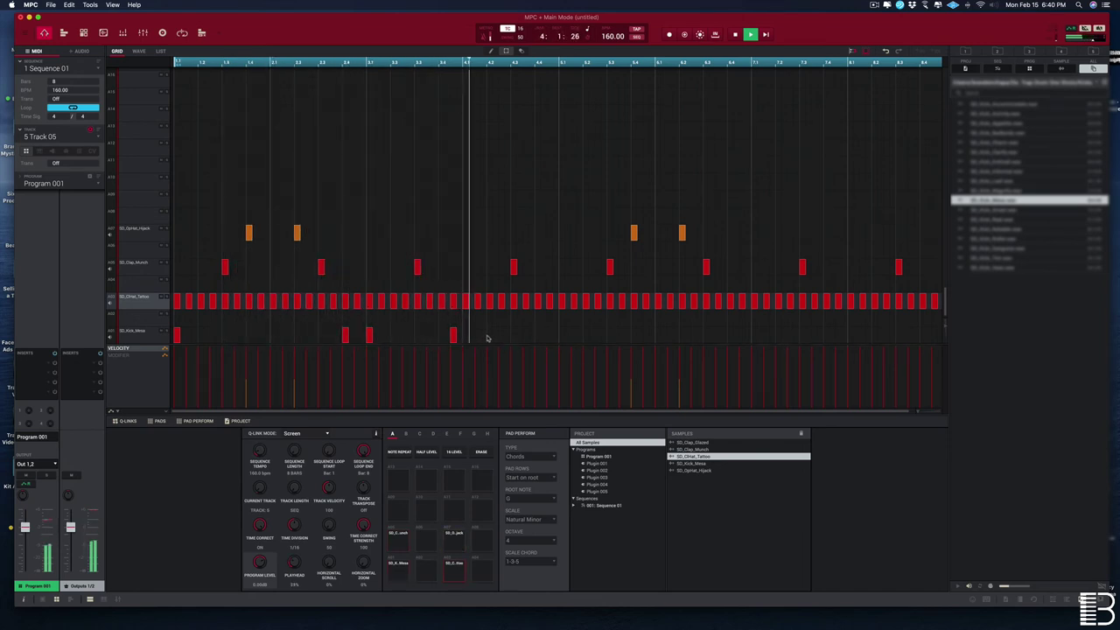
{"action": "double_click", "coordinate": [538, 336]}
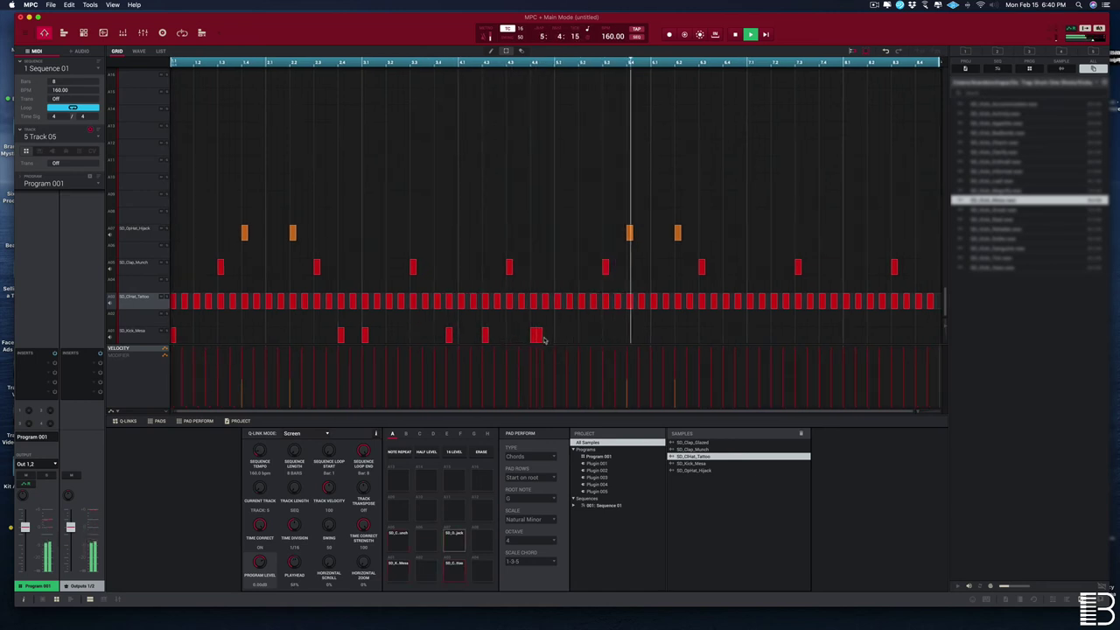
Lower the velocity of the last kick in bar 4 and replay the loop
{"action": "left_click_drag", "start_coordinate": [541, 339], "coordinate": [542, 341]}
{"action": "key", "text": "space"}
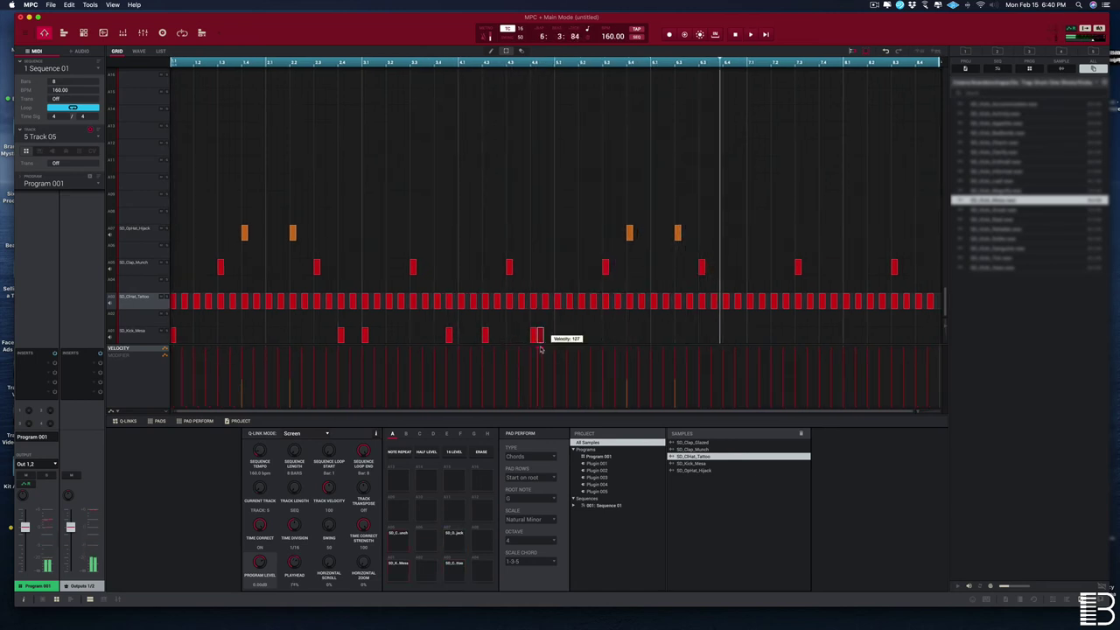
{"action": "key", "text": "space"}
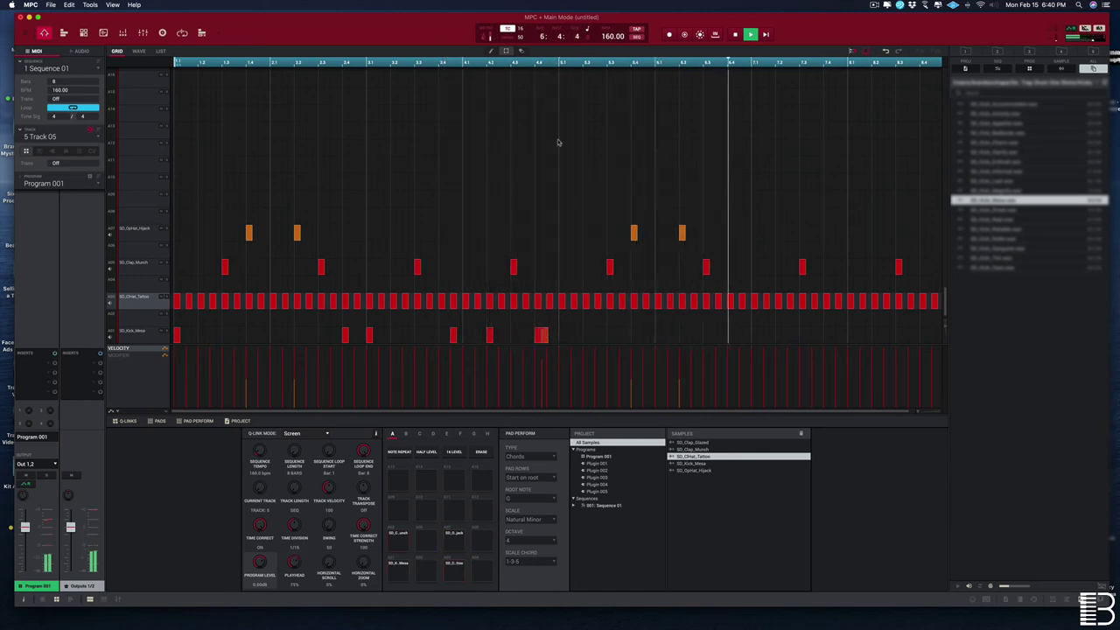
Set the time correct division to 1/32T and nudge the last kick in bar 4 slightly earlier, to 4:4:23, checking it against the loop
{"action": "left_click", "coordinate": [519, 28]}
{"action": "left_click", "coordinate": [533, 142]}
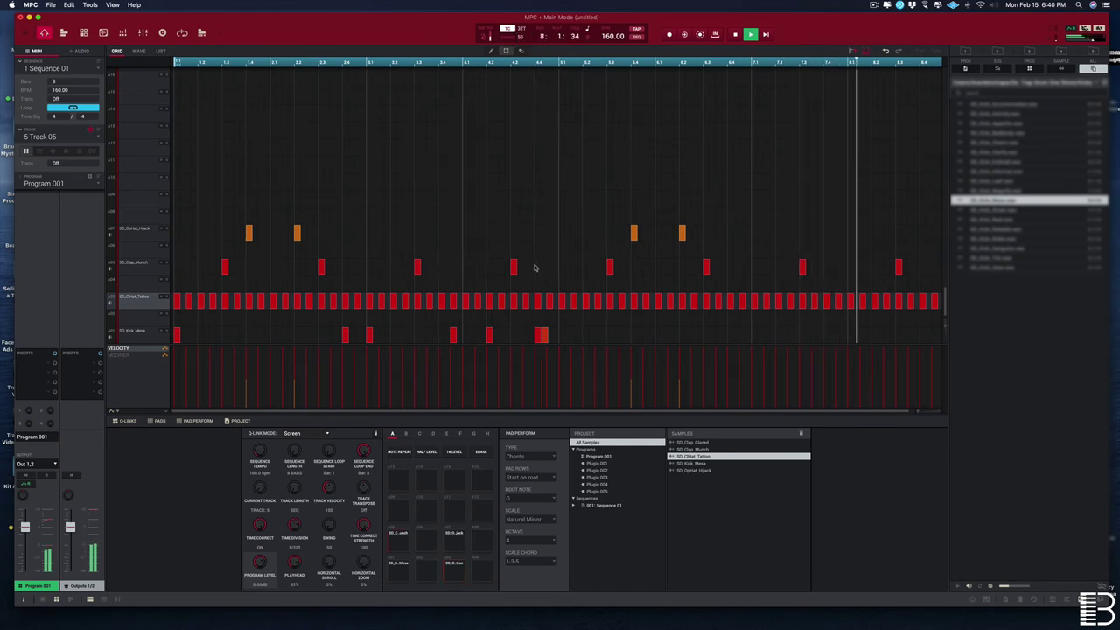
{"action": "left_click", "coordinate": [543, 334]}
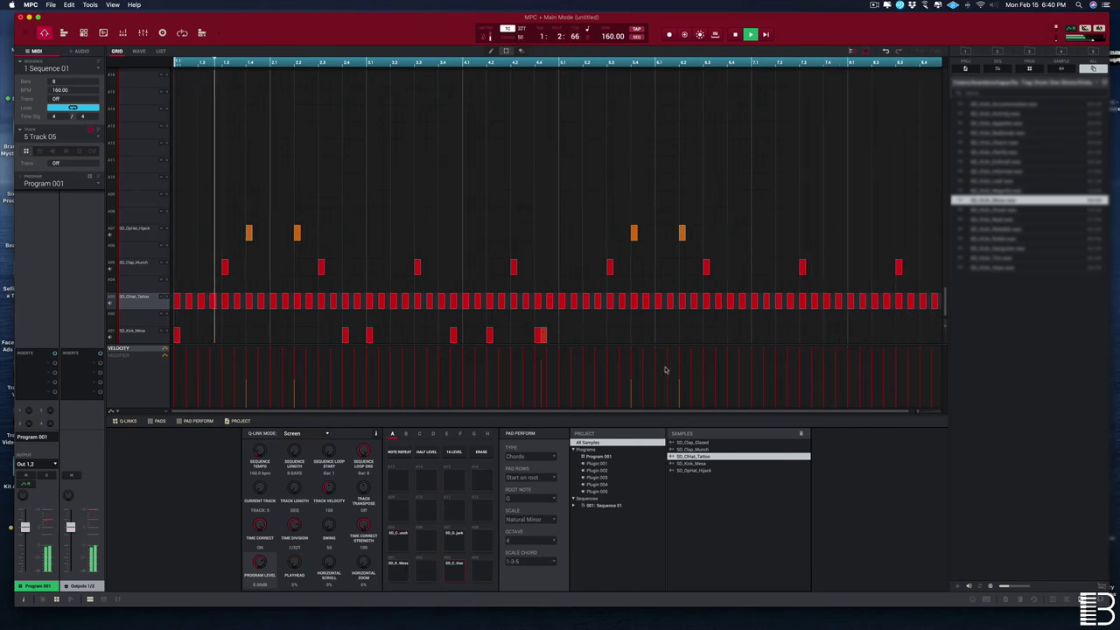
{"action": "left_click_drag", "start_coordinate": [918, 411], "coordinate": [925, 407]}
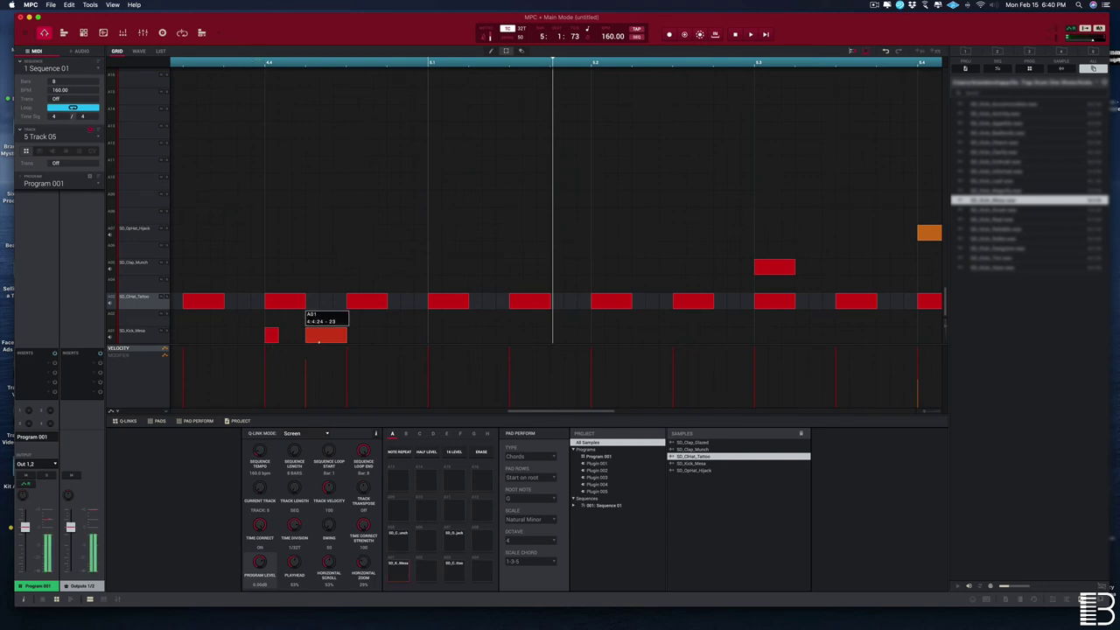
{"action": "key", "text": "space"}
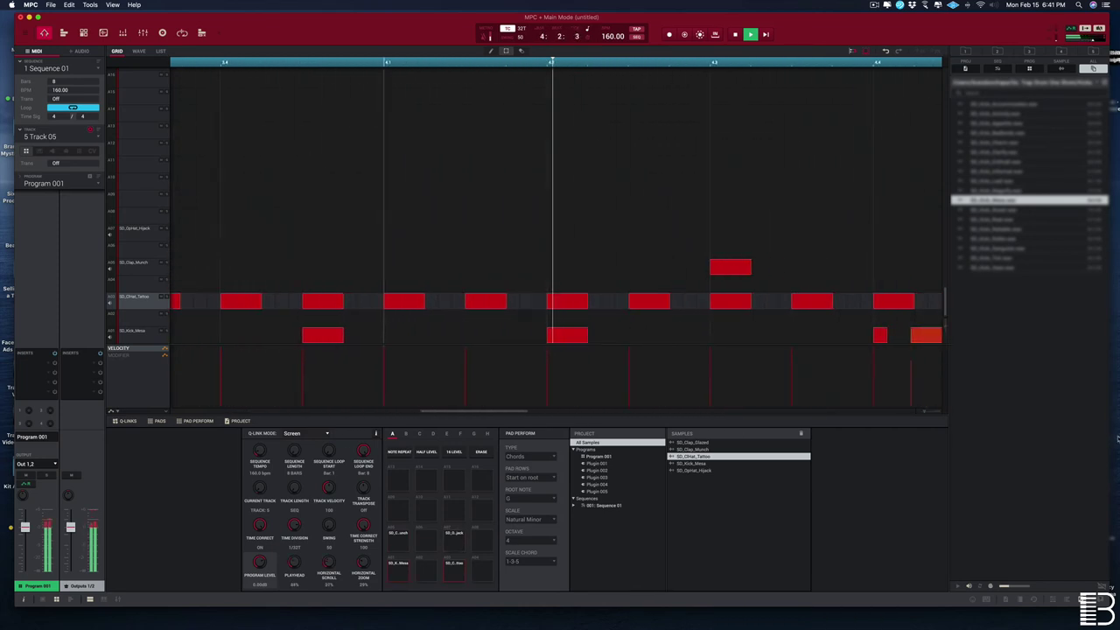
{"action": "key", "text": "space"}
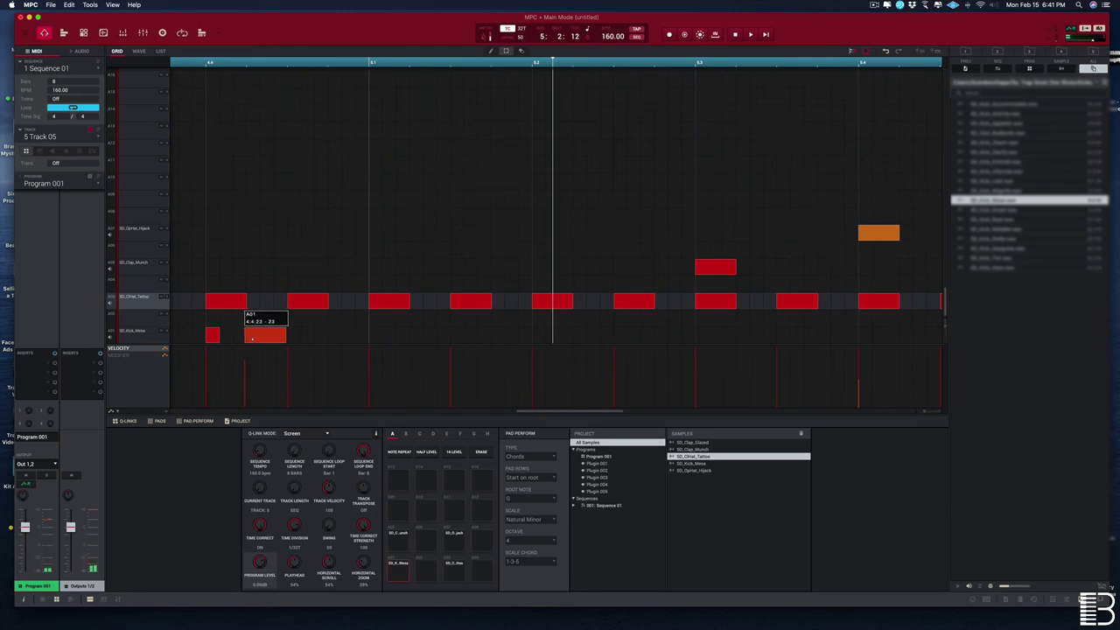
Fine-tune the timing of the last kick in bar 4, comparing slightly earlier and later placements against the playing loop
{"action": "key", "text": "space"}
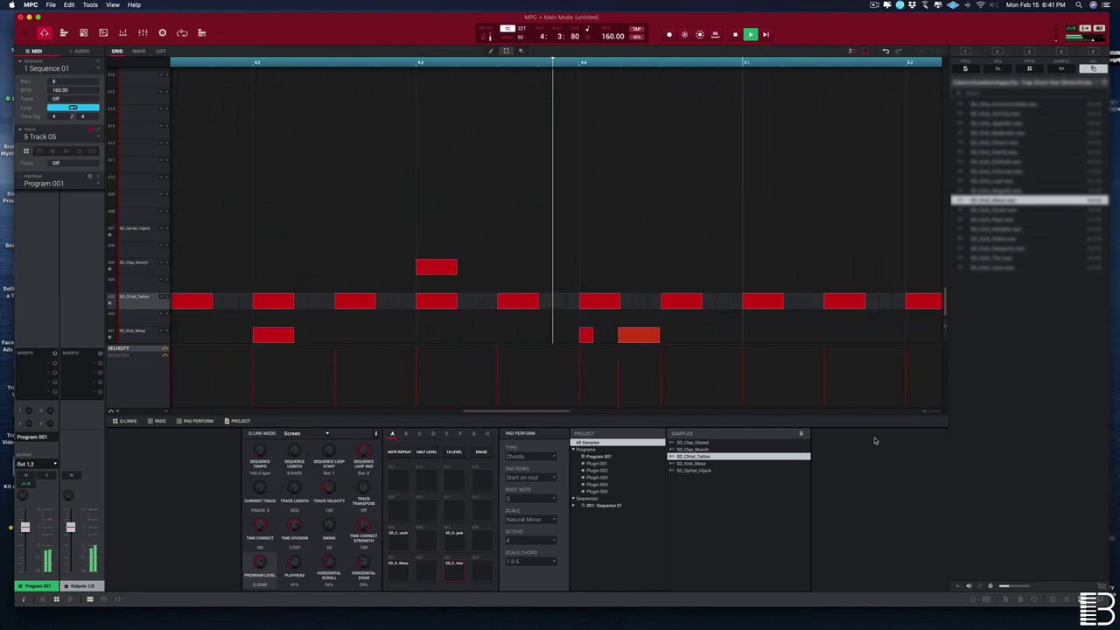
{"action": "key", "text": "space"}
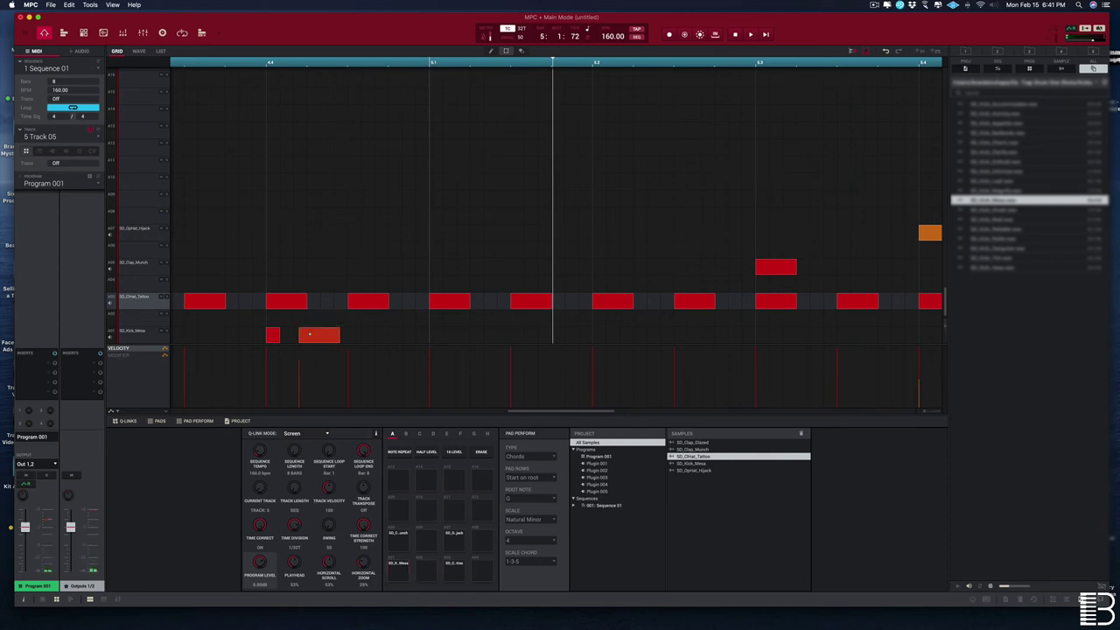
{"action": "key", "text": "space"}
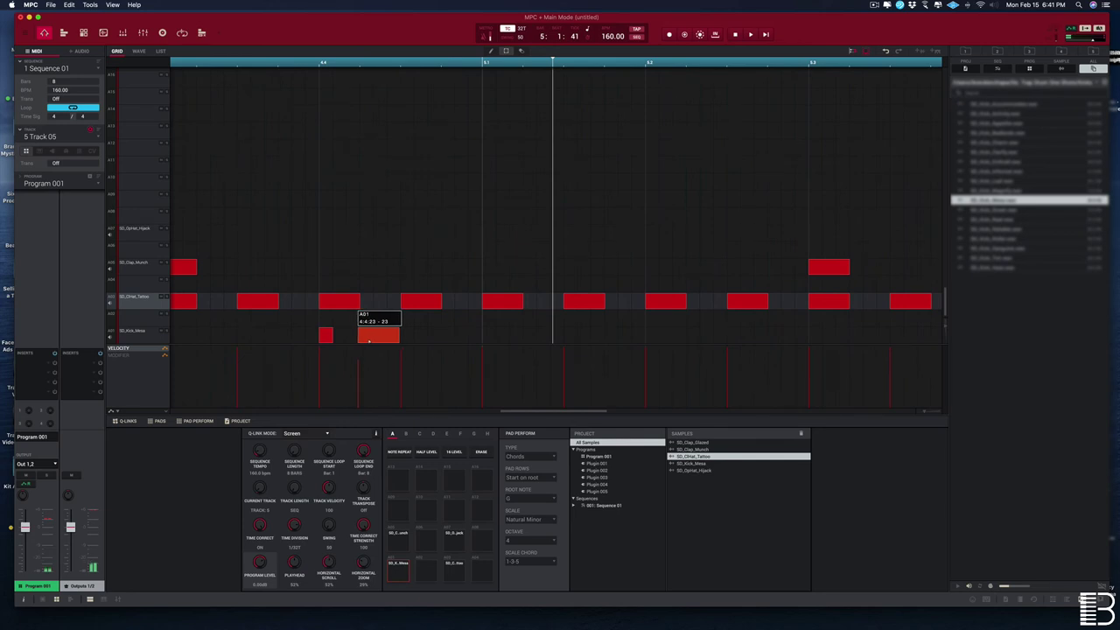
{"action": "key", "text": "space"}
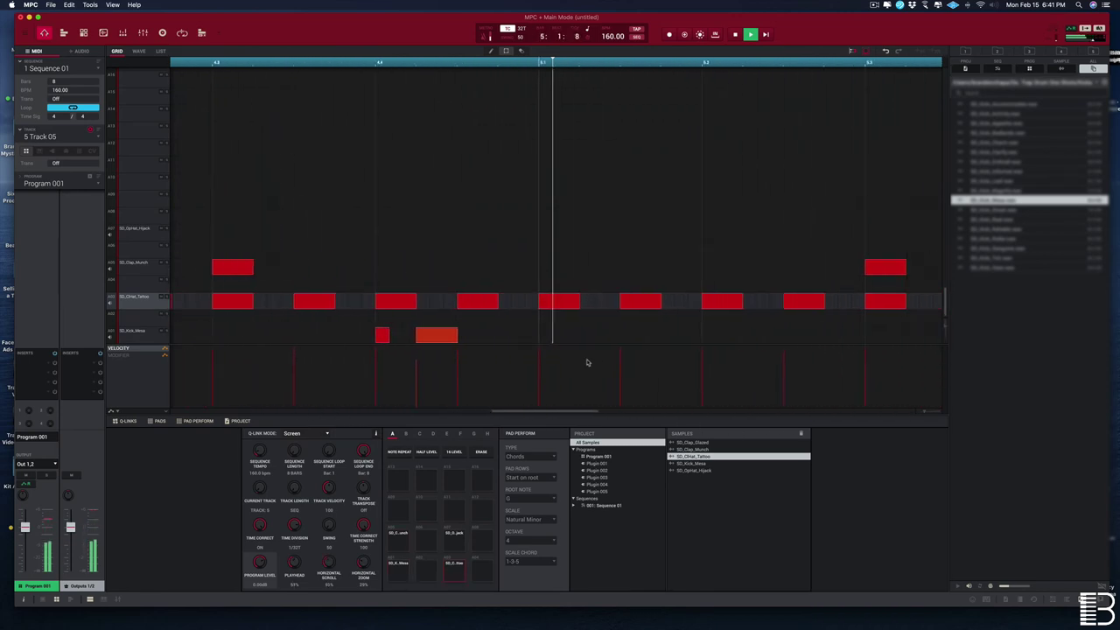
{"action": "key", "text": "space"}
{"action": "key", "text": "space"}
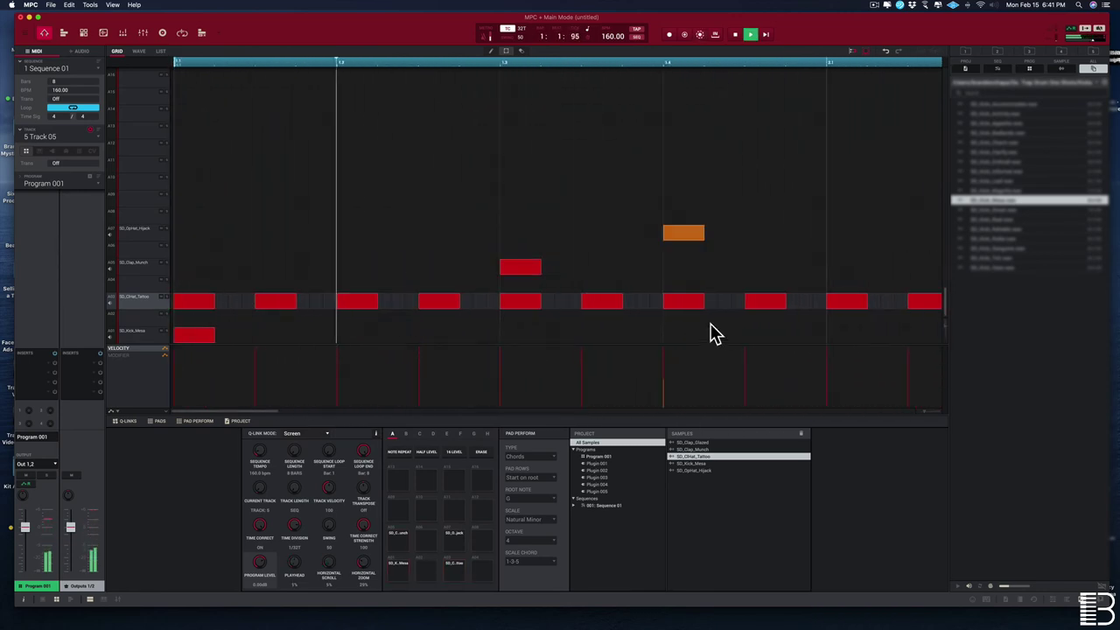
Copy all the kick notes from bars 1 to 4 into bars 5 to 8 and replay the loop
{"action": "left_click_drag", "start_coordinate": [936, 413], "coordinate": [880, 425]}
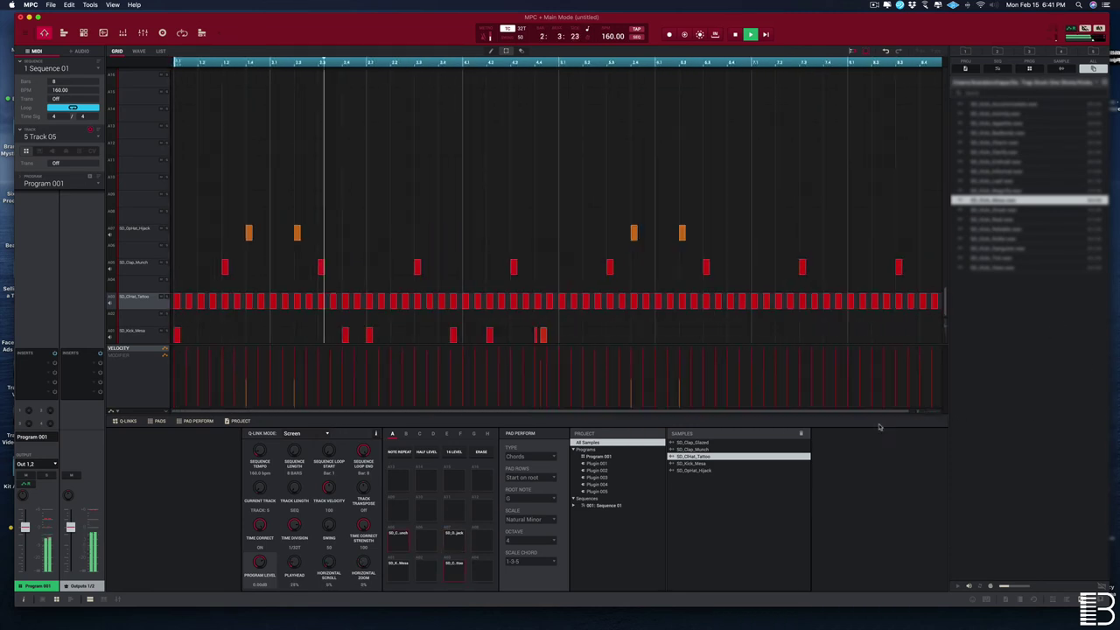
{"action": "left_click_drag", "start_coordinate": [574, 336], "coordinate": [173, 342]}
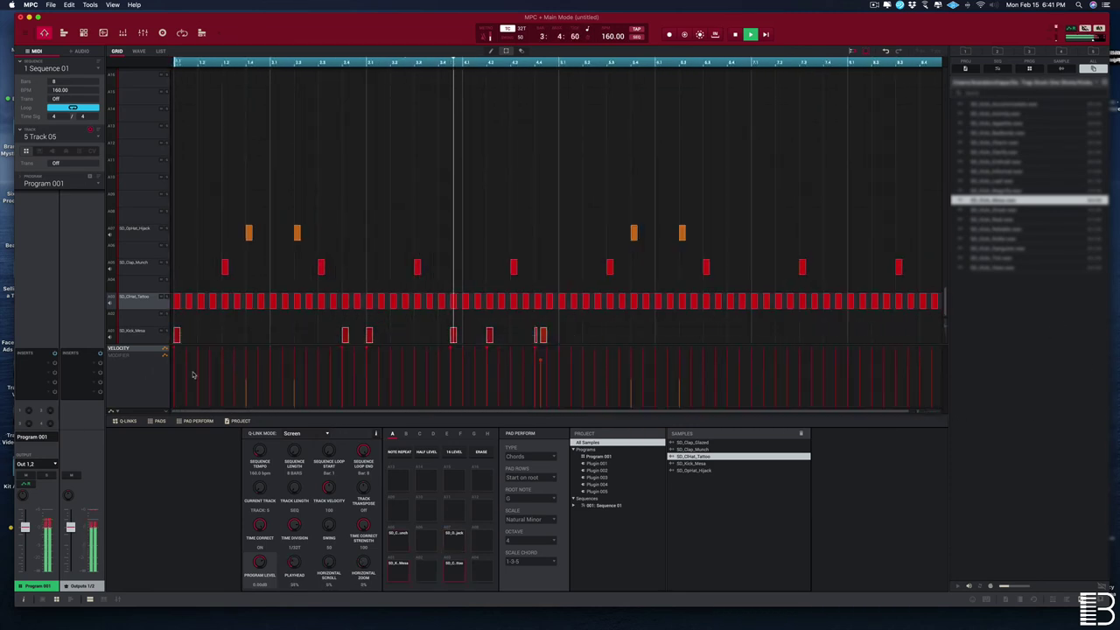
{"action": "key", "text": "space"}
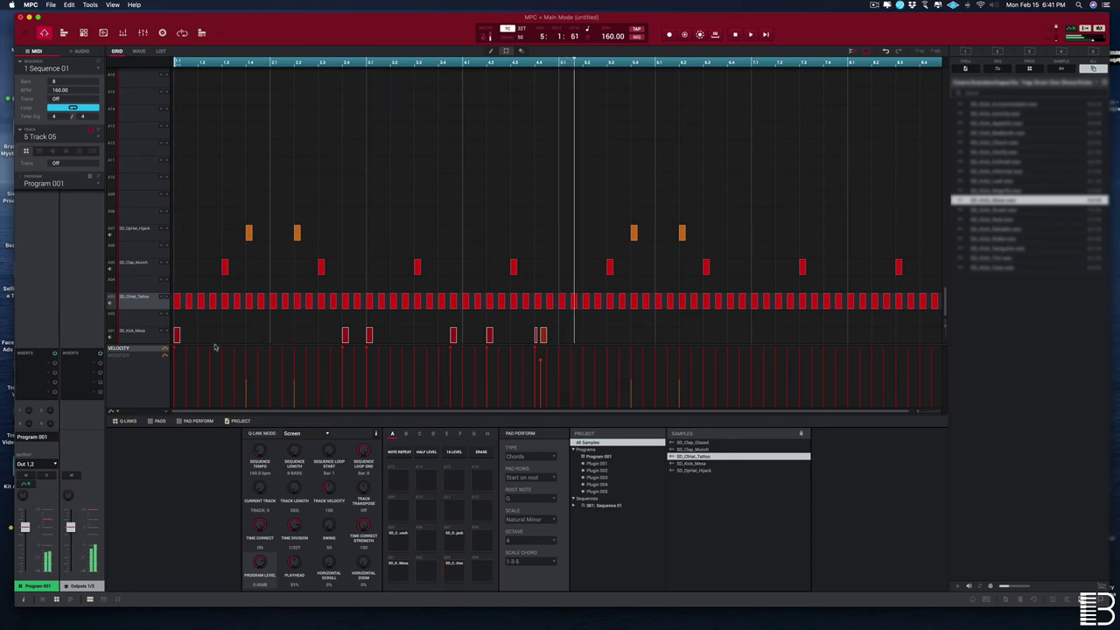
{"action": "left_click_drag", "start_coordinate": [175, 340], "coordinate": [562, 348]}
{"action": "key", "text": "space"}
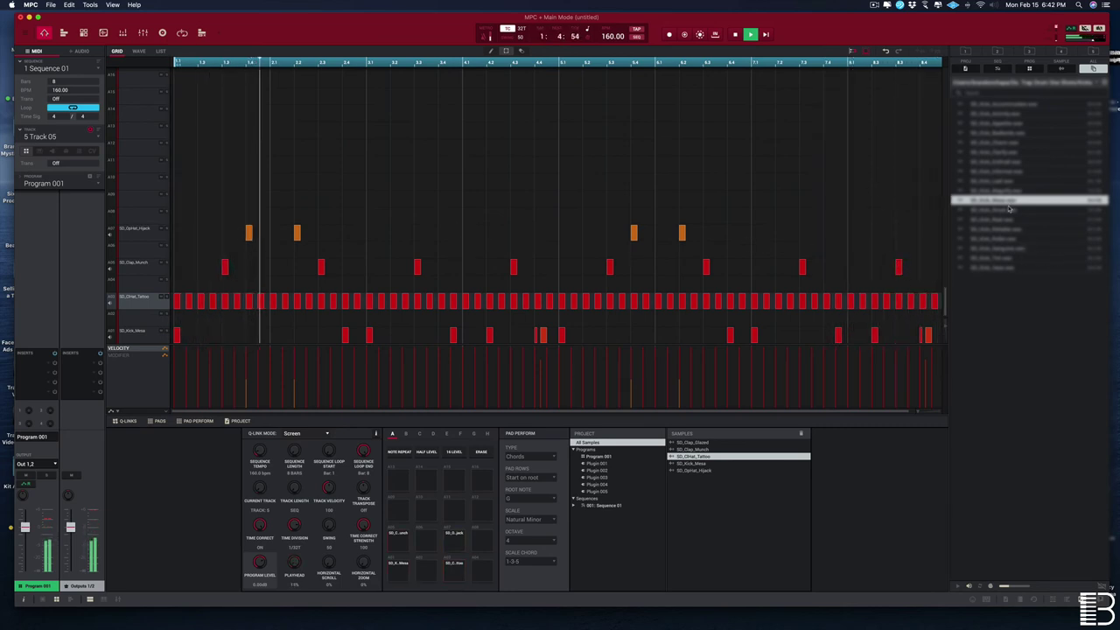
Switch the sample browser to the 808 folder and audition several 808s over the loop
{"action": "left_click", "coordinate": [1104, 82]}
{"action": "left_click", "coordinate": [1102, 82]}
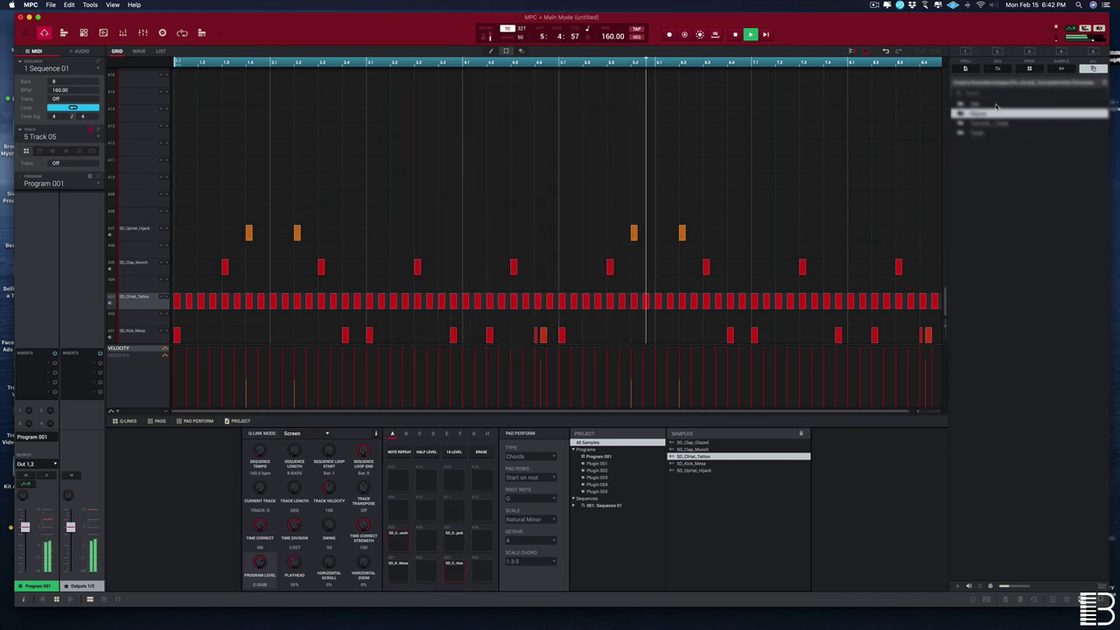
{"action": "double_click", "coordinate": [993, 104]}
{"action": "left_click", "coordinate": [1019, 172]}
{"action": "left_click", "coordinate": [1032, 213]}
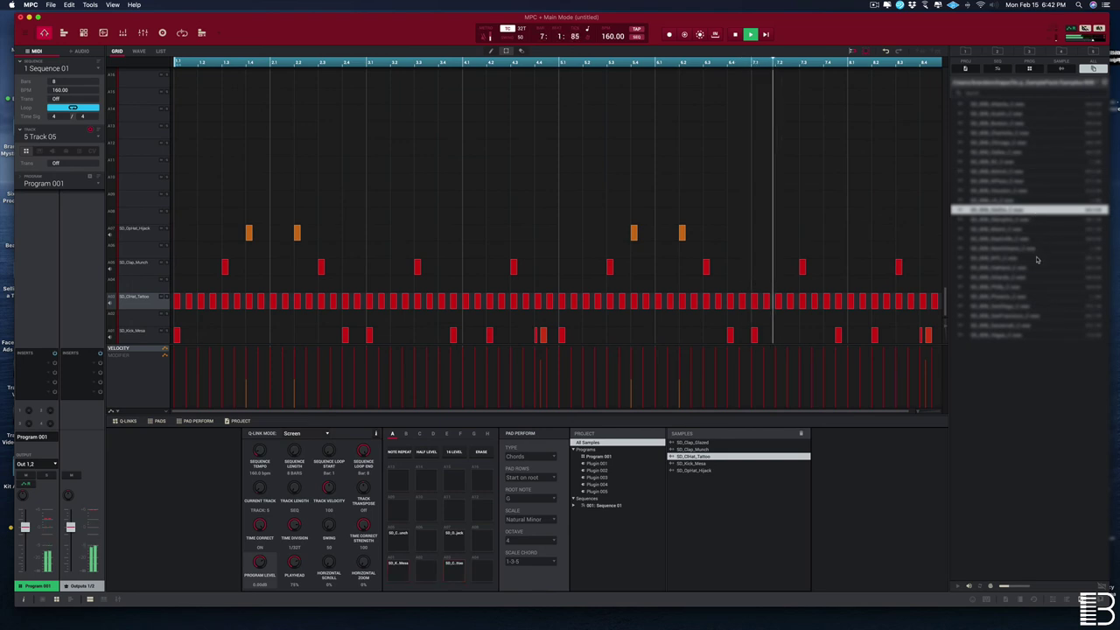
{"action": "left_click", "coordinate": [1025, 259]}
{"action": "left_click", "coordinate": [1019, 237]}
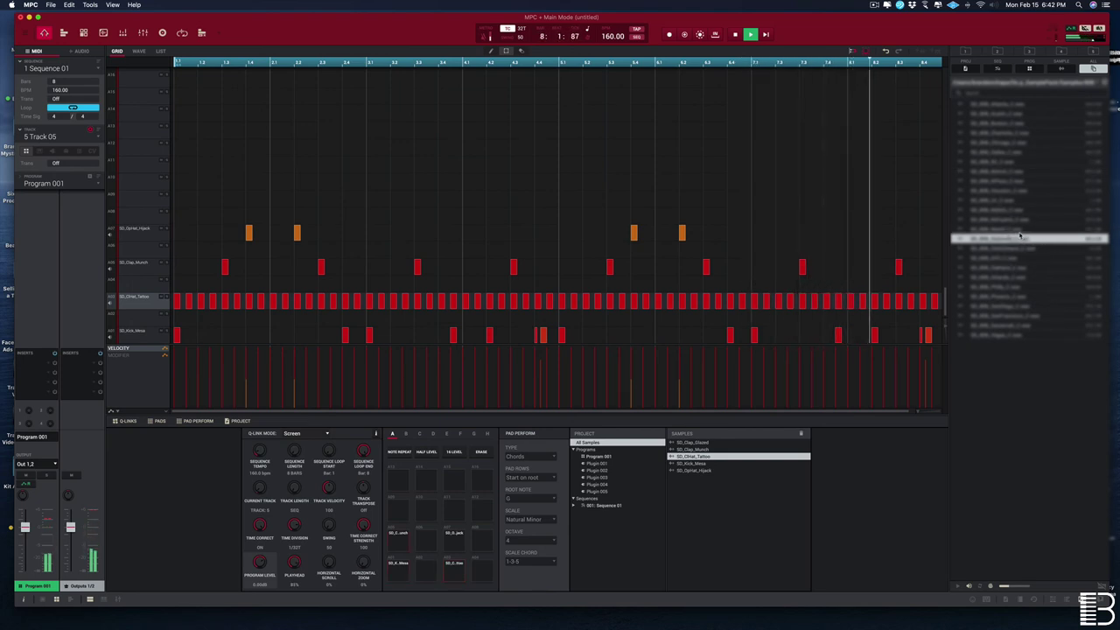
{"action": "left_click", "coordinate": [1030, 307]}
{"action": "left_click", "coordinate": [1030, 273]}
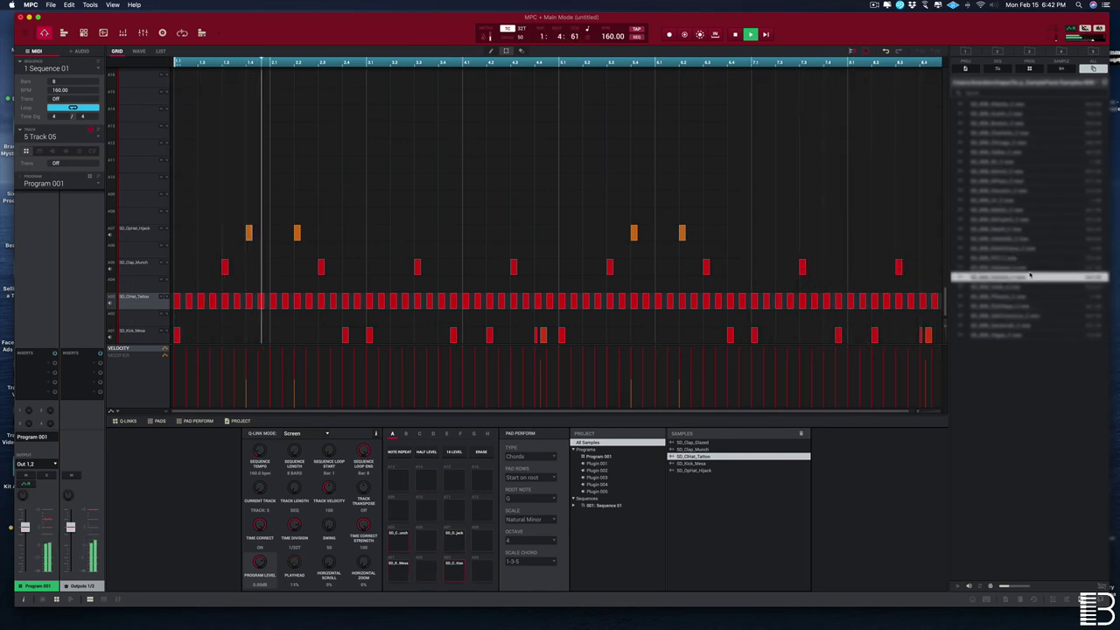
Audition the 808s near the start of the list and load SD_808_Atlanta_C on pad A02
{"action": "left_click", "coordinate": [1019, 149]}
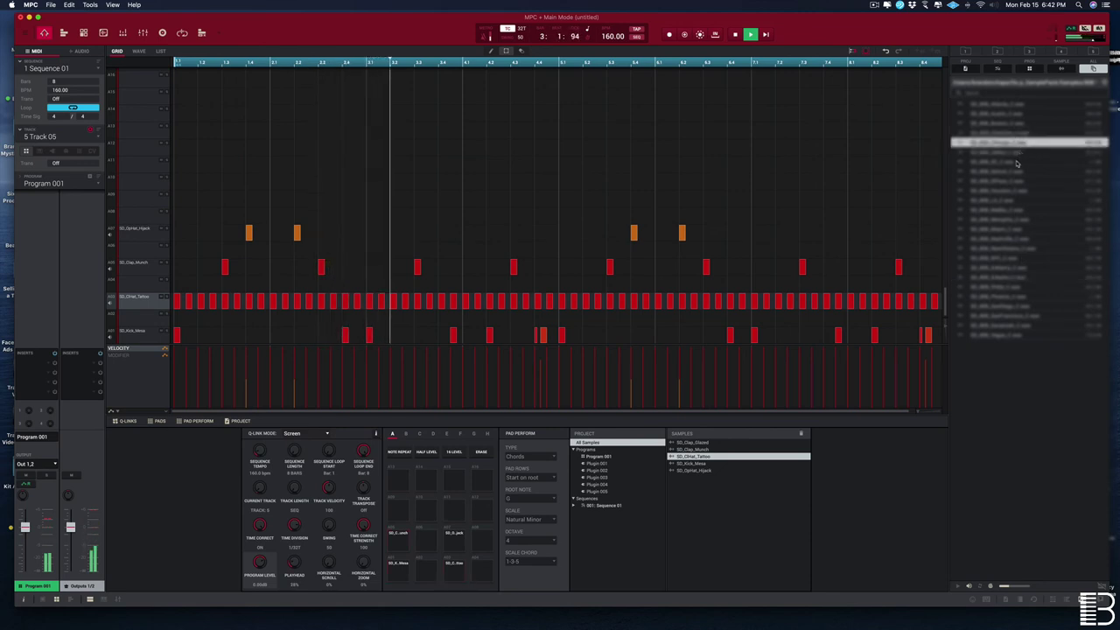
{"action": "left_click", "coordinate": [1029, 154]}
{"action": "left_click", "coordinate": [1035, 134]}
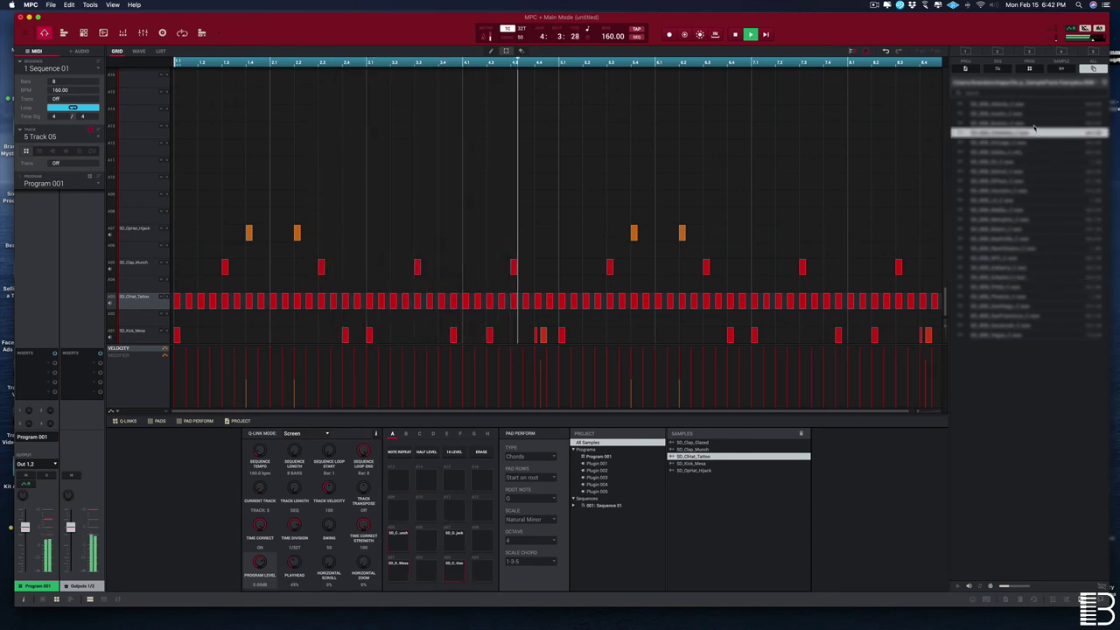
{"action": "left_click", "coordinate": [1034, 123]}
{"action": "left_click", "coordinate": [1033, 112]}
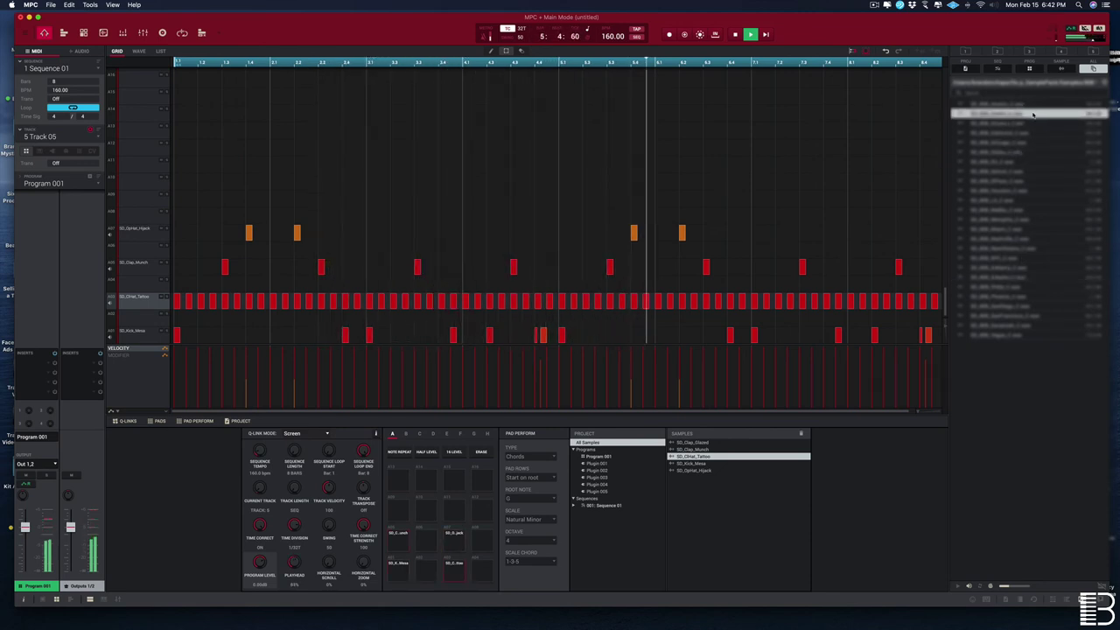
{"action": "key", "text": "Up"}
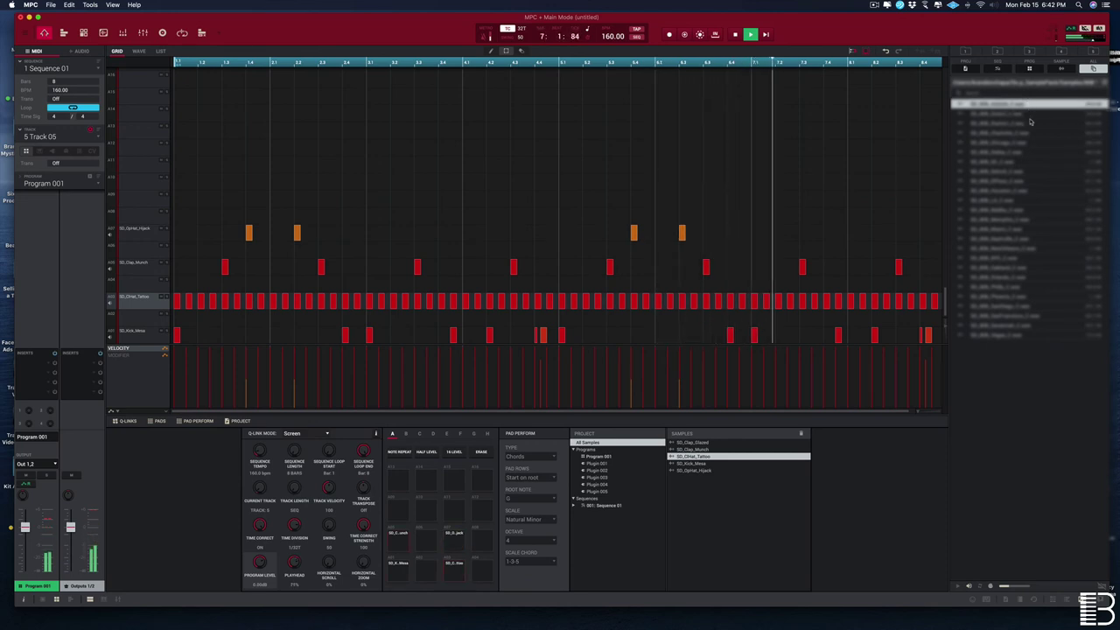
{"action": "left_click_drag", "start_coordinate": [1025, 106], "coordinate": [144, 322]}
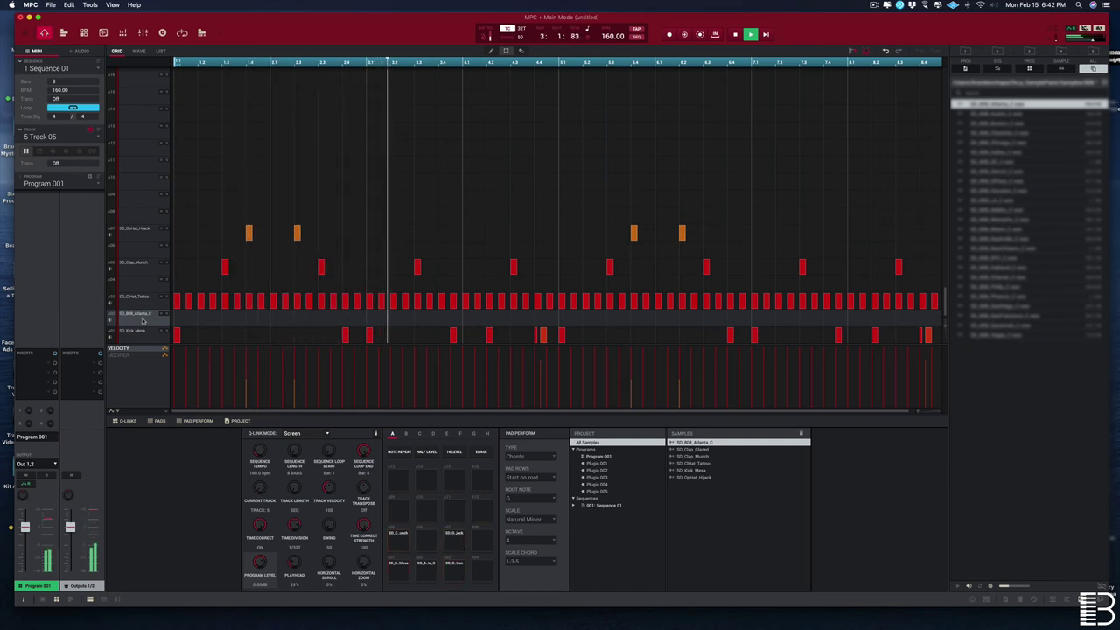
Copy all SD_Kick_Mesa notes across the eight bars onto the SD_808_Atlanta_C row so the 808 doubles the kick
{"action": "left_click", "coordinate": [148, 336]}
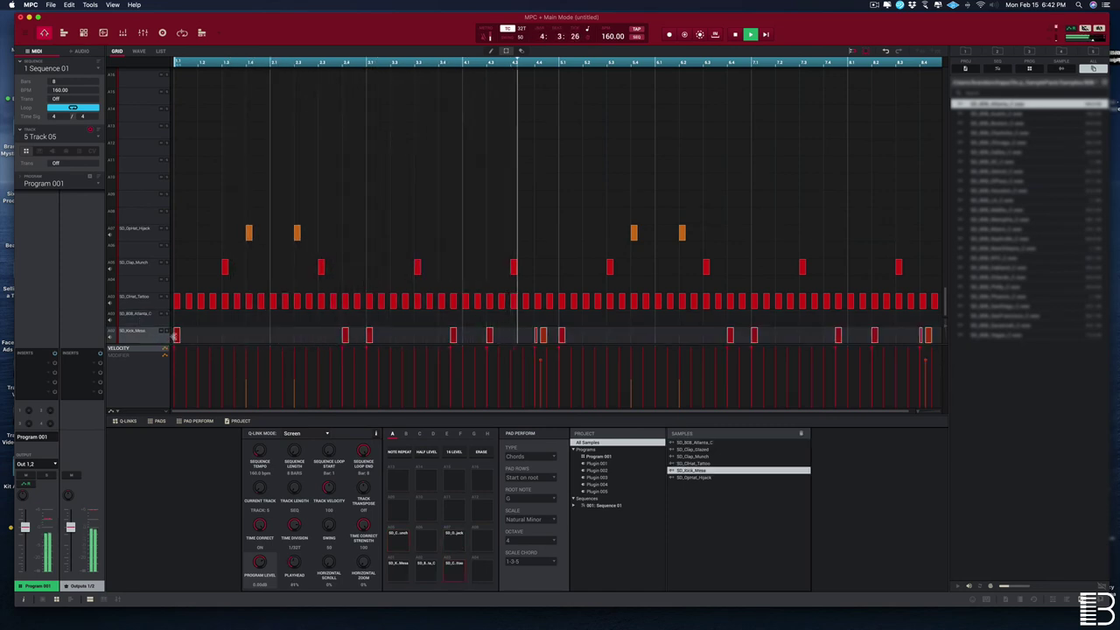
{"action": "left_click_drag", "start_coordinate": [177, 336], "coordinate": [177, 319]}
{"action": "left_click", "coordinate": [147, 315]}
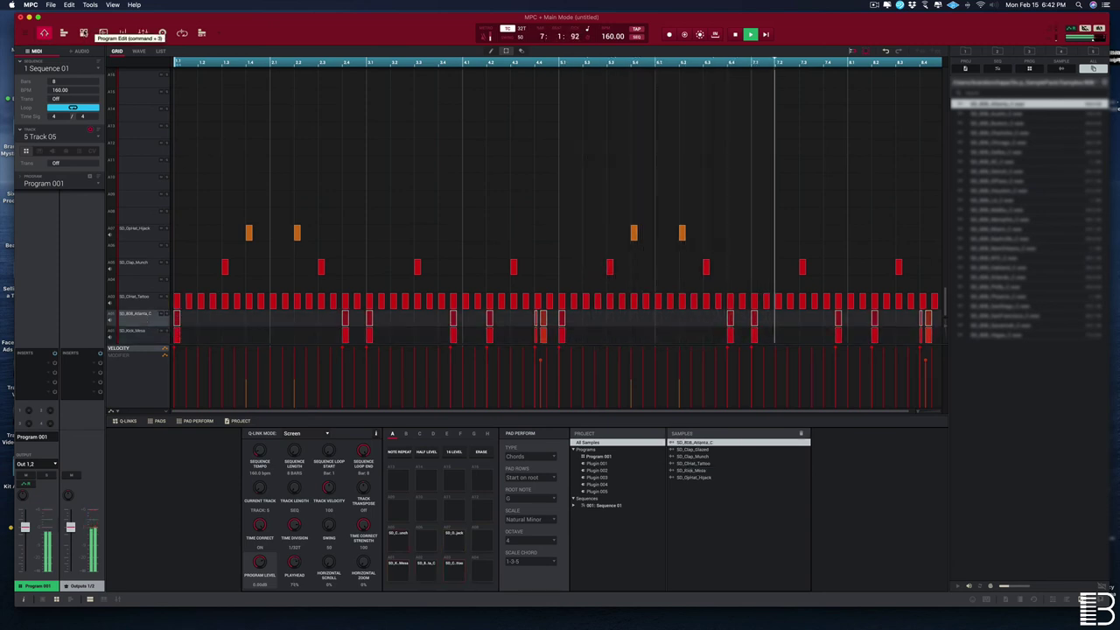
Set the Q-Link mode to Pad Scene, tune the 808 pad to -5 and replay the loop
{"action": "key", "text": "space"}
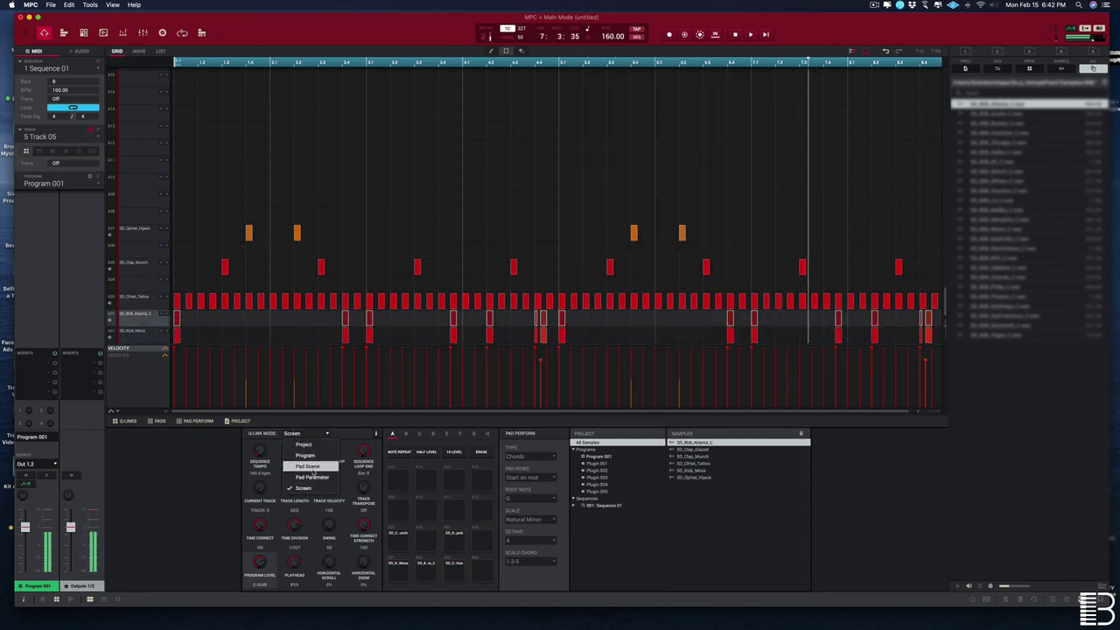
{"action": "left_click", "coordinate": [313, 468]}
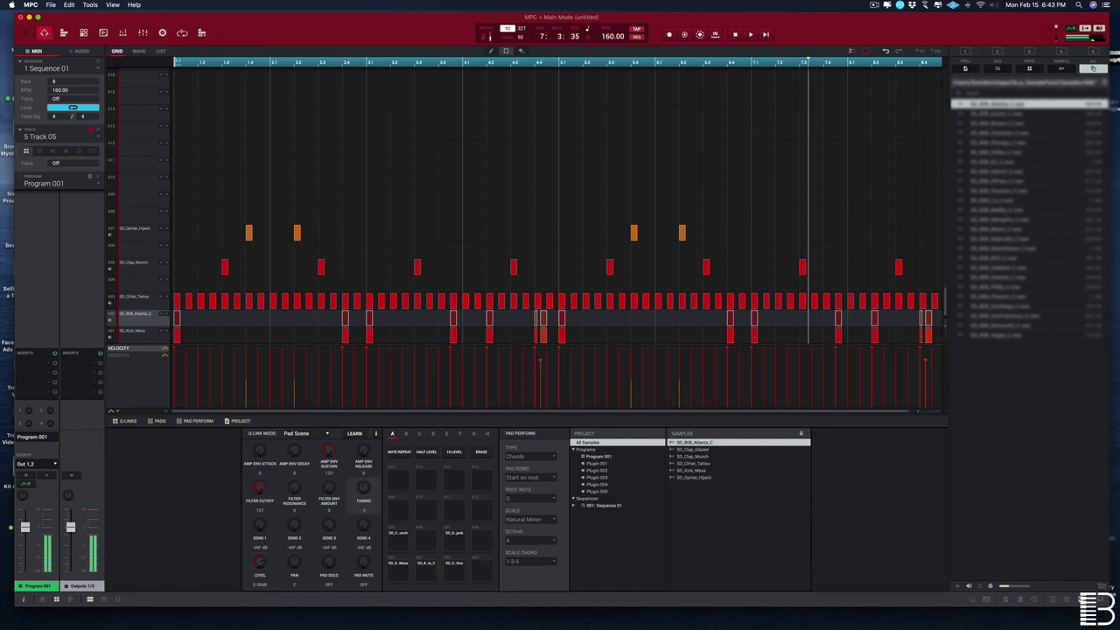
{"action": "key", "text": "space"}
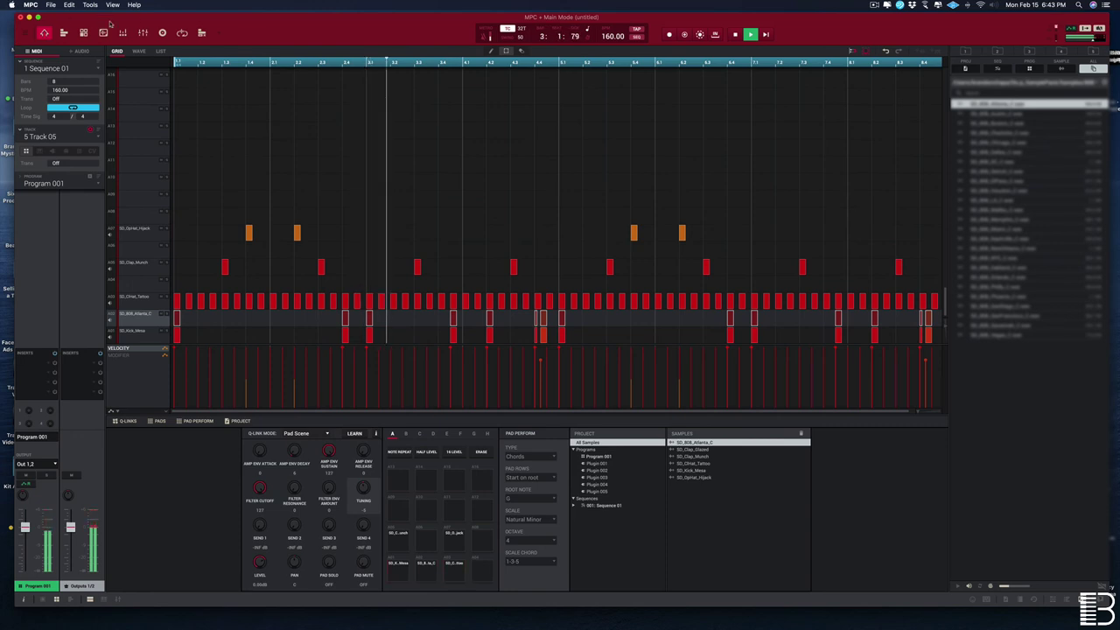
Lower the level of the 808 on pad A02 to about -0.9 dB in the pad mixer
{"action": "left_click", "coordinate": [146, 33]}
{"action": "left_click", "coordinate": [122, 32]}
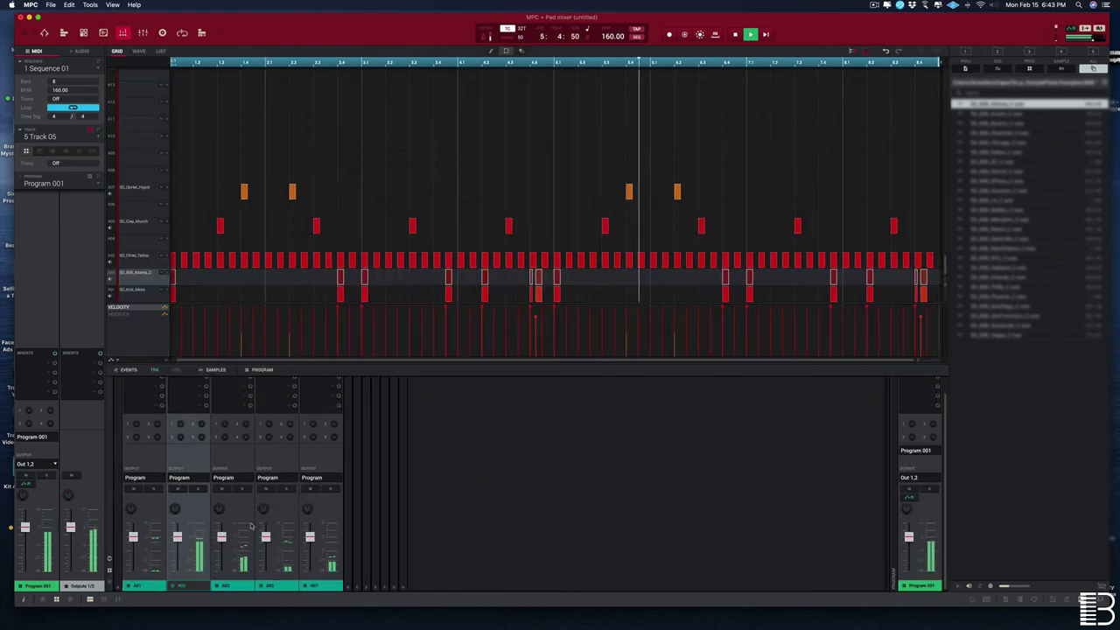
{"action": "left_click_drag", "start_coordinate": [176, 535], "coordinate": [178, 543]}
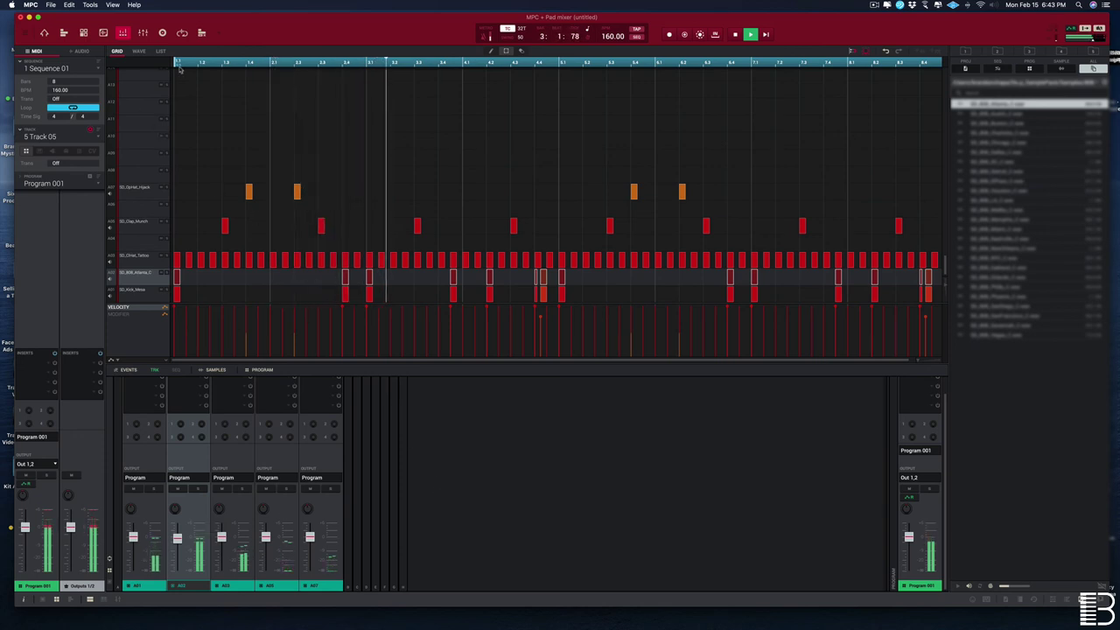
Glance at the track overview, return to track 5's grid and lower every second closed hi-hat's velocity to 117, checking it against the loop
{"action": "left_click", "coordinate": [201, 34]}
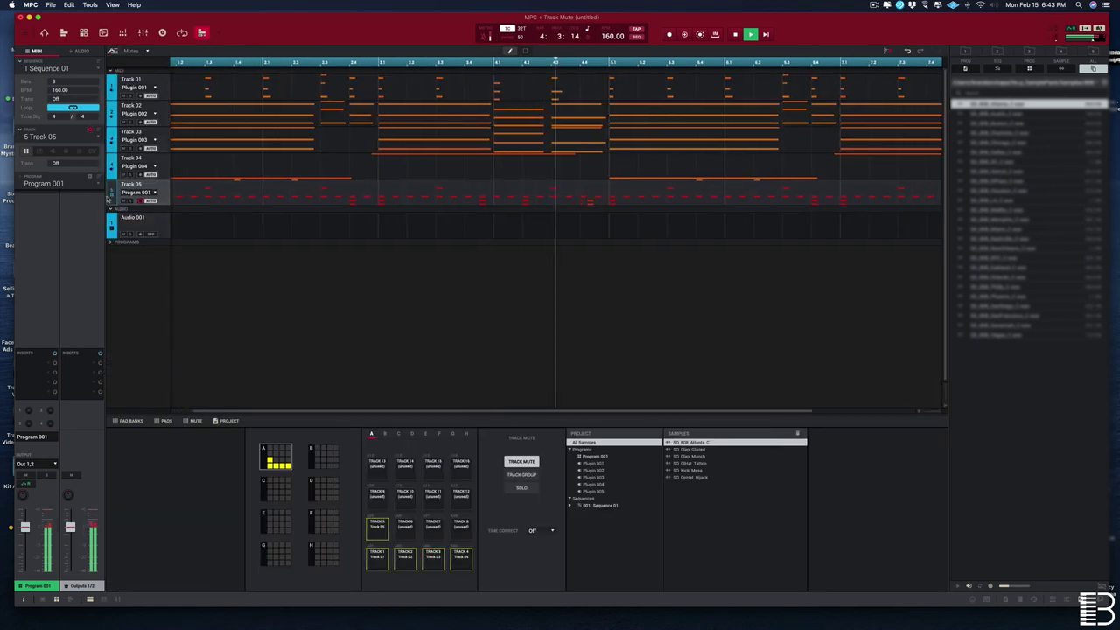
{"action": "left_click", "coordinate": [44, 33]}
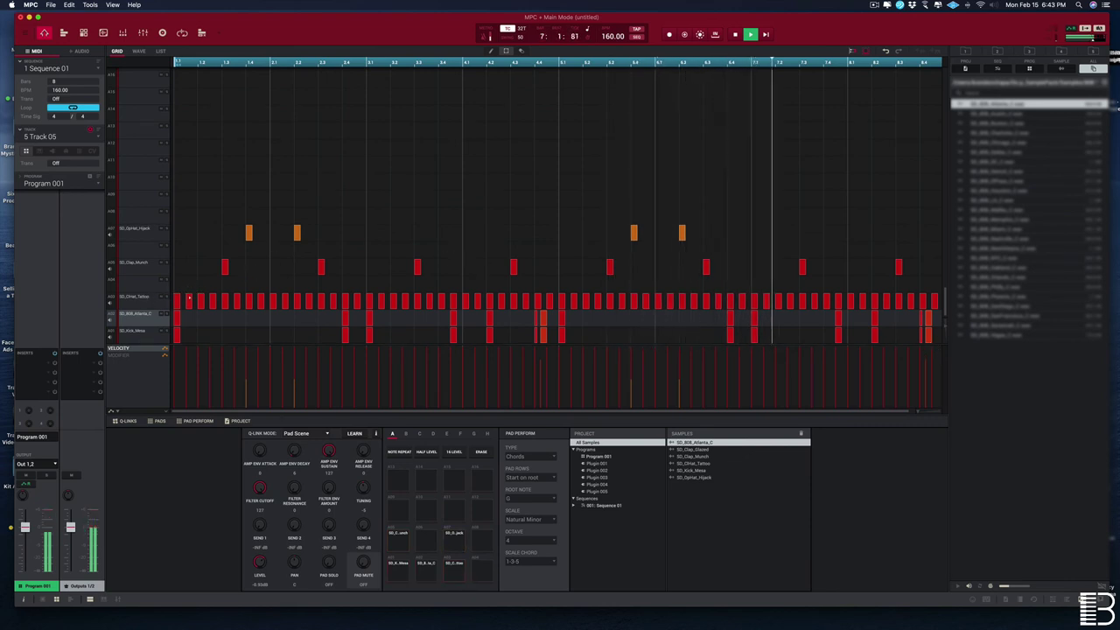
{"action": "key", "text": "space"}
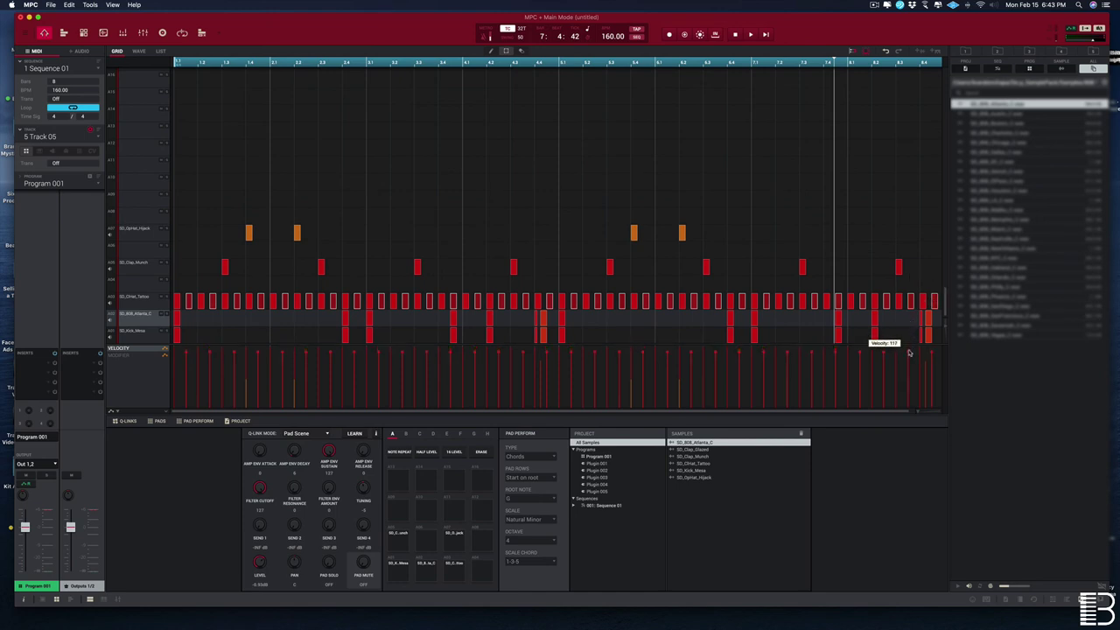
{"action": "key", "text": "space"}
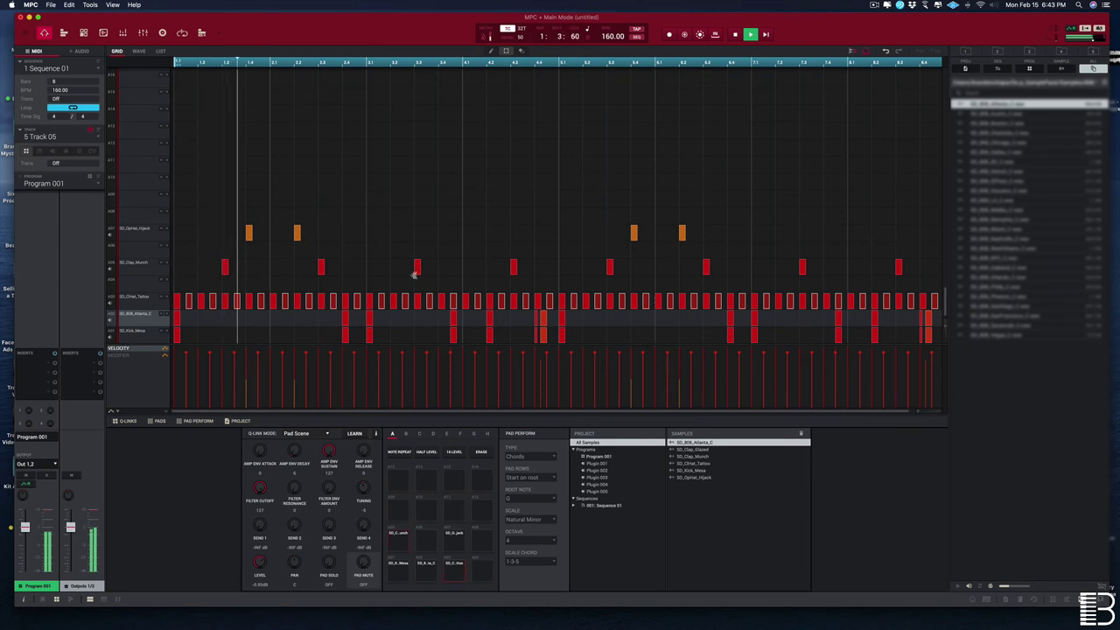
{"action": "key", "text": "space"}
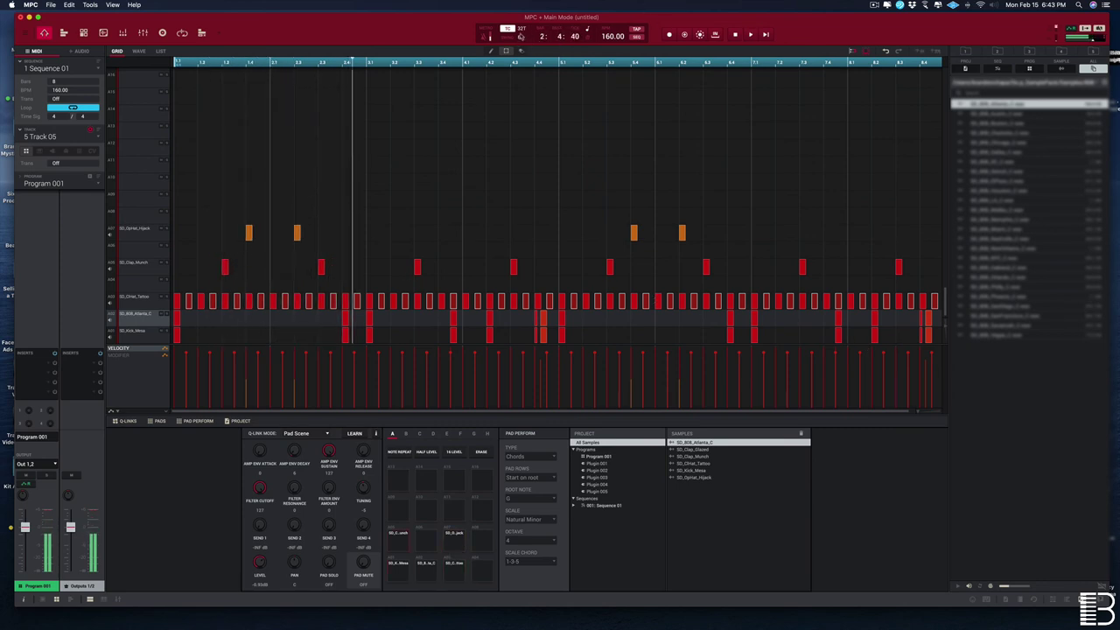
Set the time correct division to 1/32, raise the swing and replay the loop
{"action": "left_click", "coordinate": [521, 28]}
{"action": "left_click", "coordinate": [530, 81]}
{"action": "key", "text": "space"}
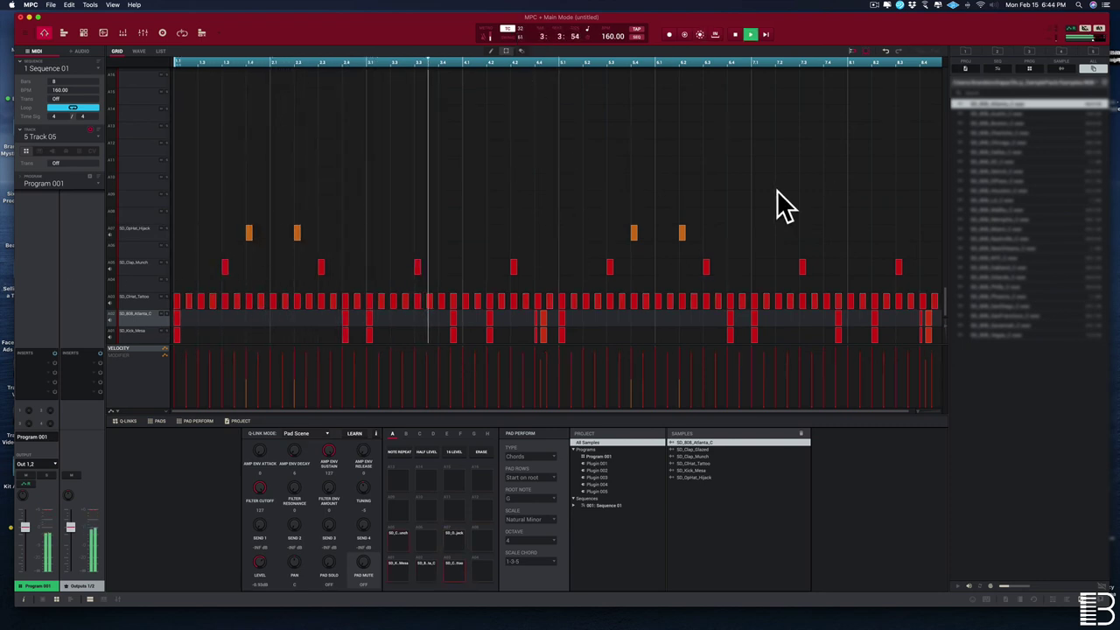
Browse the sample library to the one-shot drum kit's cymbals folder while the loop plays
{"action": "left_click", "coordinate": [1105, 83]}
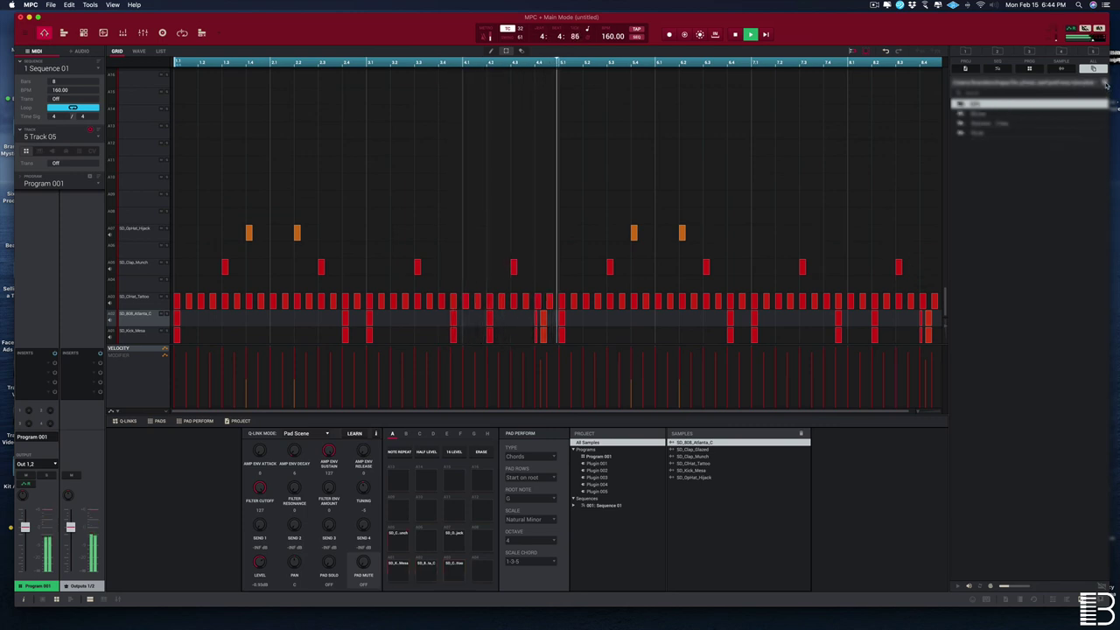
{"action": "double_click", "coordinate": [1029, 116]}
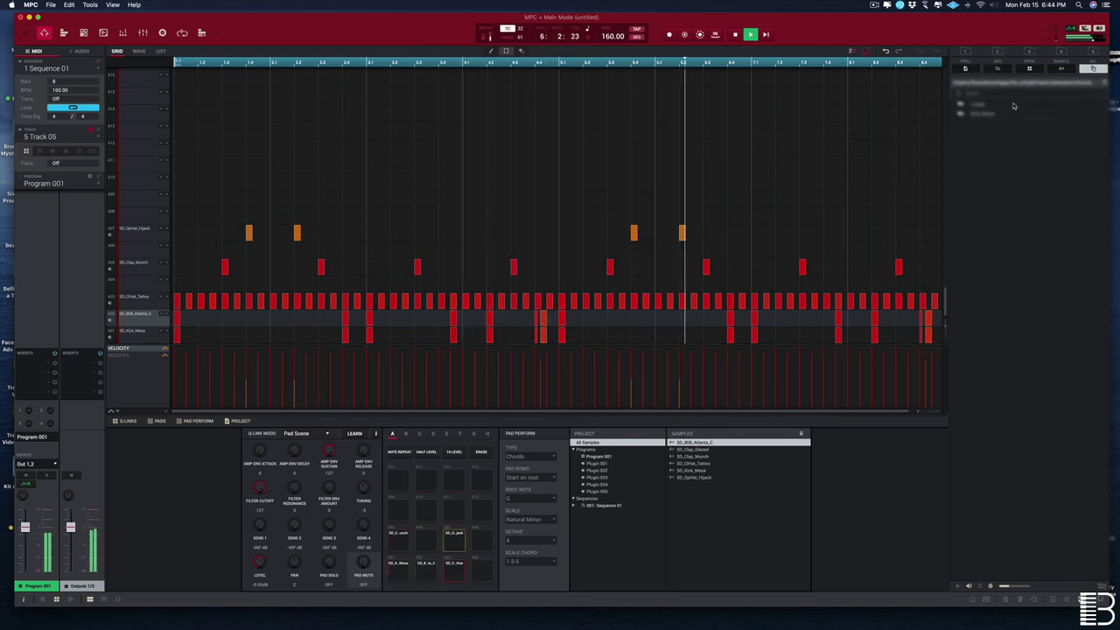
{"action": "double_click", "coordinate": [1017, 114]}
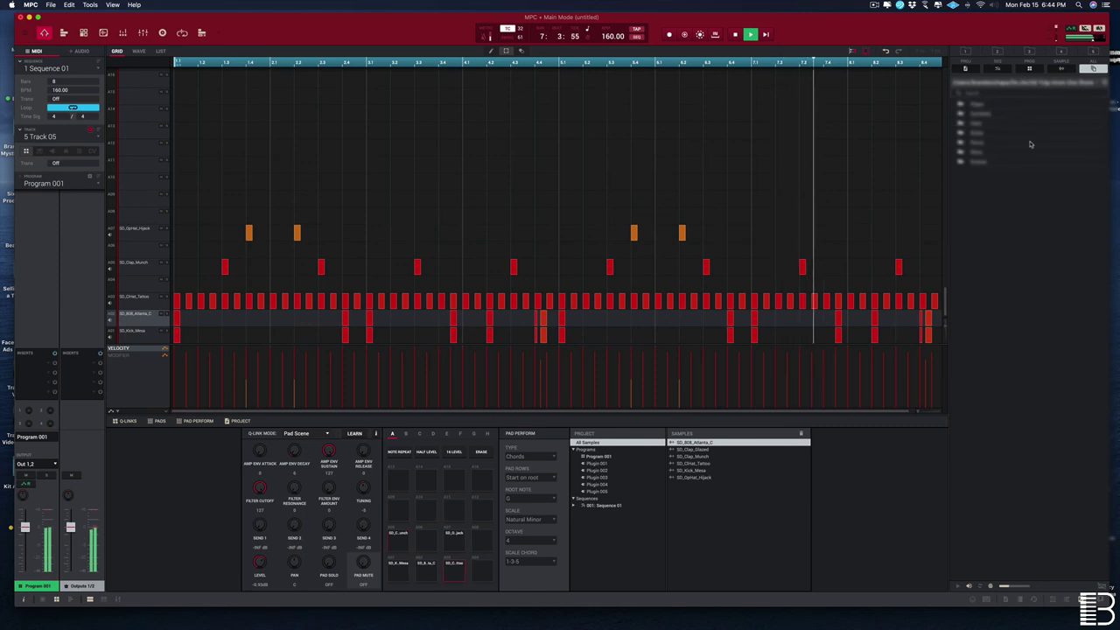
{"action": "double_click", "coordinate": [1005, 115]}
Audition the cymbal samples, load SD_Ride_Noon on pad A10 and place one ride hit at the start of bar 1
{"action": "left_click", "coordinate": [1013, 142]}
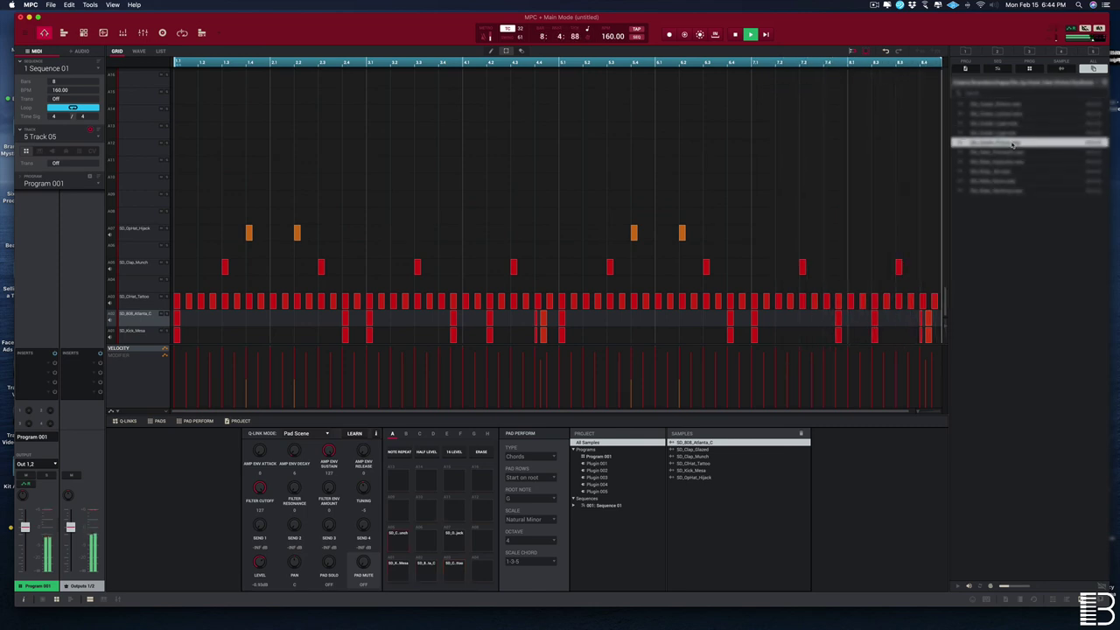
{"action": "left_click", "coordinate": [1013, 154]}
{"action": "left_click", "coordinate": [1013, 163]}
{"action": "left_click", "coordinate": [1011, 172]}
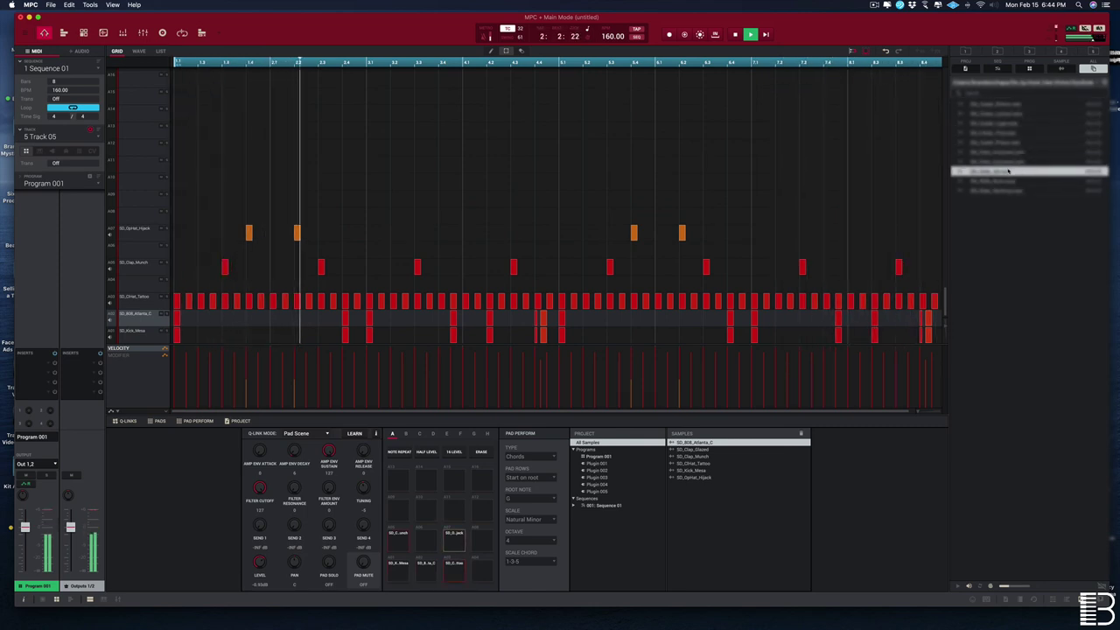
{"action": "left_click", "coordinate": [1010, 182]}
{"action": "left_click_drag", "start_coordinate": [1012, 183], "coordinate": [162, 180]}
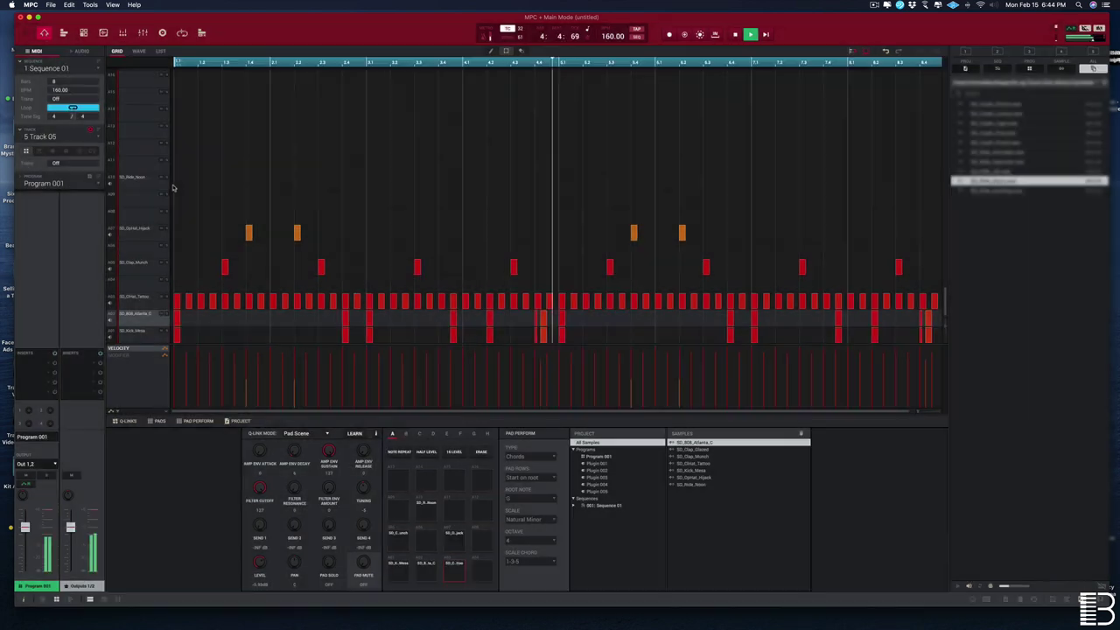
{"action": "double_click", "coordinate": [175, 184]}
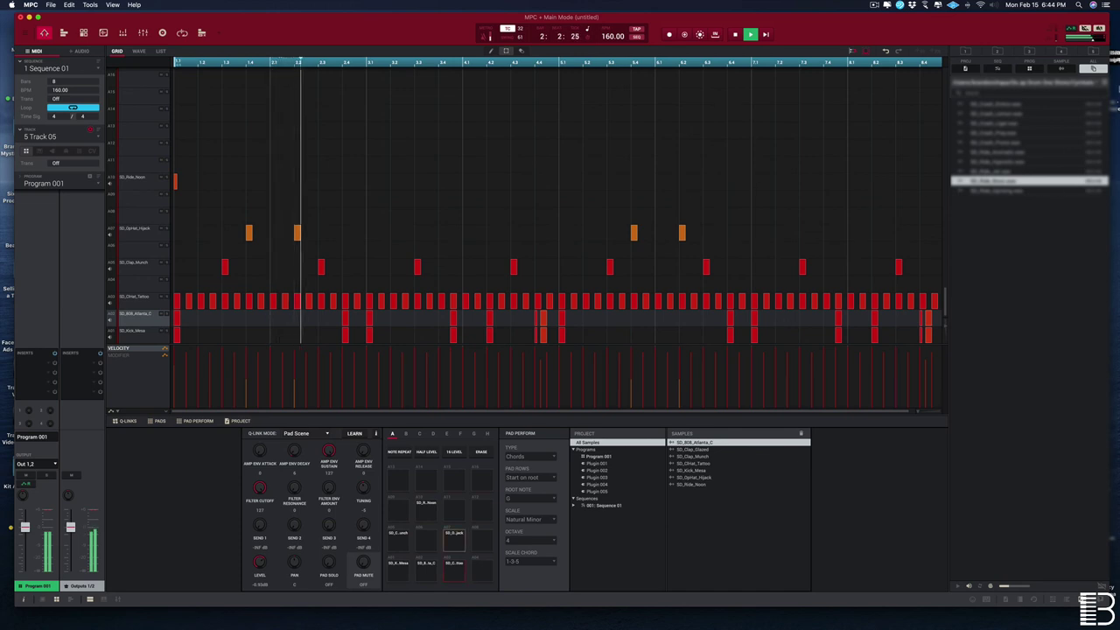
Go to the kit's percussion folder and load the SD_Perc_Illustrate sample on pad A12
{"action": "left_click", "coordinate": [1104, 82]}
{"action": "left_click", "coordinate": [1018, 143]}
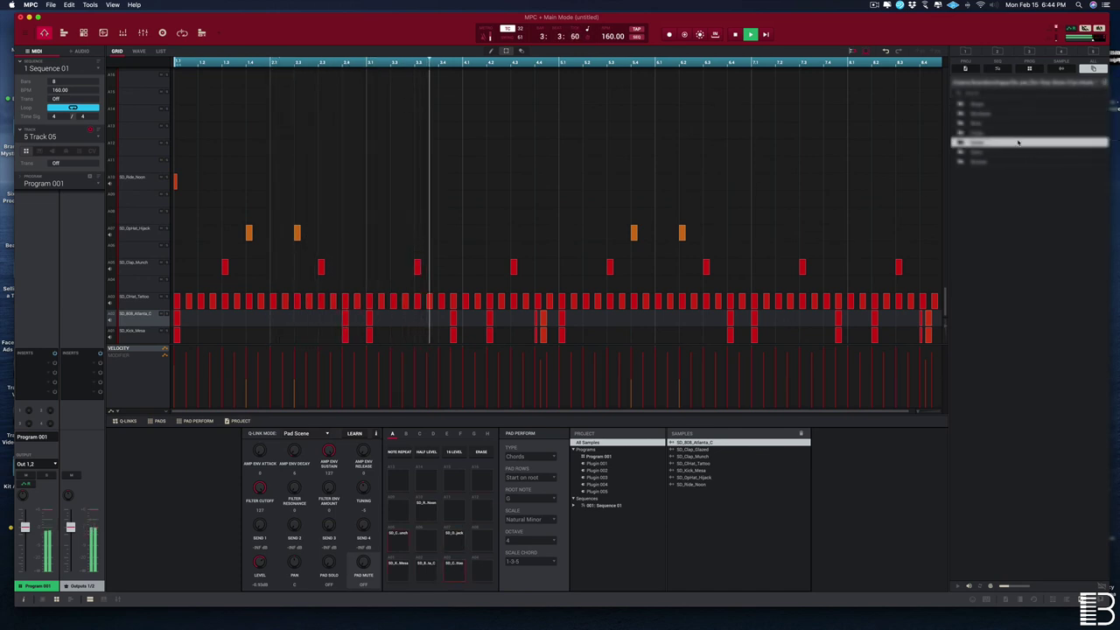
{"action": "double_click", "coordinate": [1018, 143]}
{"action": "left_click", "coordinate": [1019, 152]}
{"action": "left_click_drag", "start_coordinate": [1018, 152], "coordinate": [131, 144]}
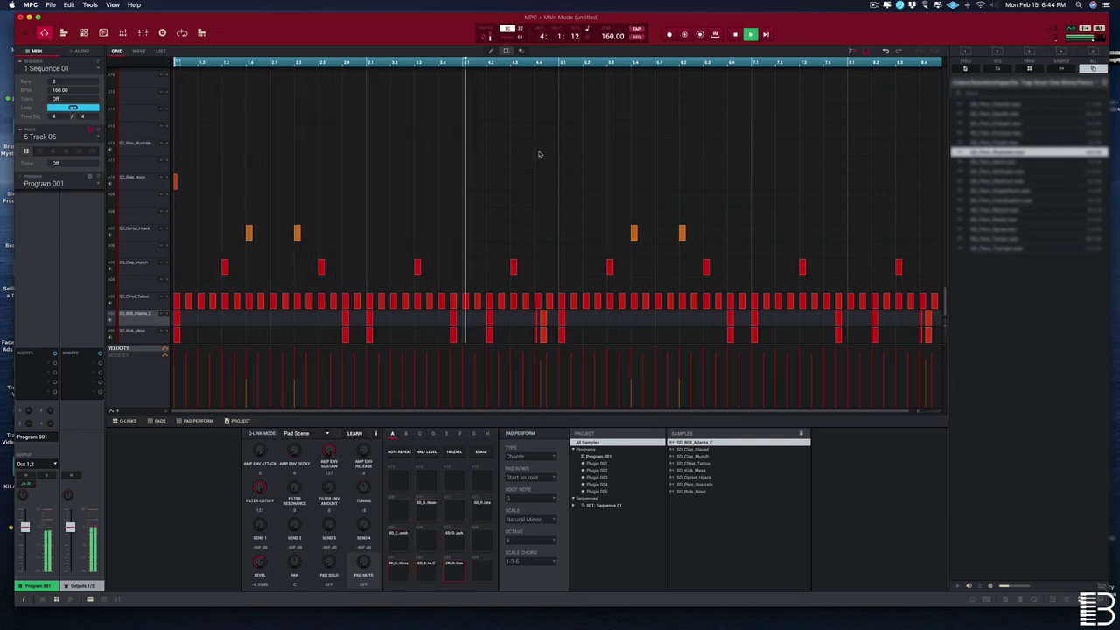
{"action": "left_click_drag", "start_coordinate": [521, 152], "coordinate": [583, 150]}
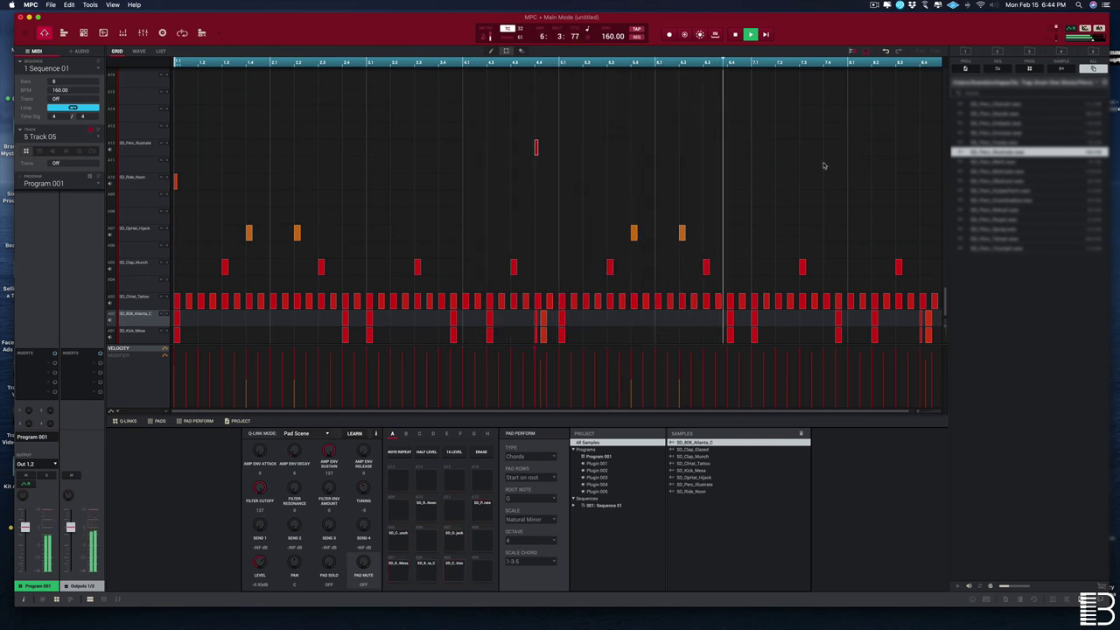
{"action": "left_click", "coordinate": [247, 151]}
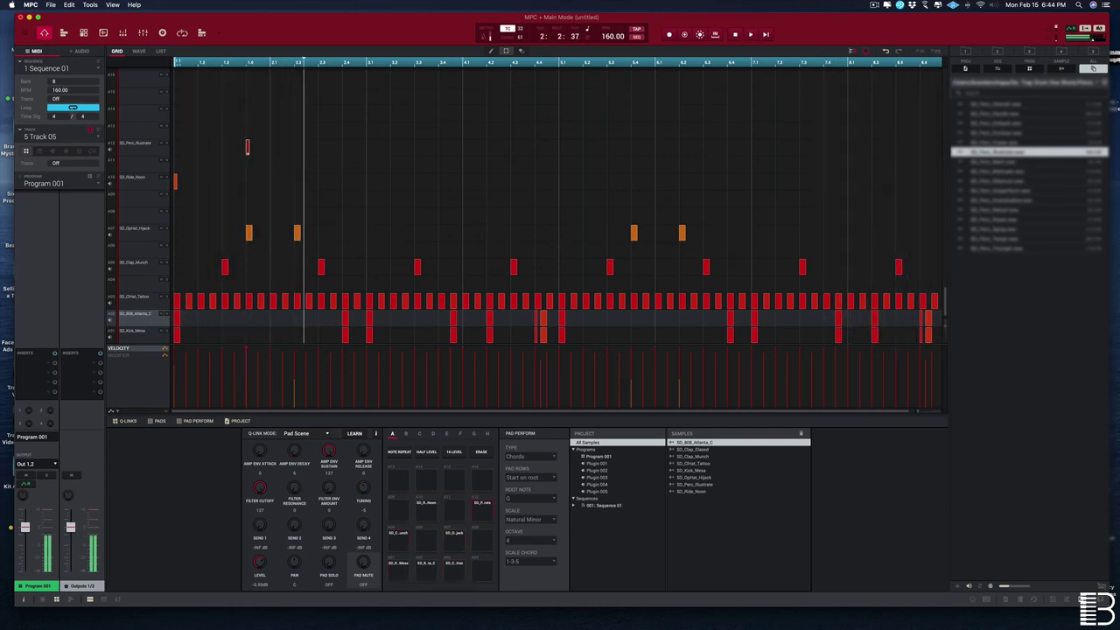
{"action": "double_click", "coordinate": [247, 150]}
{"action": "key", "text": "space"}
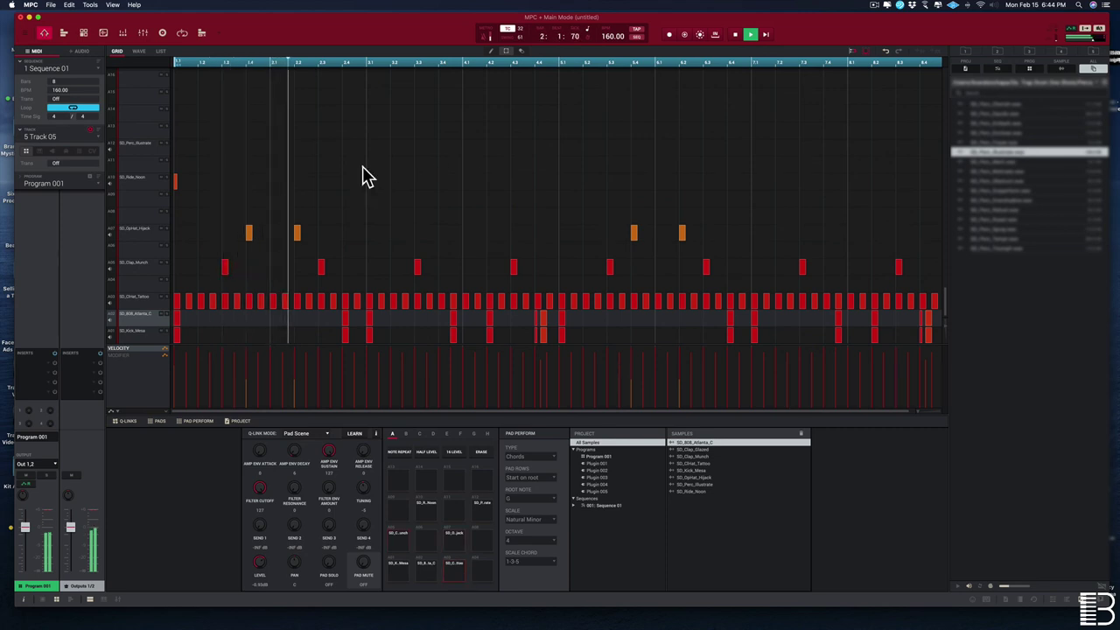
Place a percussion hit at 3.2 on pad A12, copy it to 7.2 and duplicate the pair at 3.4 and 7.4
{"action": "key", "text": "space"}
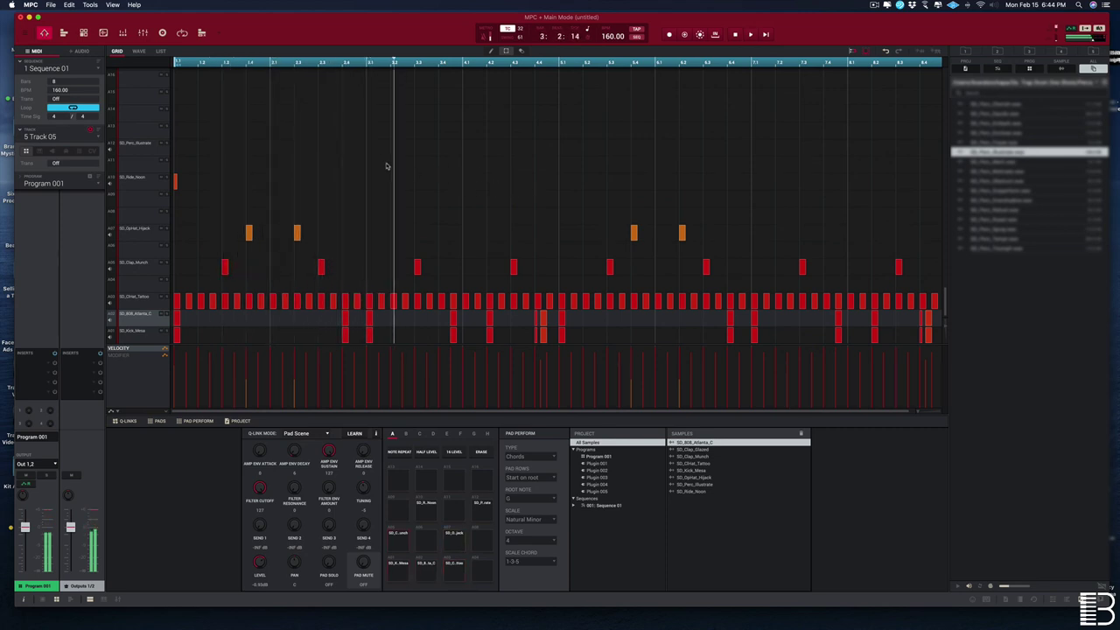
{"action": "double_click", "coordinate": [391, 149]}
{"action": "key", "text": "space"}
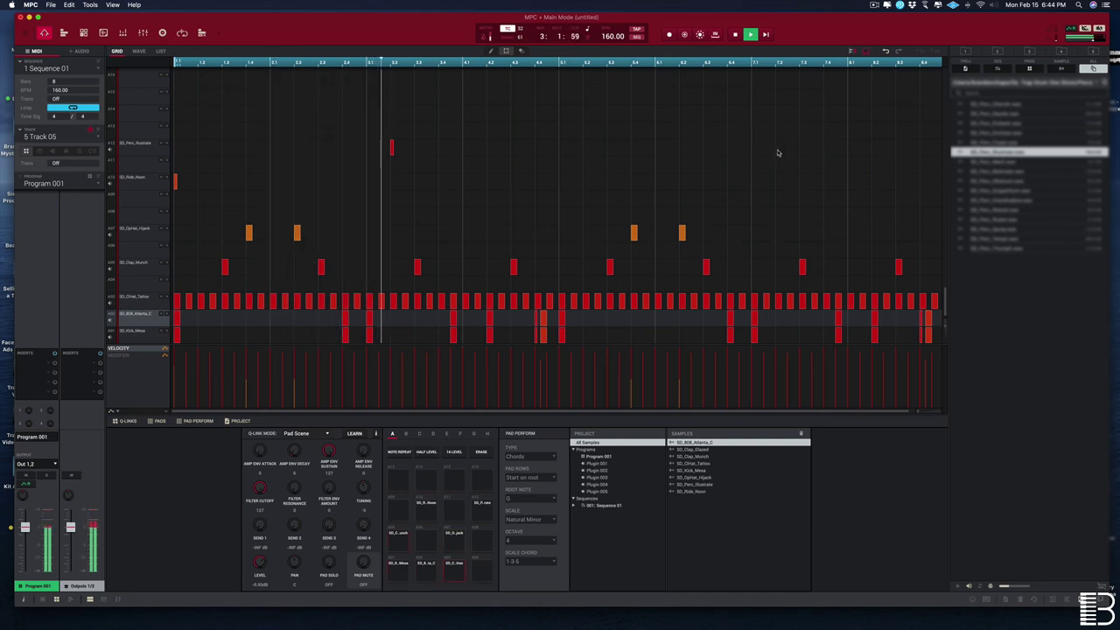
{"action": "left_click_drag", "start_coordinate": [906, 171], "coordinate": [333, 117]}
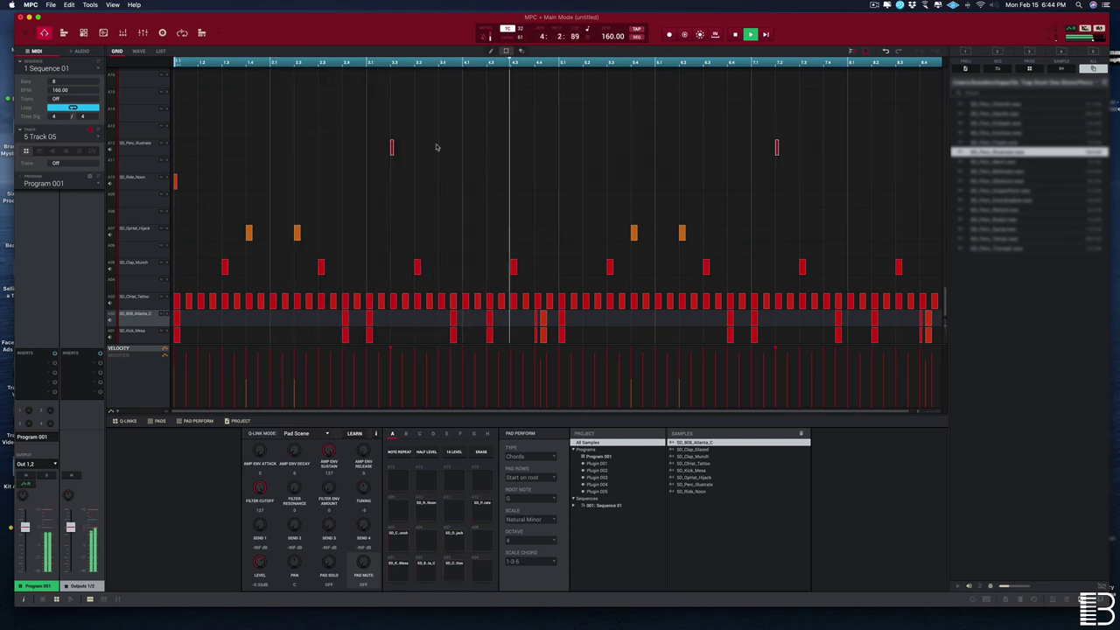
{"action": "left_click_drag", "start_coordinate": [391, 149], "coordinate": [441, 156]}
Lower the velocity of all four percussion hits, reducing the ones at 3.4 and 7.4 further to 71
{"action": "left_click_drag", "start_coordinate": [354, 153], "coordinate": [828, 131]}
{"action": "left_click_drag", "start_coordinate": [776, 350], "coordinate": [776, 366]}
{"action": "left_click", "coordinate": [869, 175]}
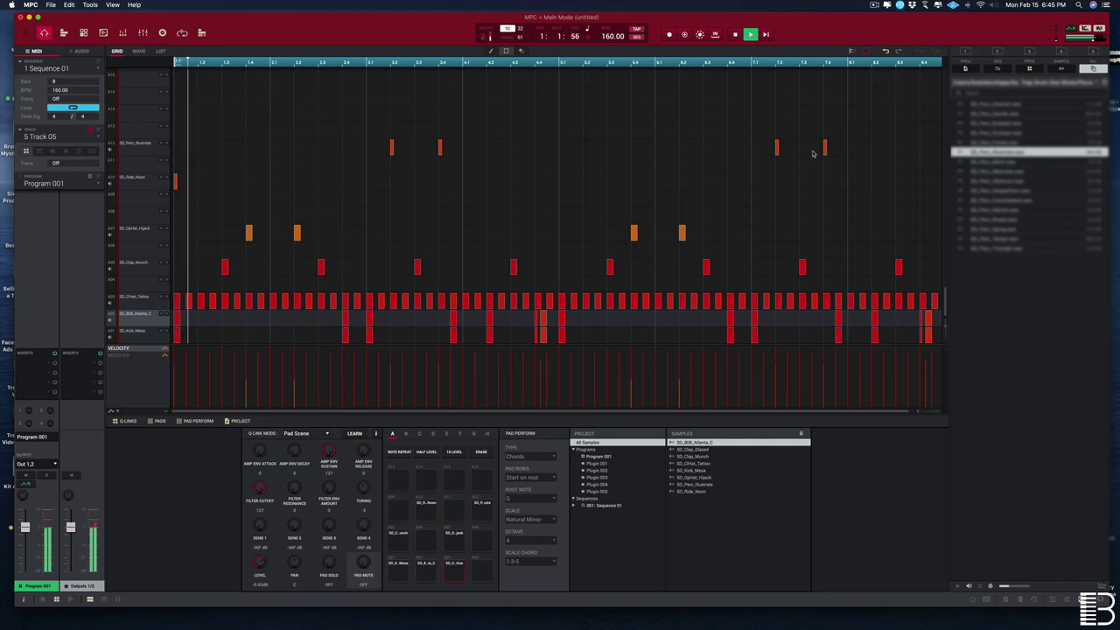
{"action": "left_click", "coordinate": [439, 147]}
{"action": "left_click_drag", "start_coordinate": [439, 374], "coordinate": [439, 381]}
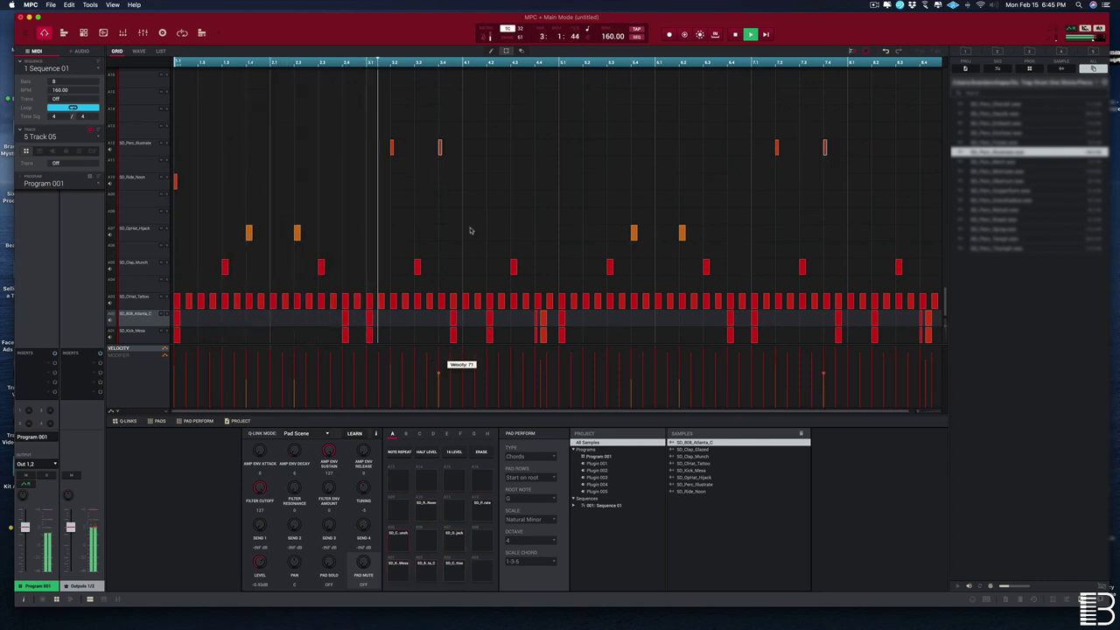
{"action": "left_click", "coordinate": [473, 230]}
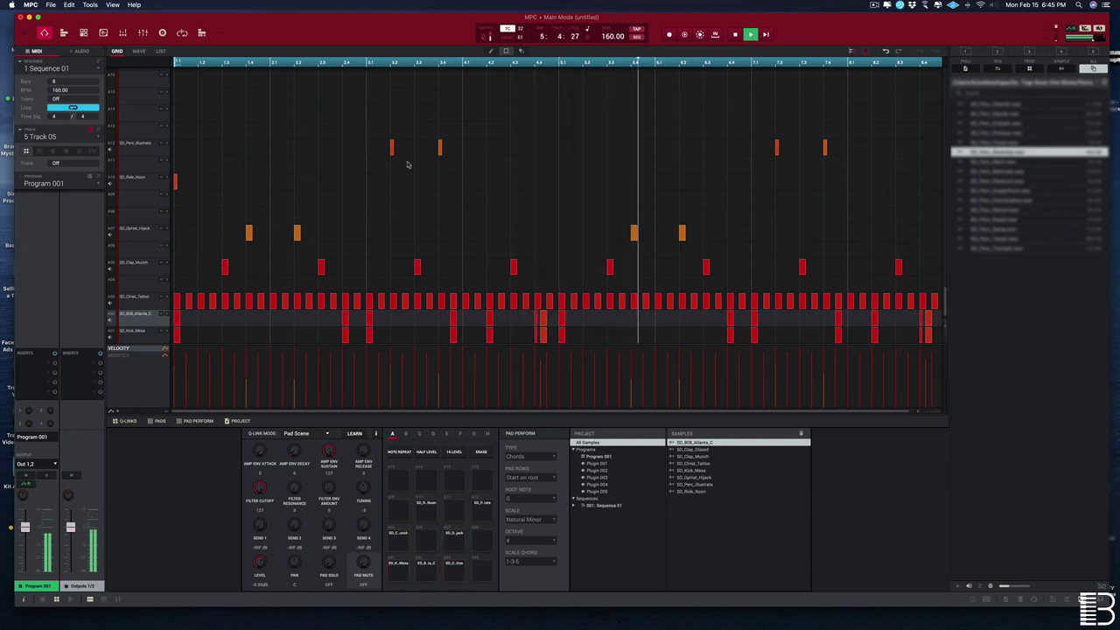
Show the whole sequence in the track overview, mute track 5 and solo tracks 1 and 2 to hear them alone
{"action": "left_click", "coordinate": [201, 33]}
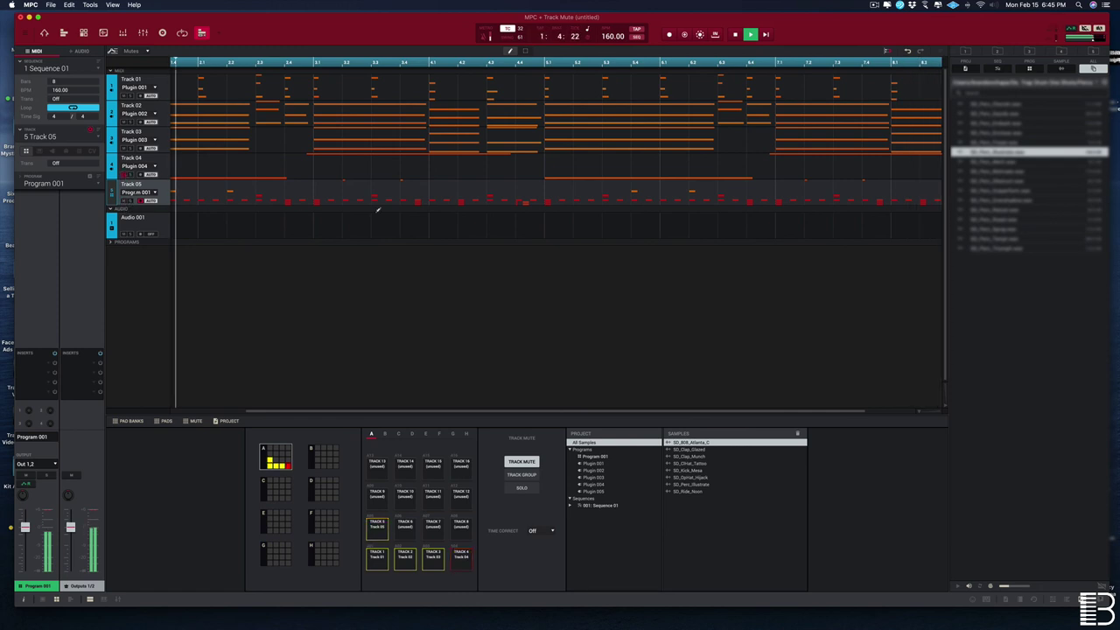
{"action": "left_click_drag", "start_coordinate": [334, 412], "coordinate": [197, 407]}
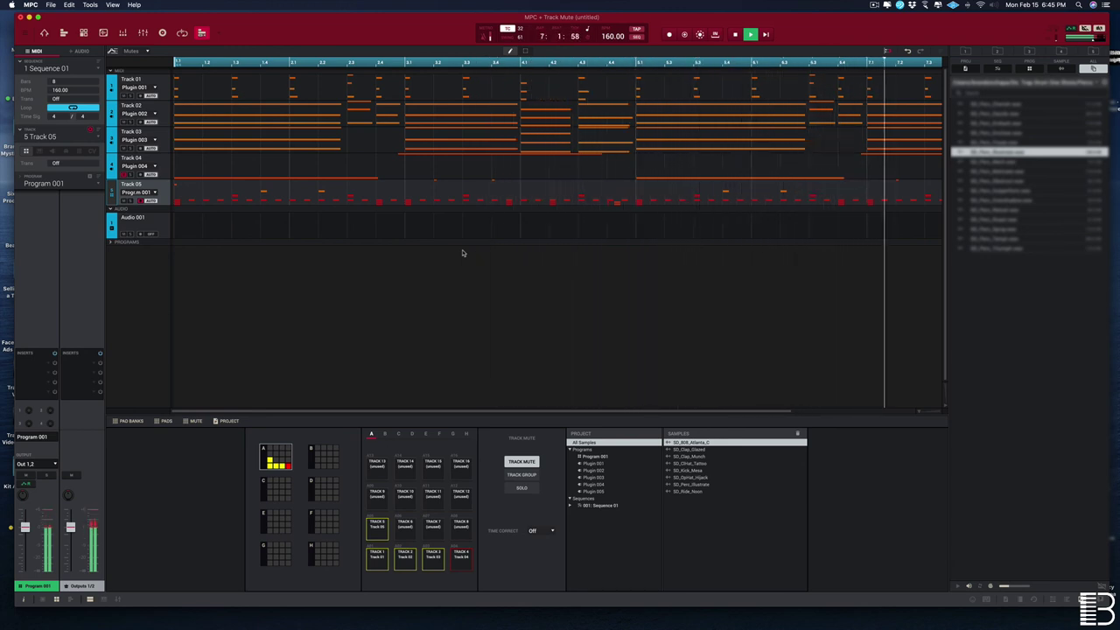
{"action": "left_click", "coordinate": [917, 410]}
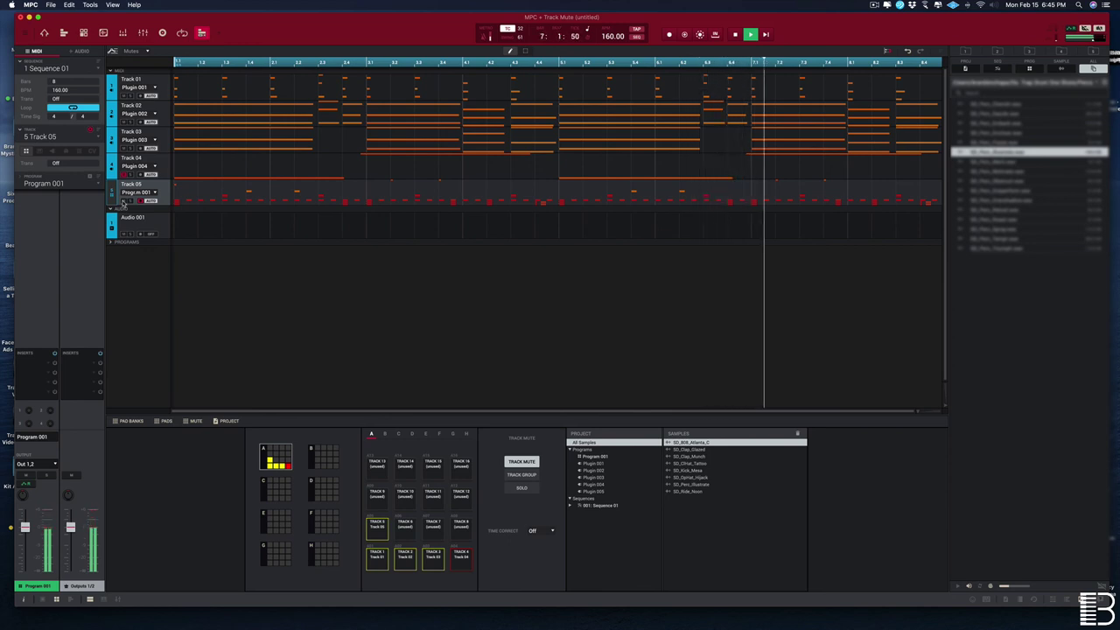
{"action": "left_click", "coordinate": [123, 202]}
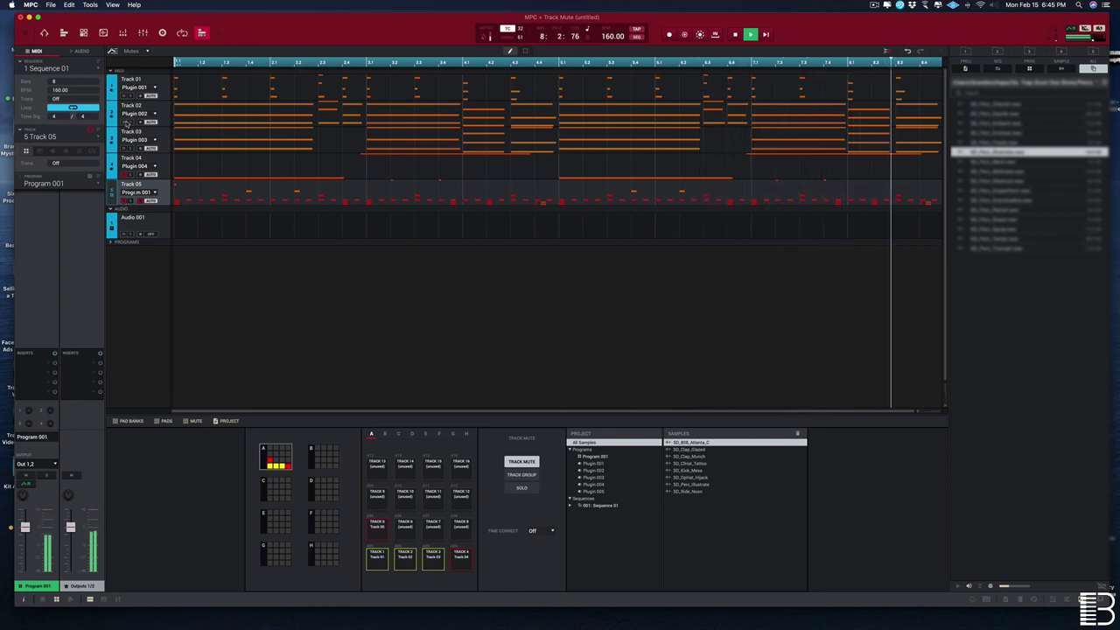
{"action": "left_click", "coordinate": [130, 123]}
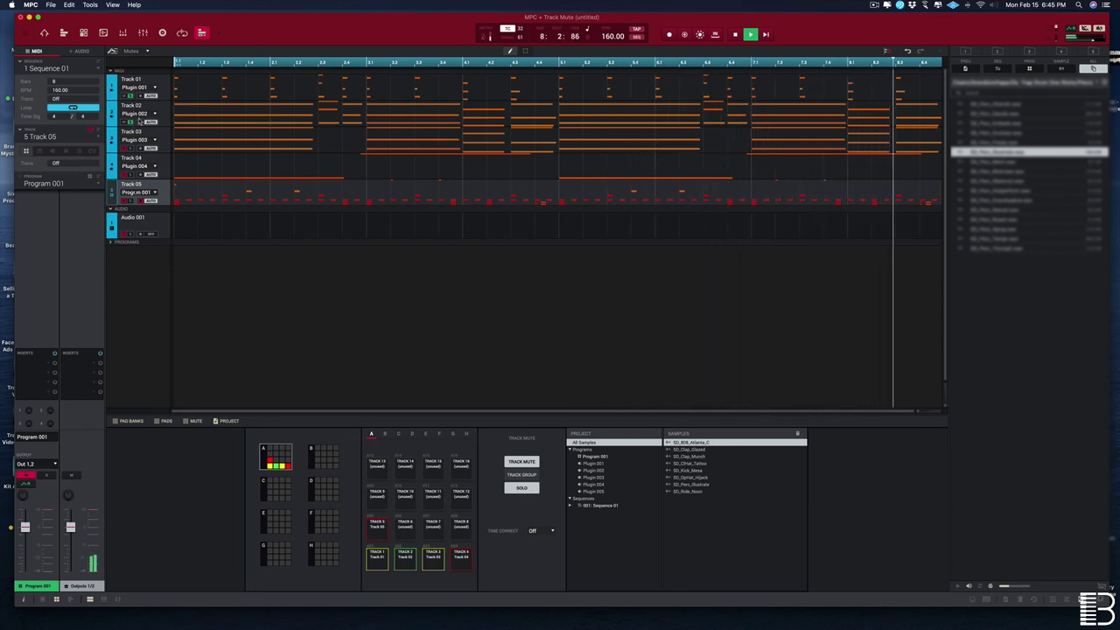
Clear all solos and mutes so that every track including track 4 sounds, and restart the loop
{"action": "key", "text": "a"}
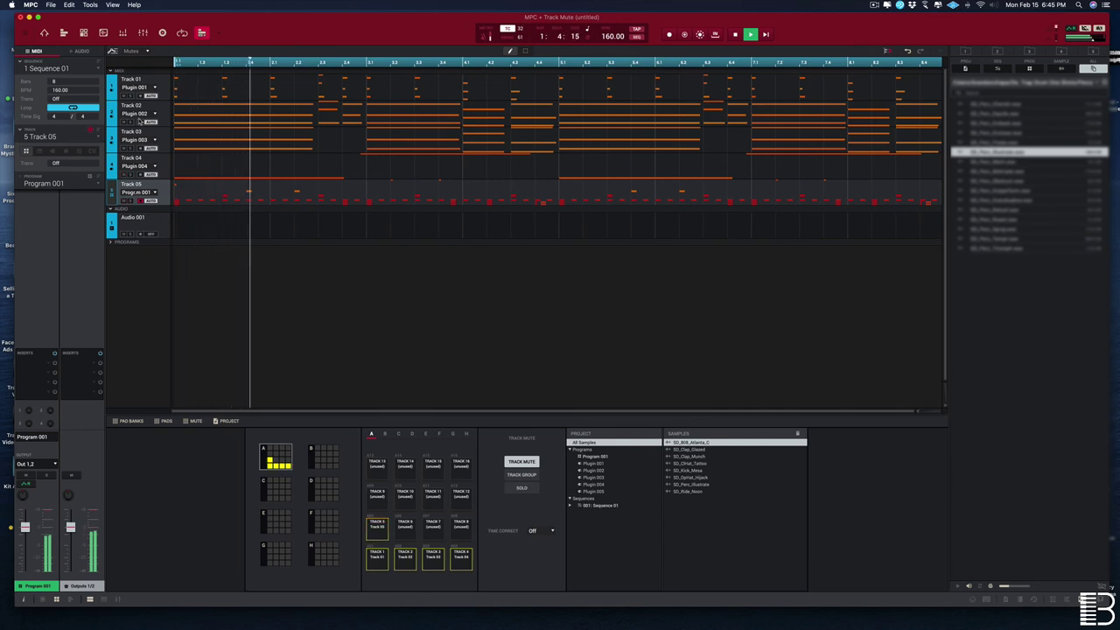
{"action": "key", "text": "space"}
{"action": "key", "text": "space"}
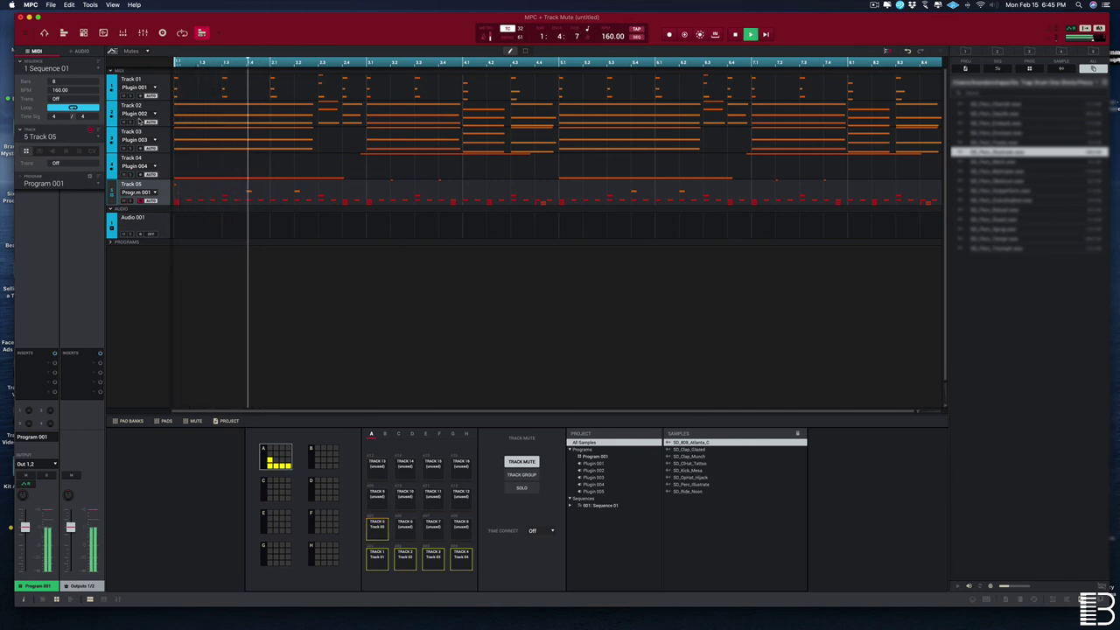